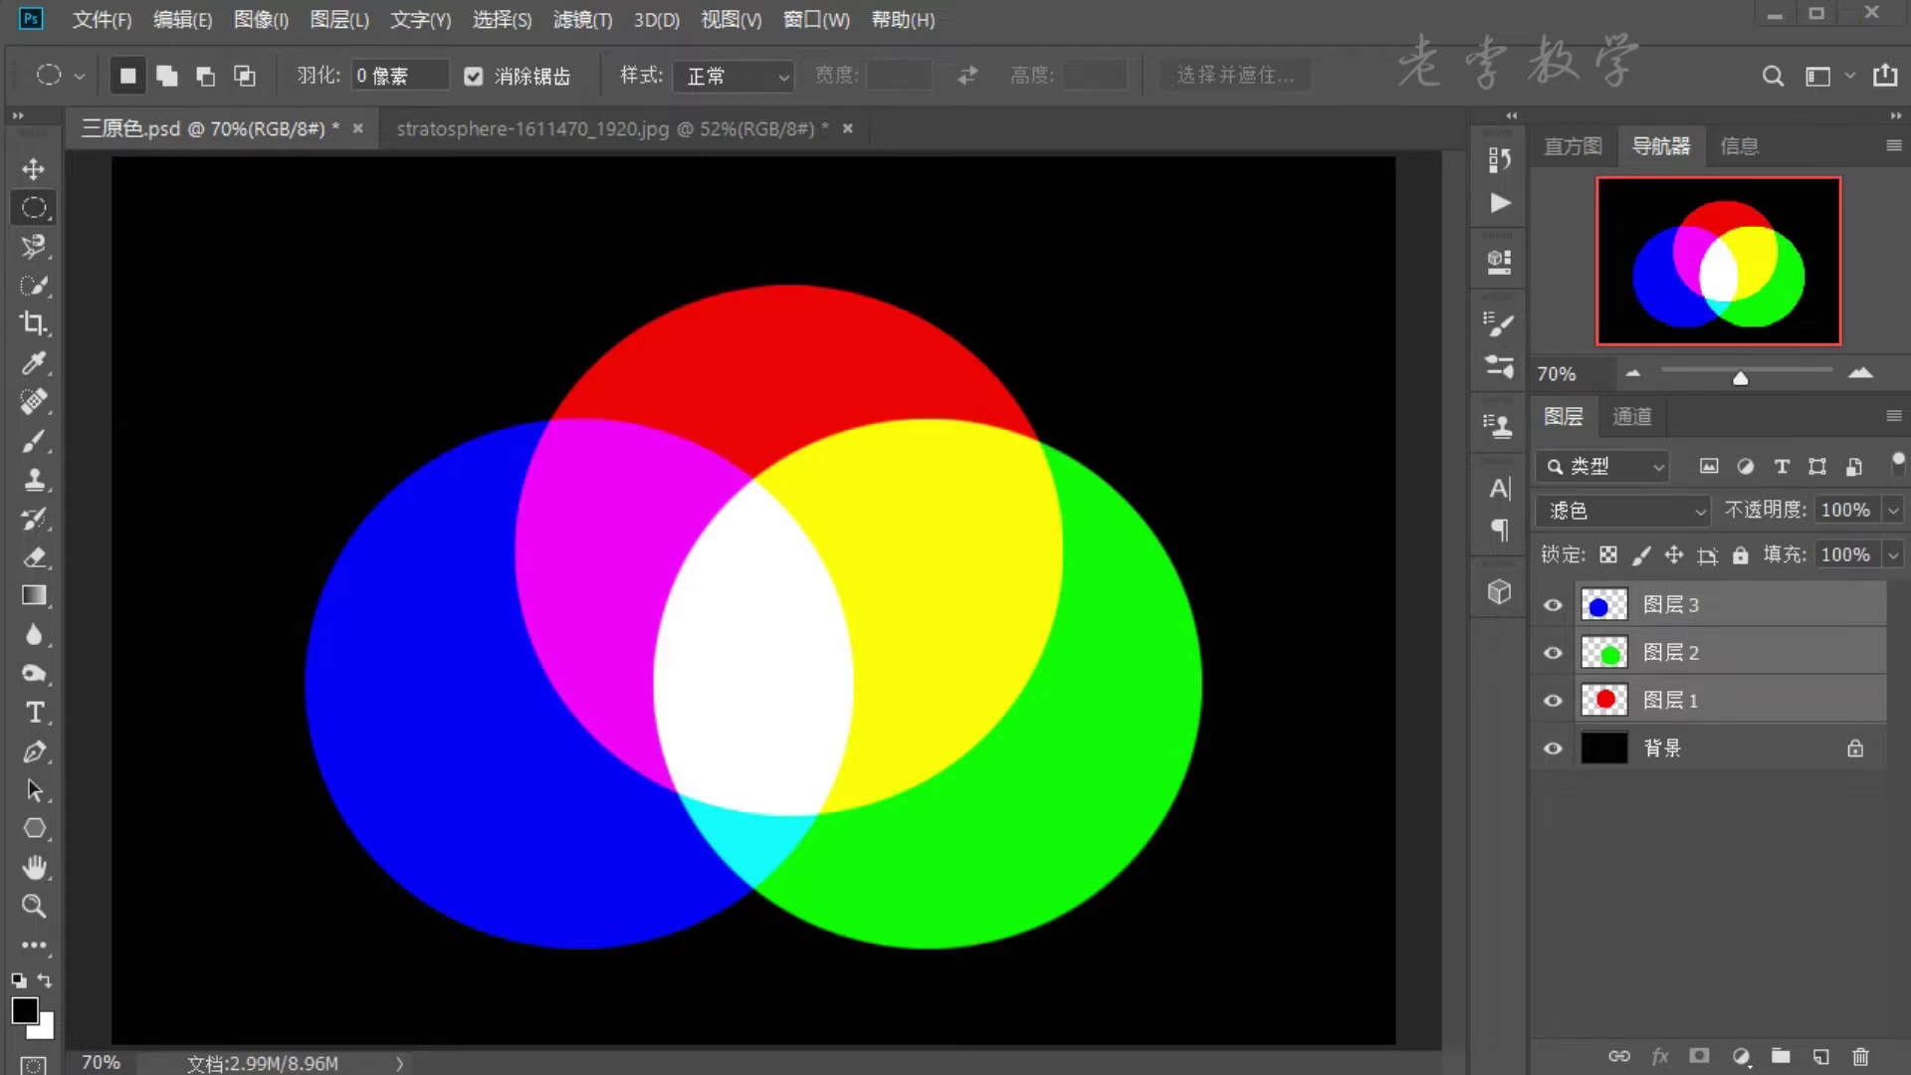
mouse_move(934, 573)
mouse_down()
mouse_move(943, 590)
mouse_move(1007, 554)
mouse_up()
drag(601, 573, 672, 534)
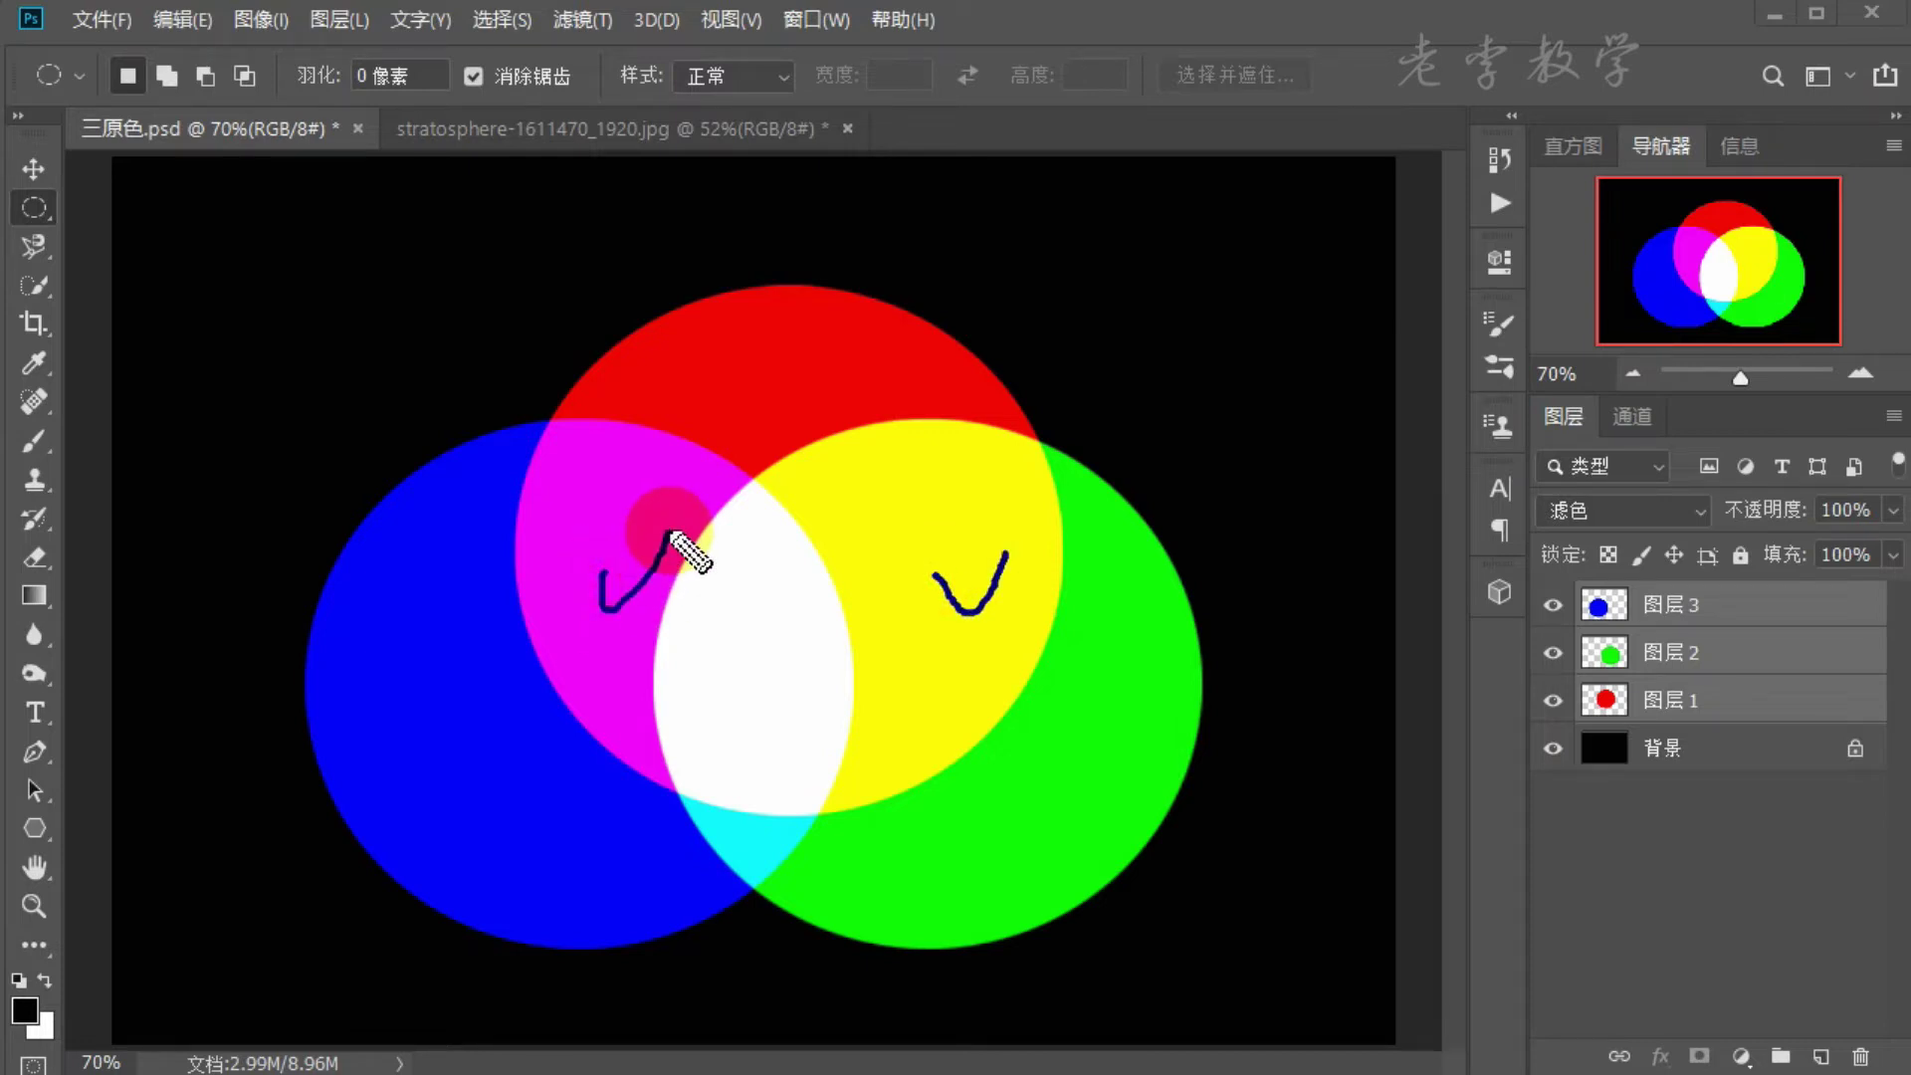
key(e)
mouse_move(883, 546)
mouse_down()
mouse_move(955, 554)
mouse_move(1003, 515)
mouse_up()
drag(1043, 809, 1140, 776)
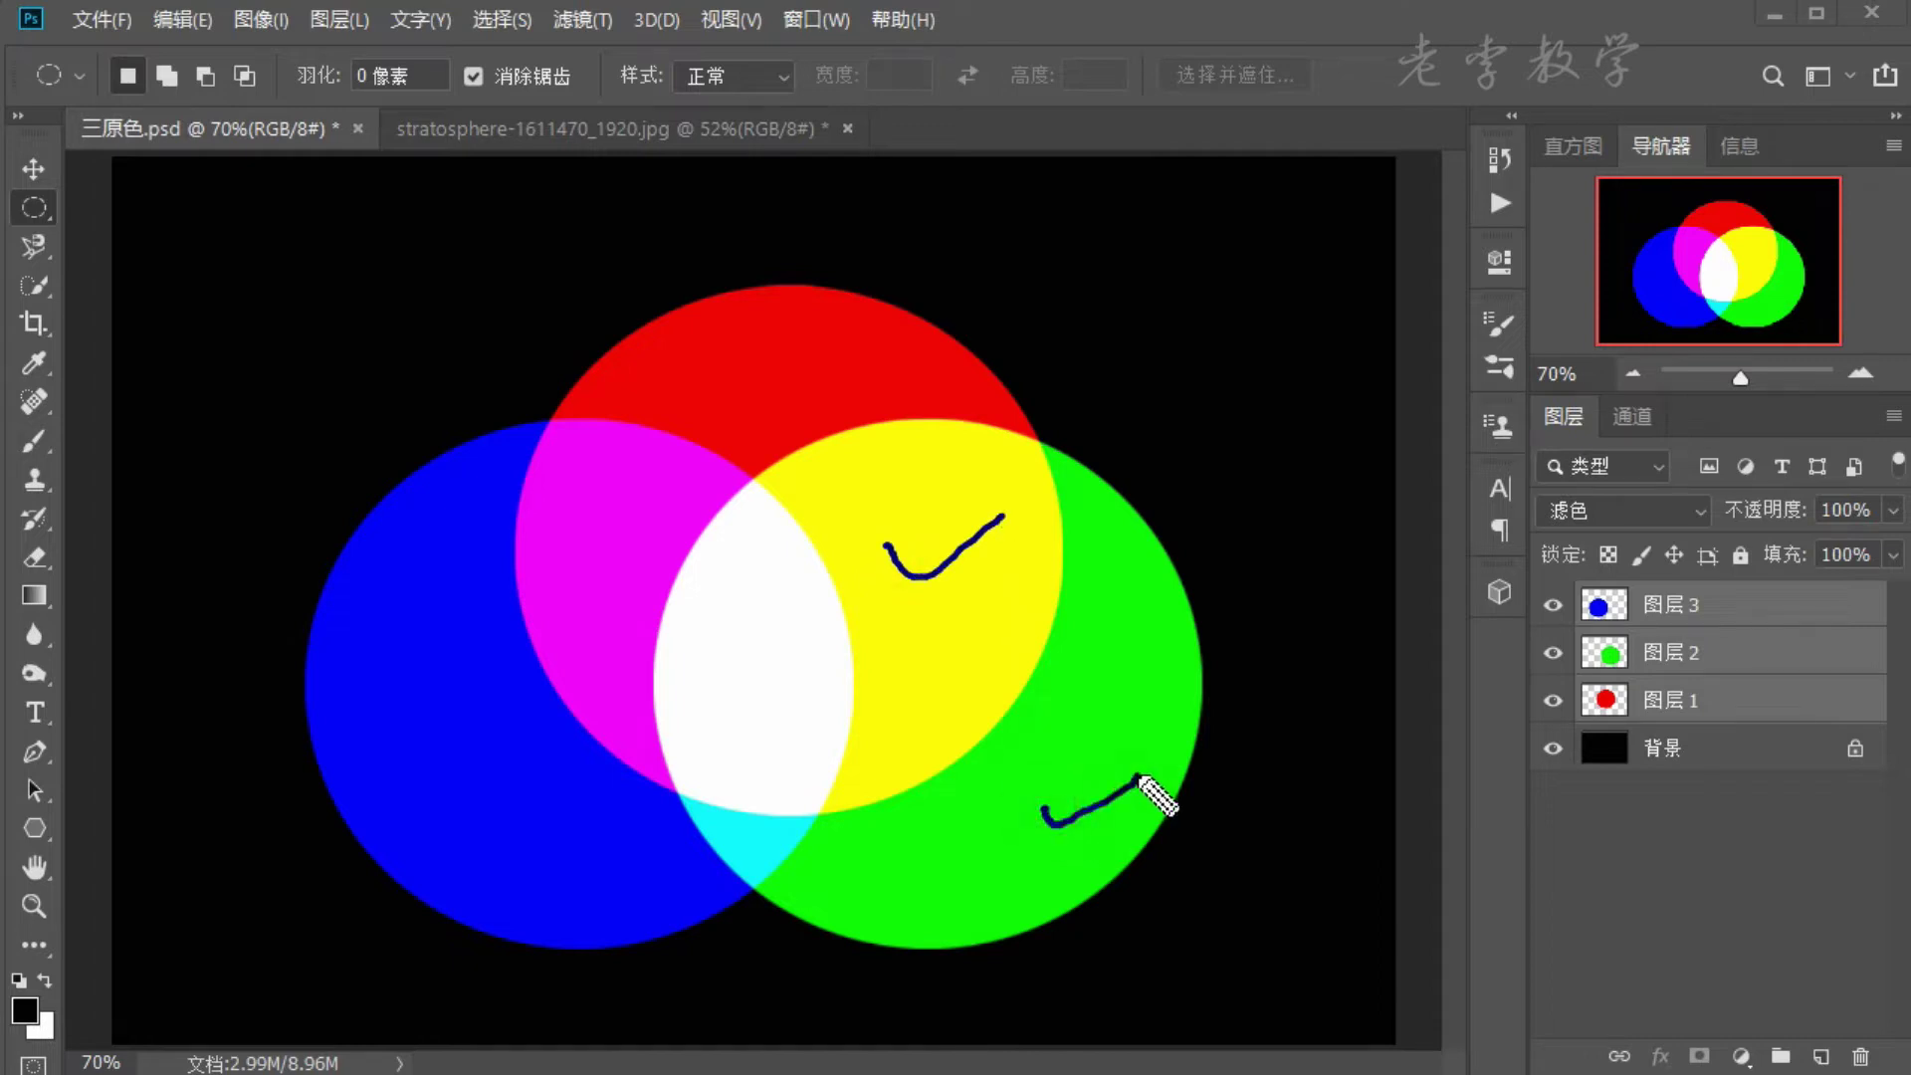
key(Escape)
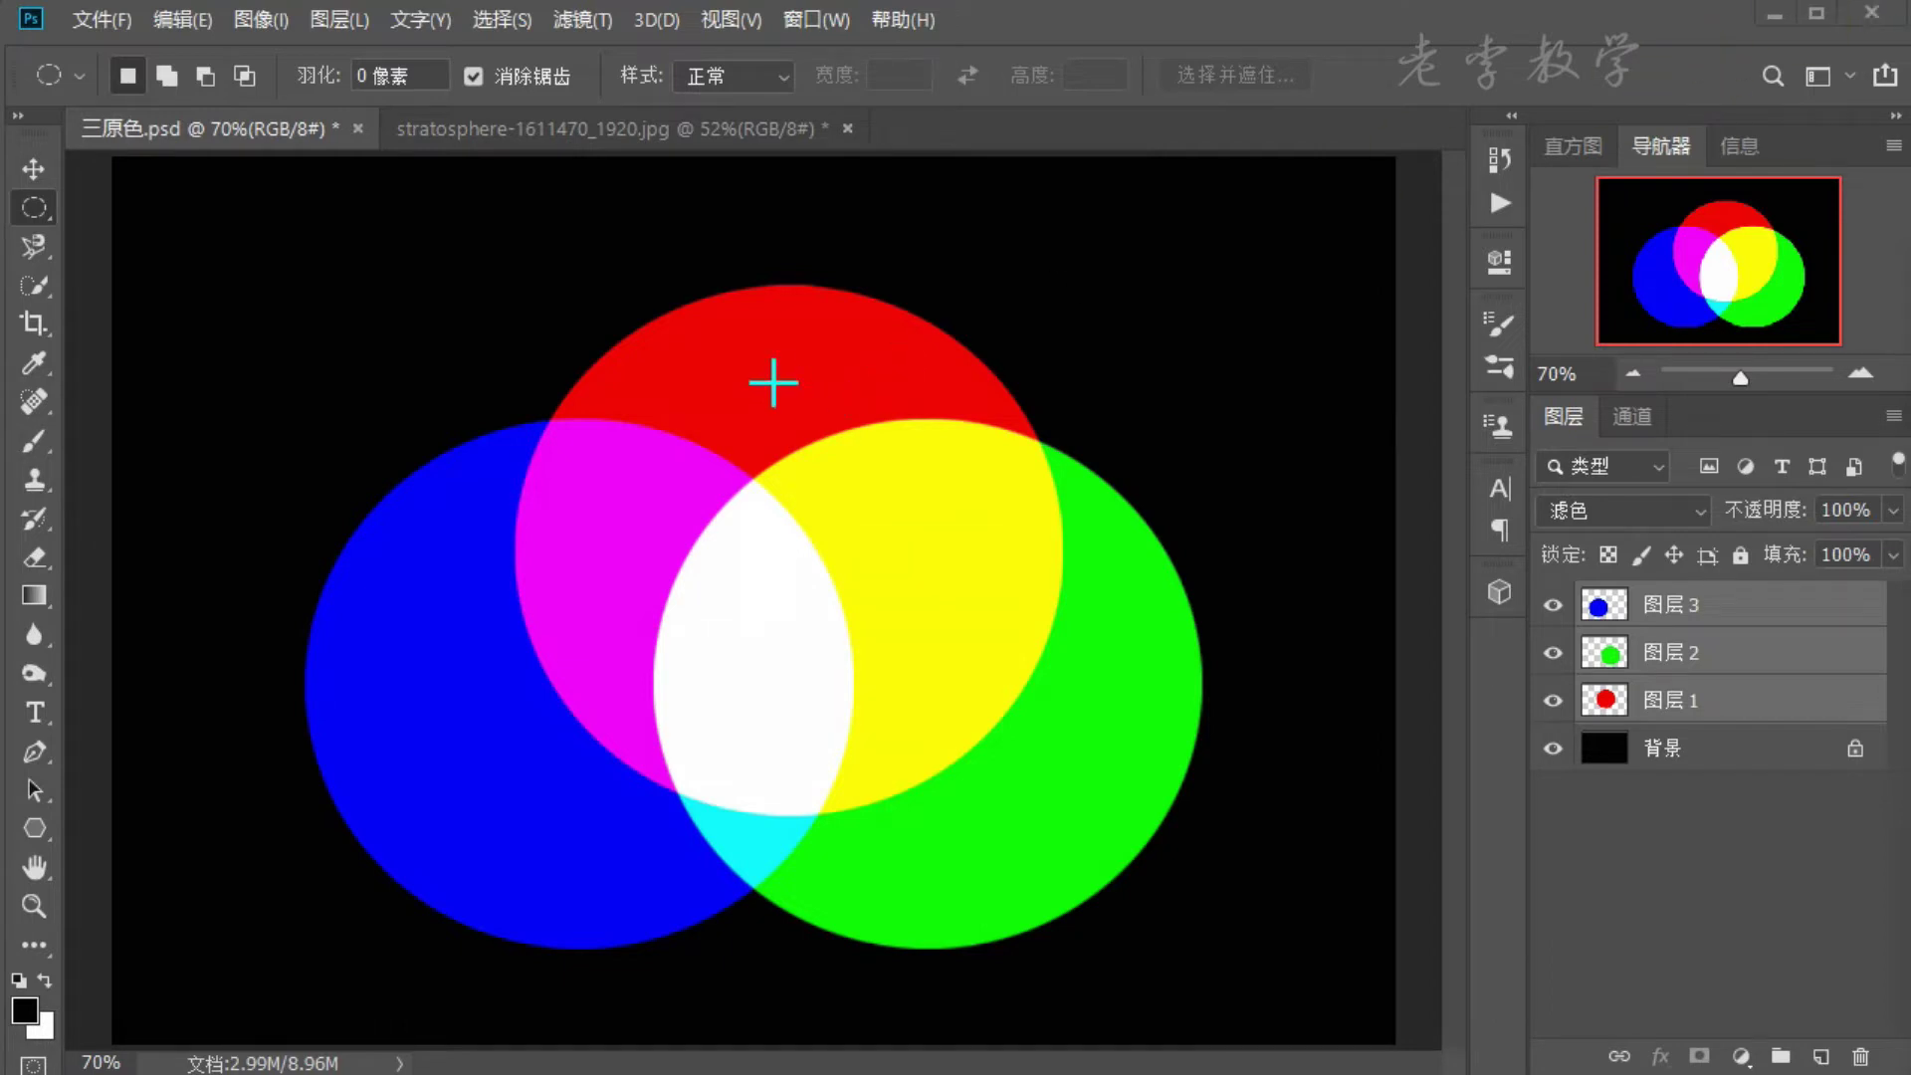
click(774, 393)
click(1033, 855)
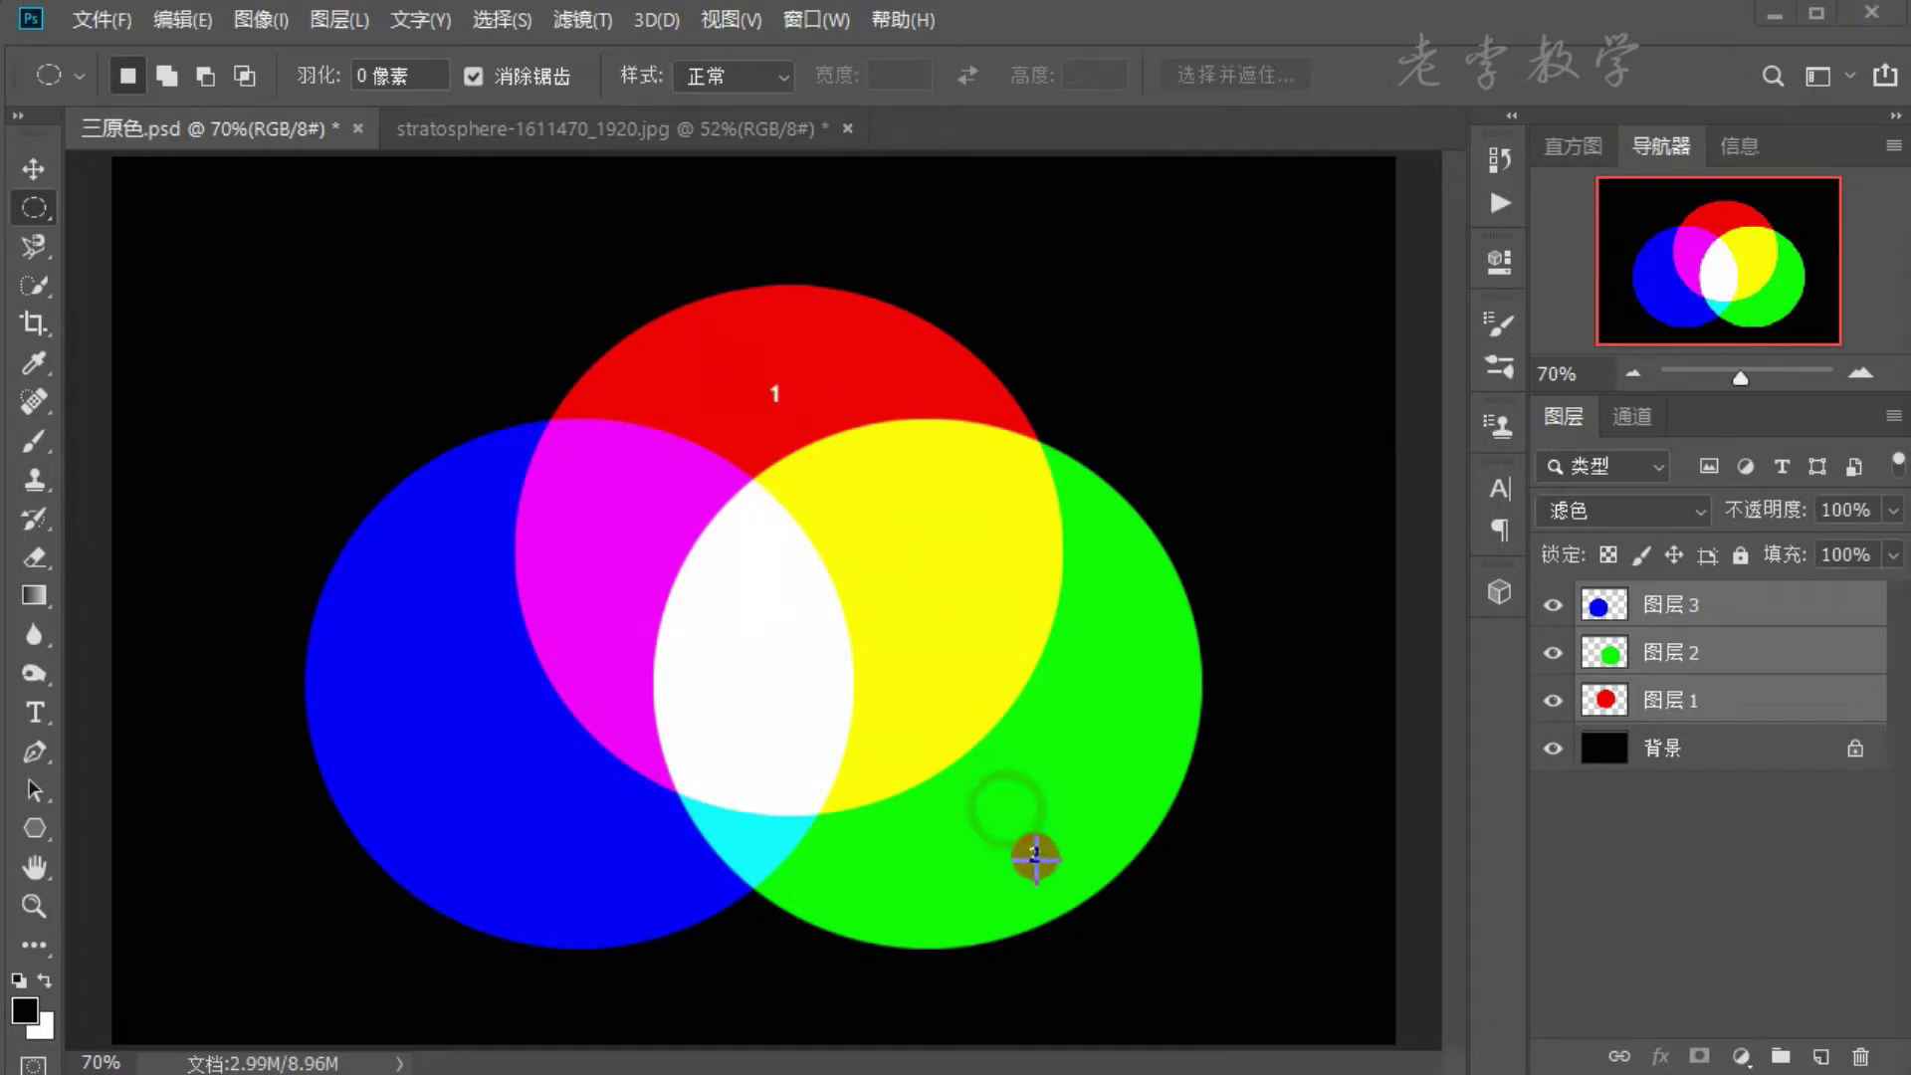
click(499, 803)
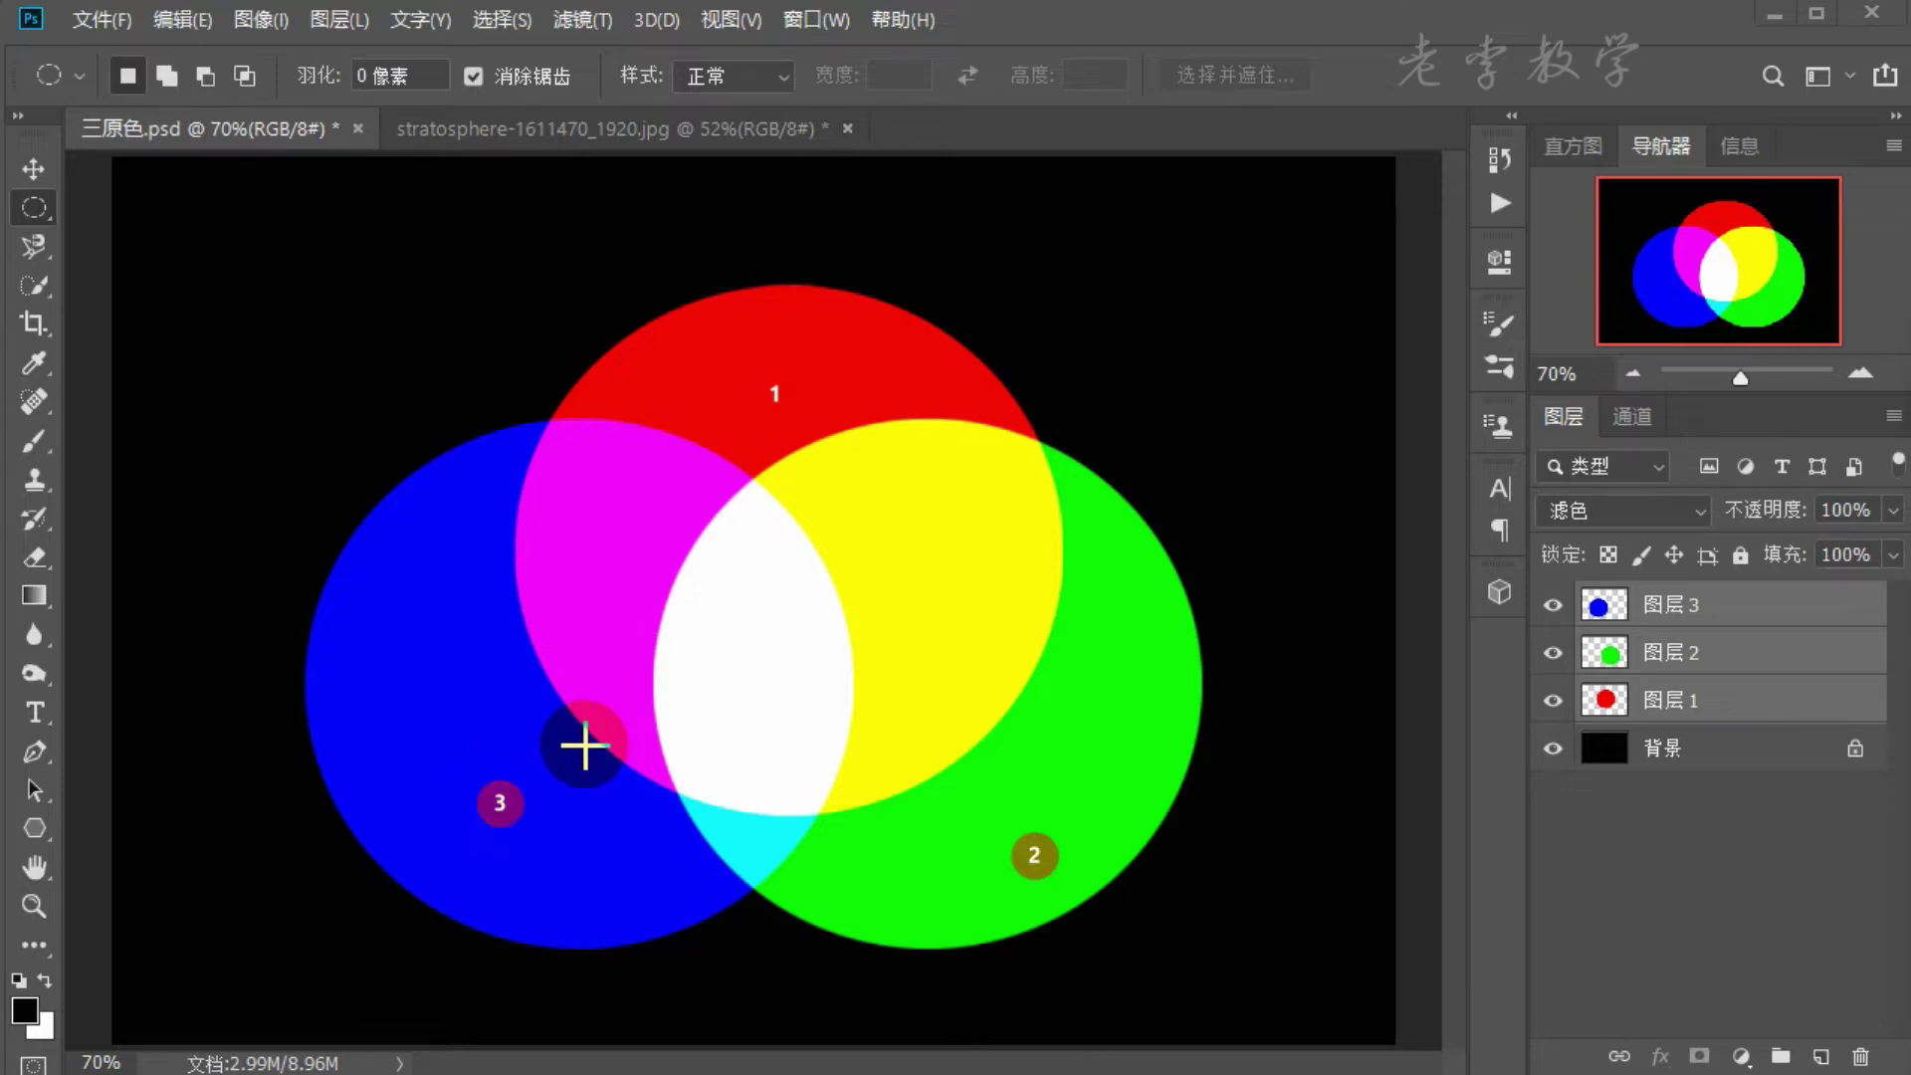
drag(724, 344, 842, 406)
drag(1022, 803, 1061, 878)
drag(457, 766, 532, 844)
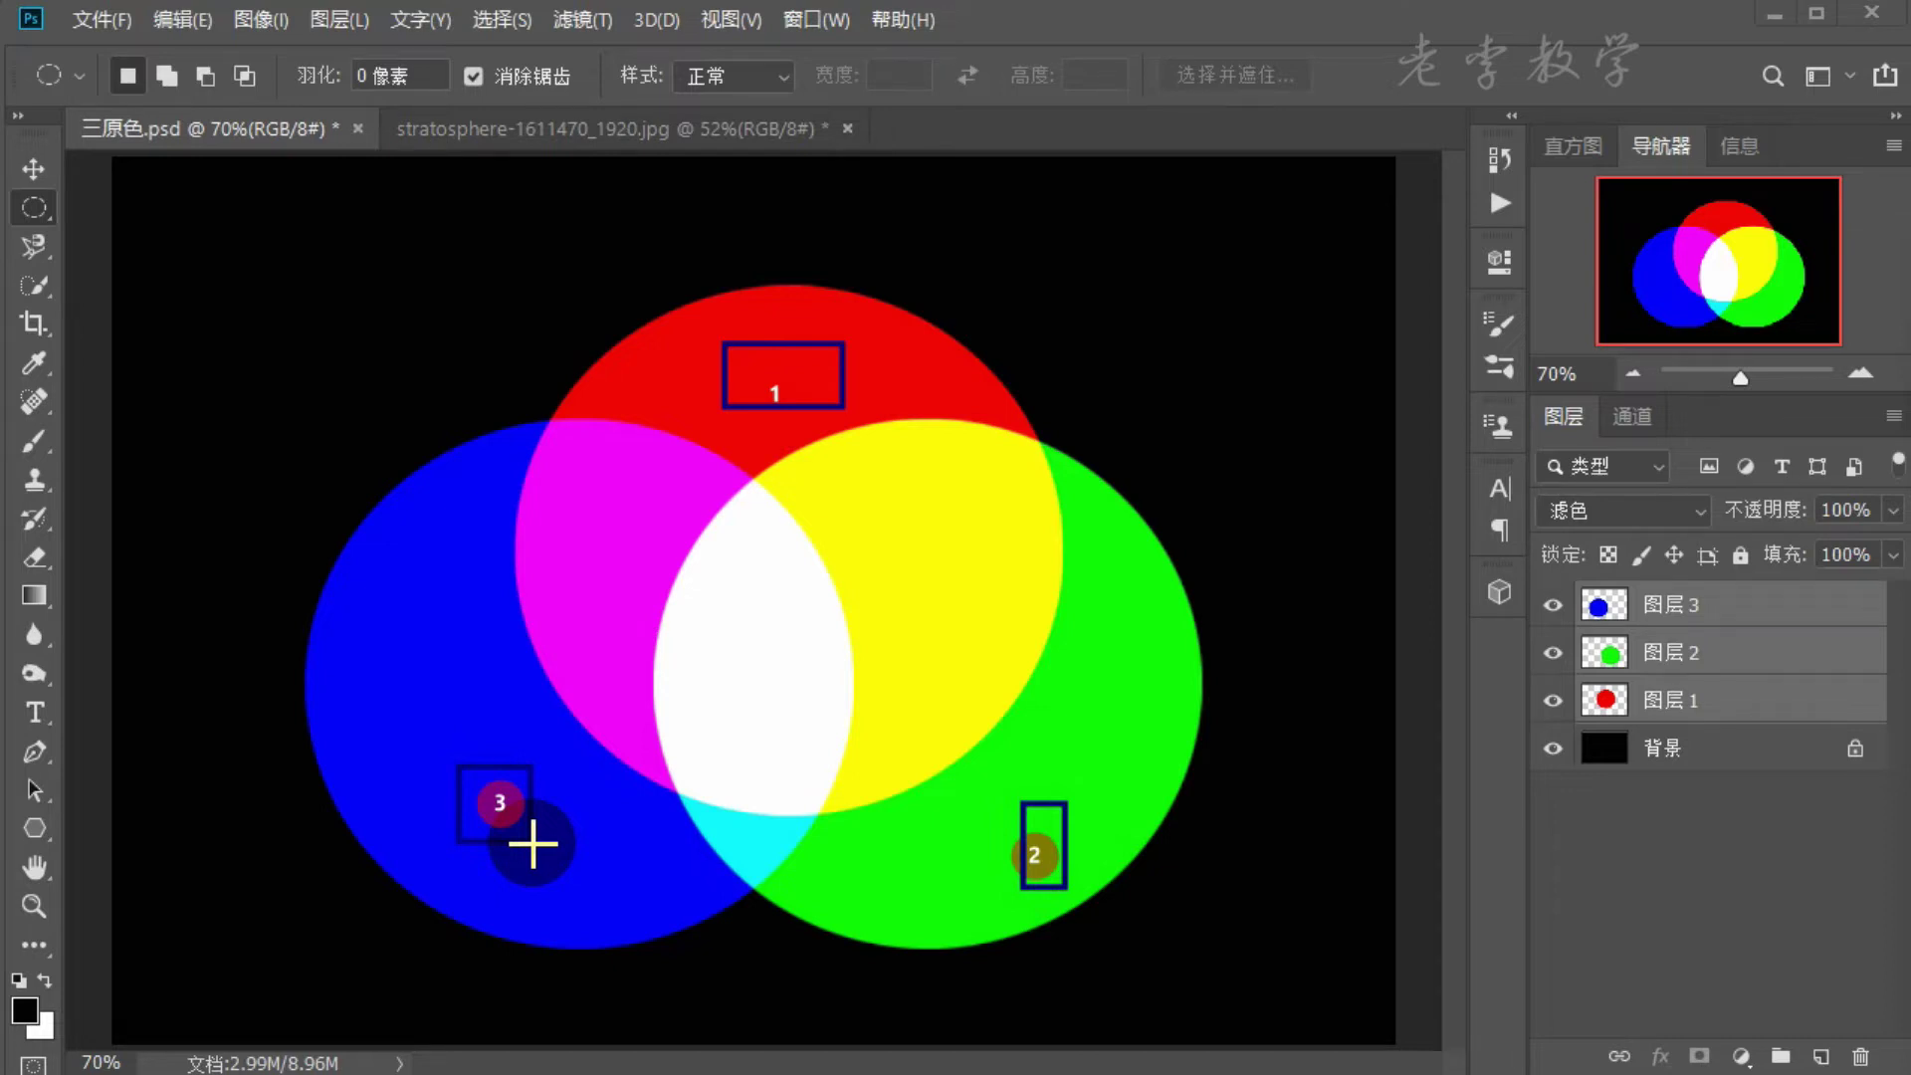
Step: Bring up the channels of the stratosphere-1611470_1920.jpg photo and enlarge the channel list and navigator preview
click(750, 134)
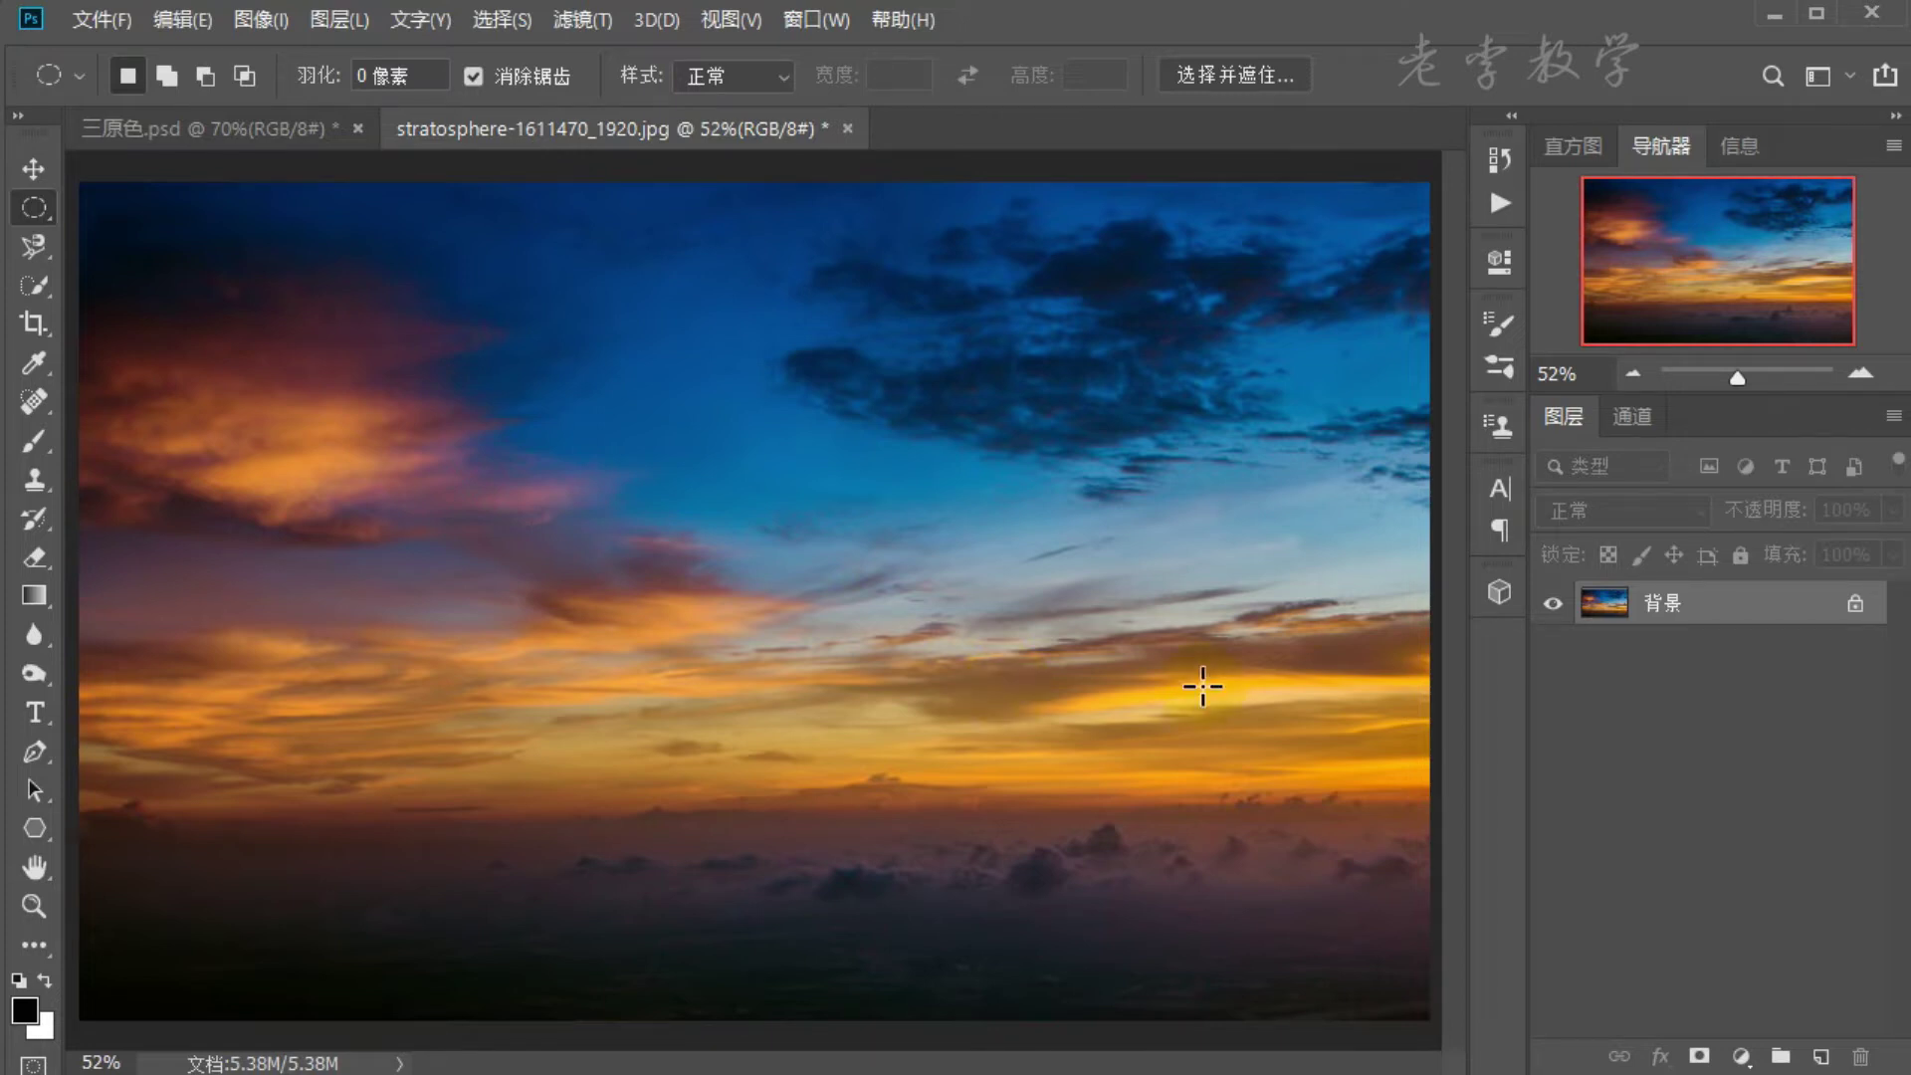
click(1653, 410)
drag(1530, 498, 1147, 507)
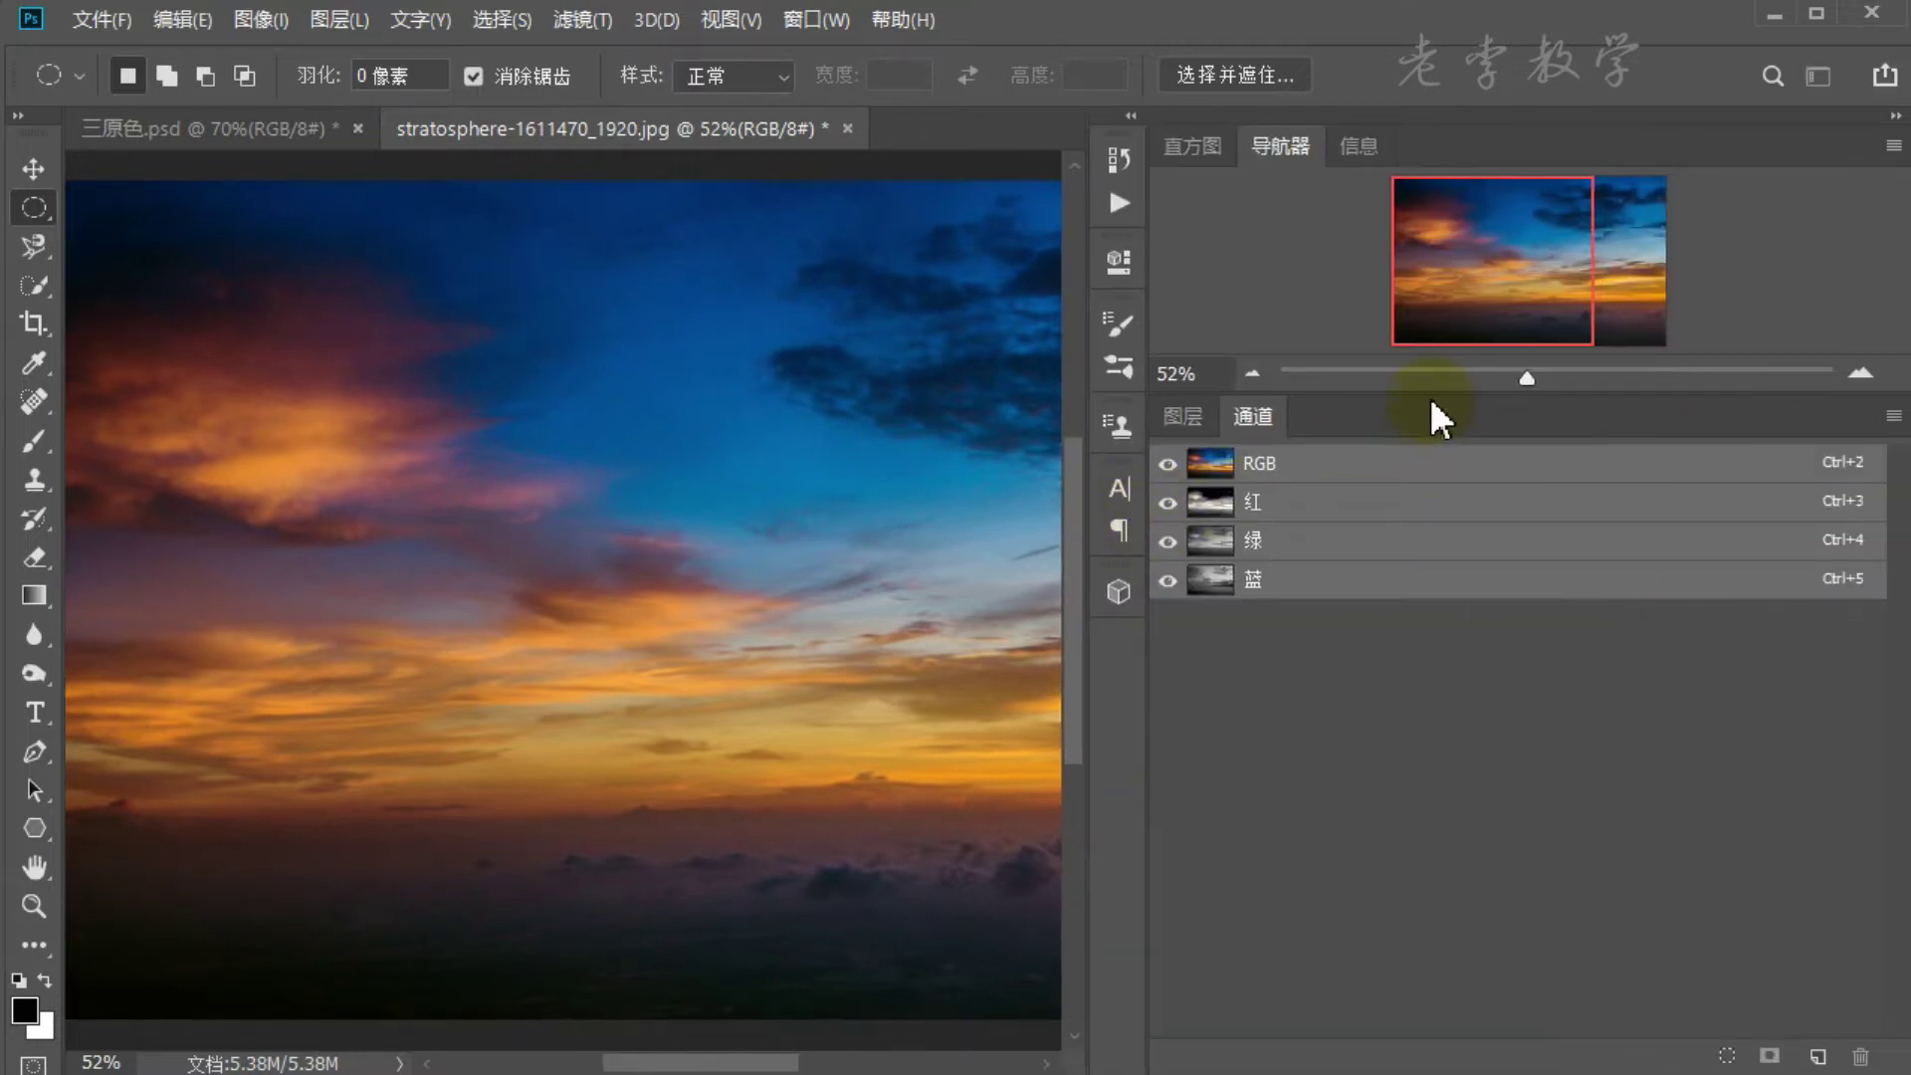
drag(1426, 400, 1408, 599)
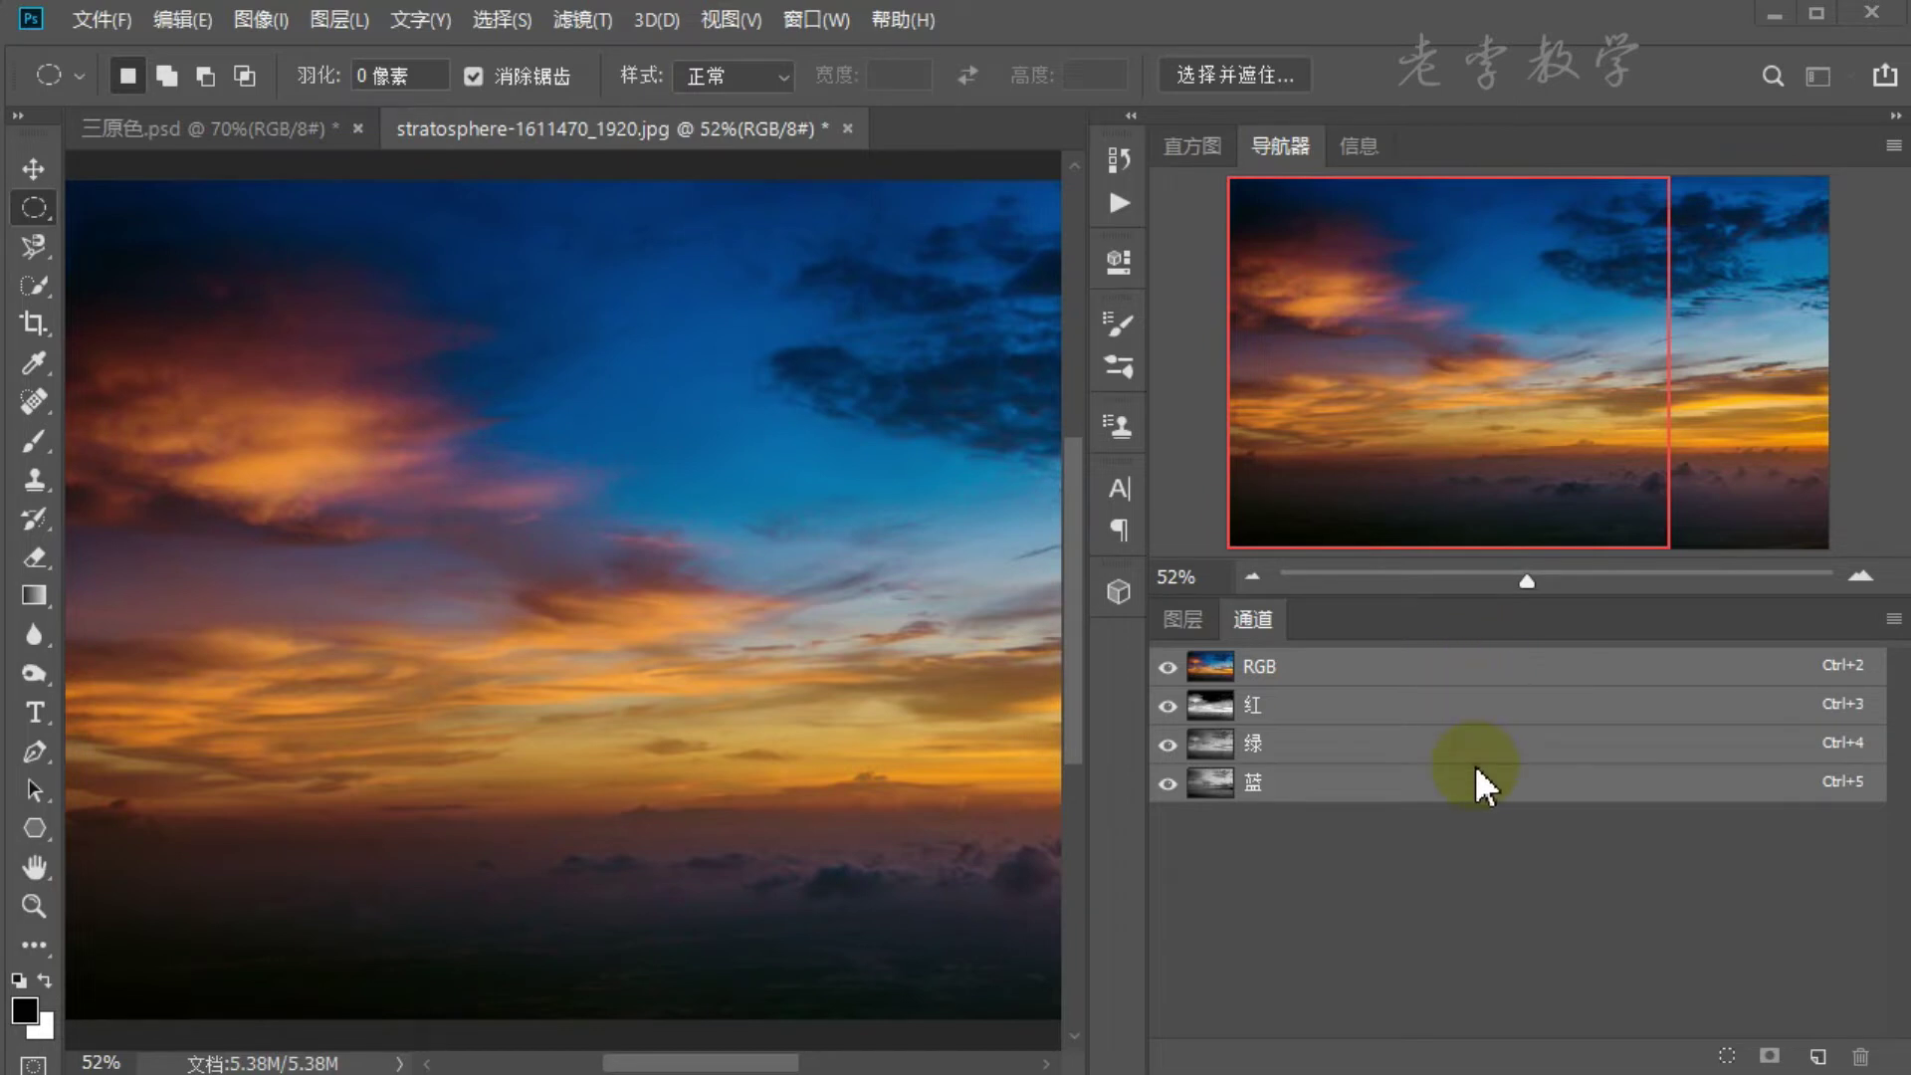
Step: View the photo's red, green and blue channels one at a time as grayscale images
click(1159, 705)
drag(1152, 704, 1309, 726)
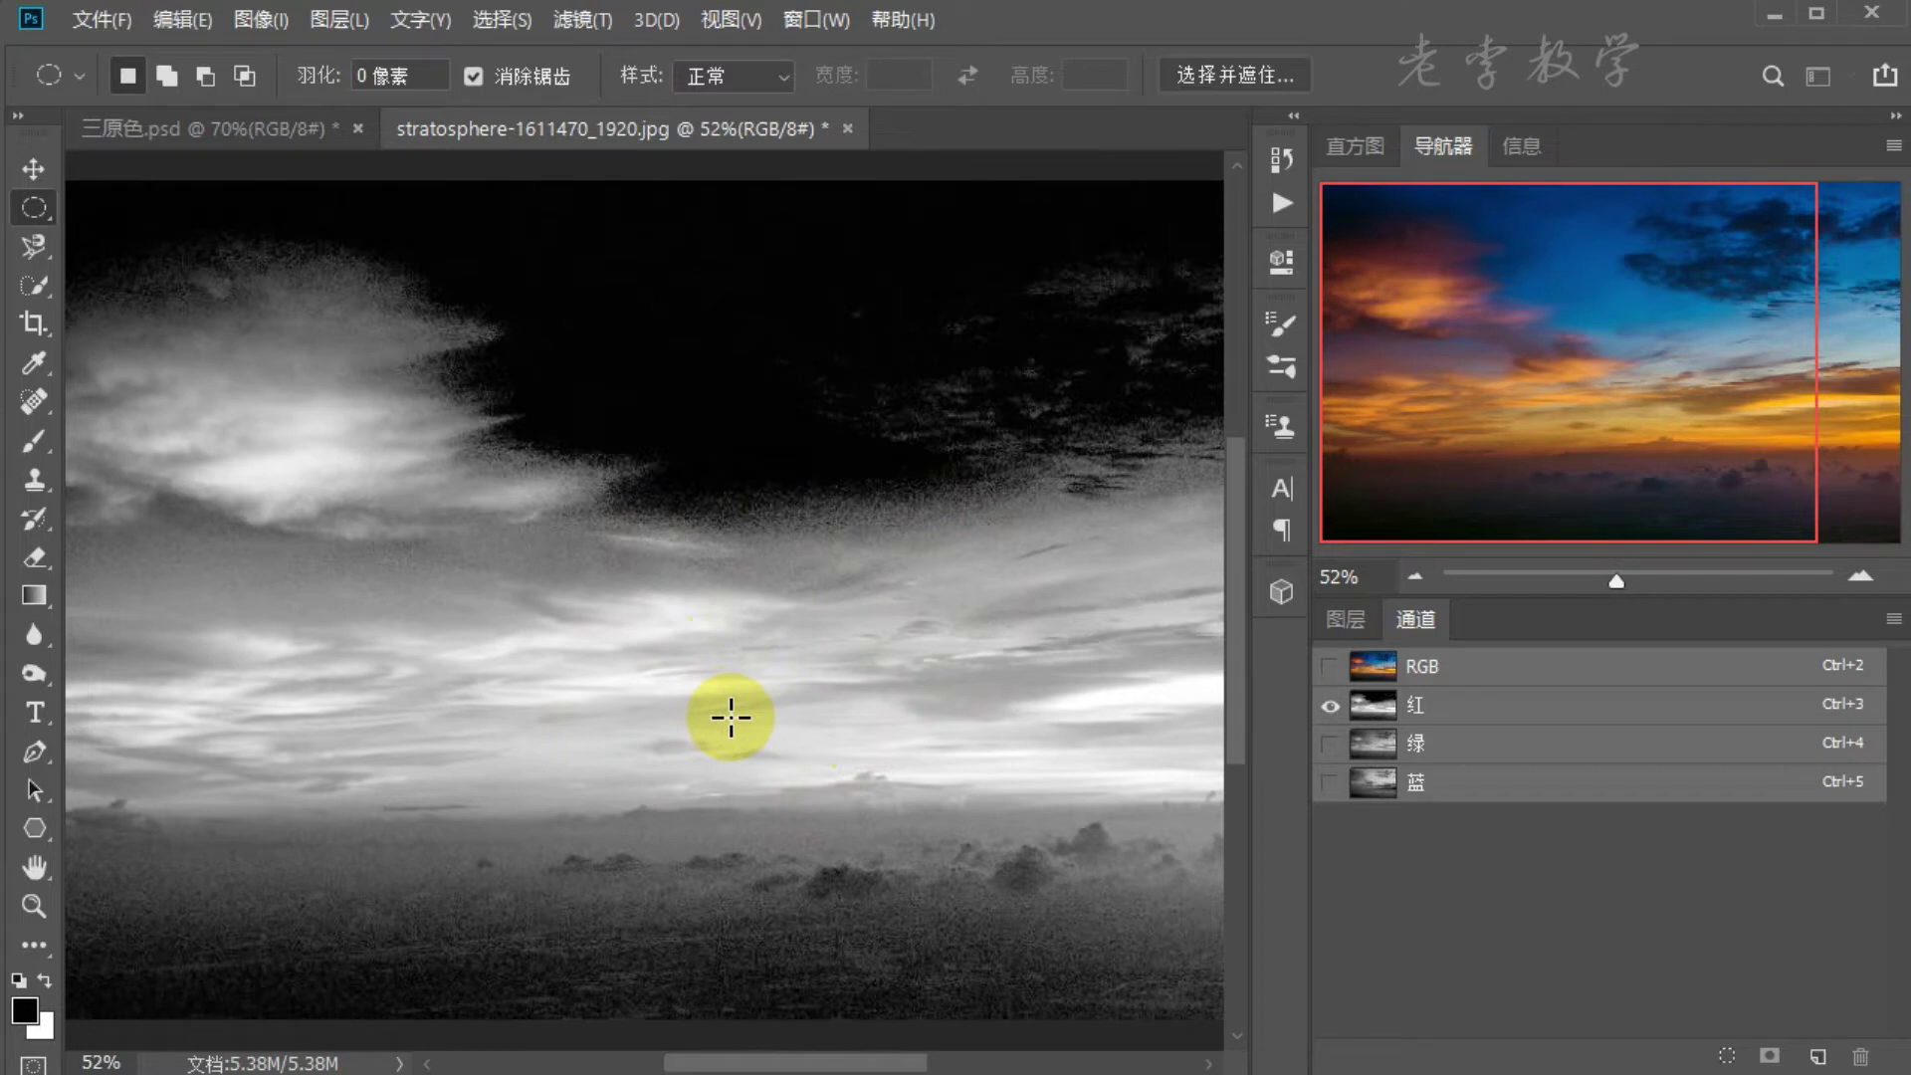
click(1565, 750)
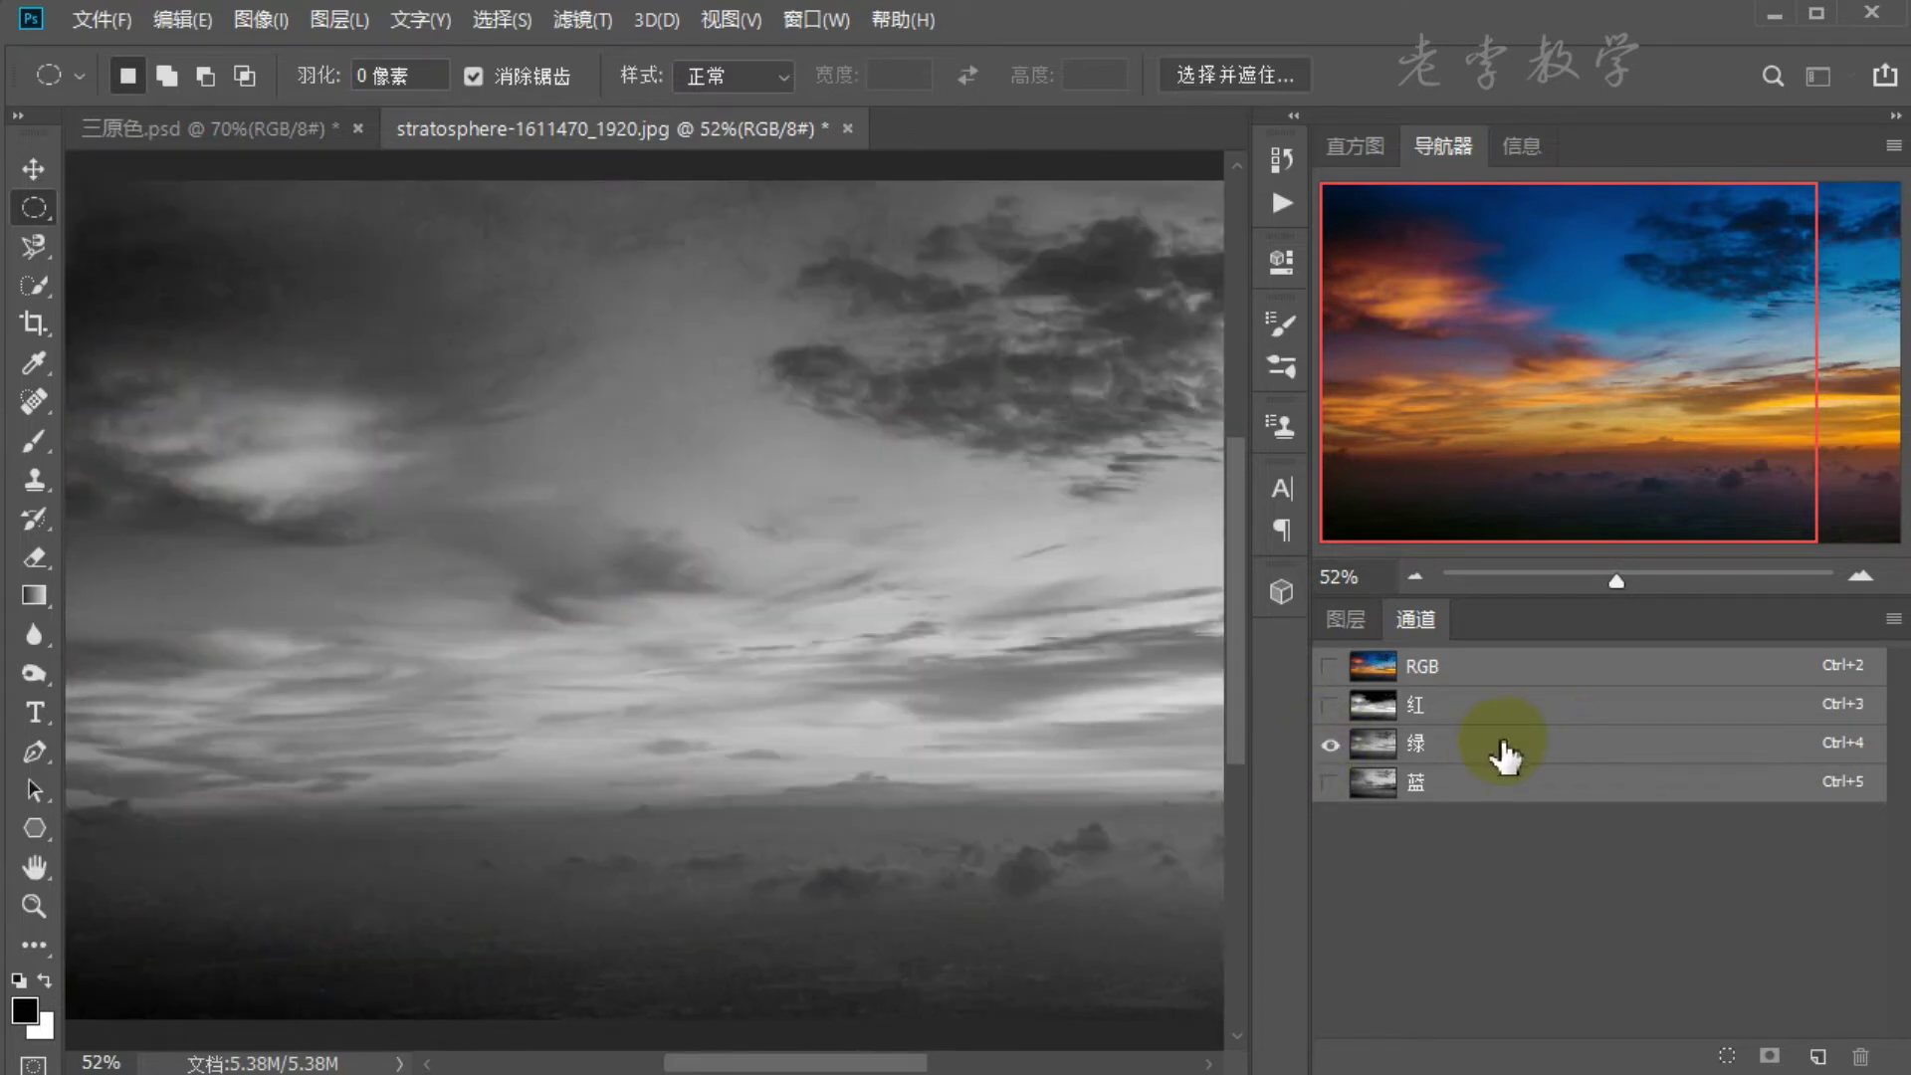
click(1330, 785)
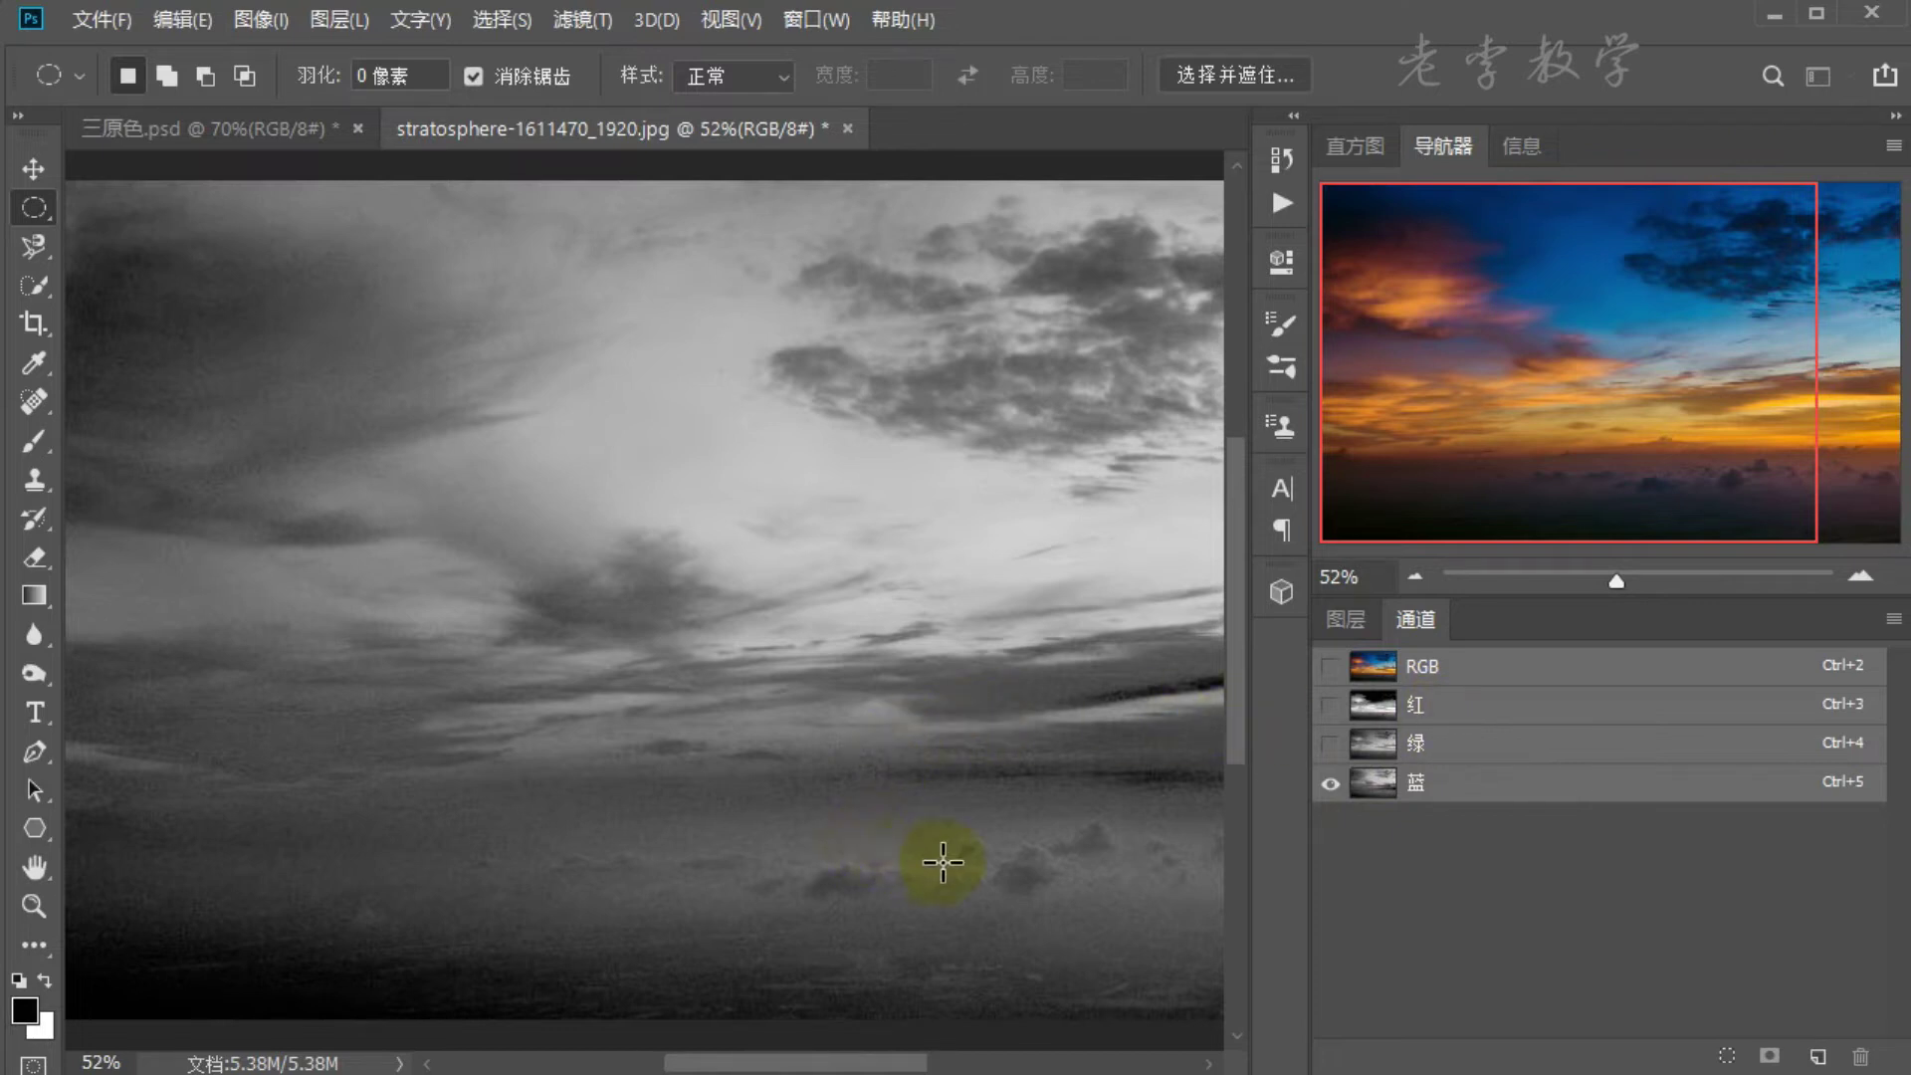
Step: Display only the red and green channels of the photo together
click(1360, 709)
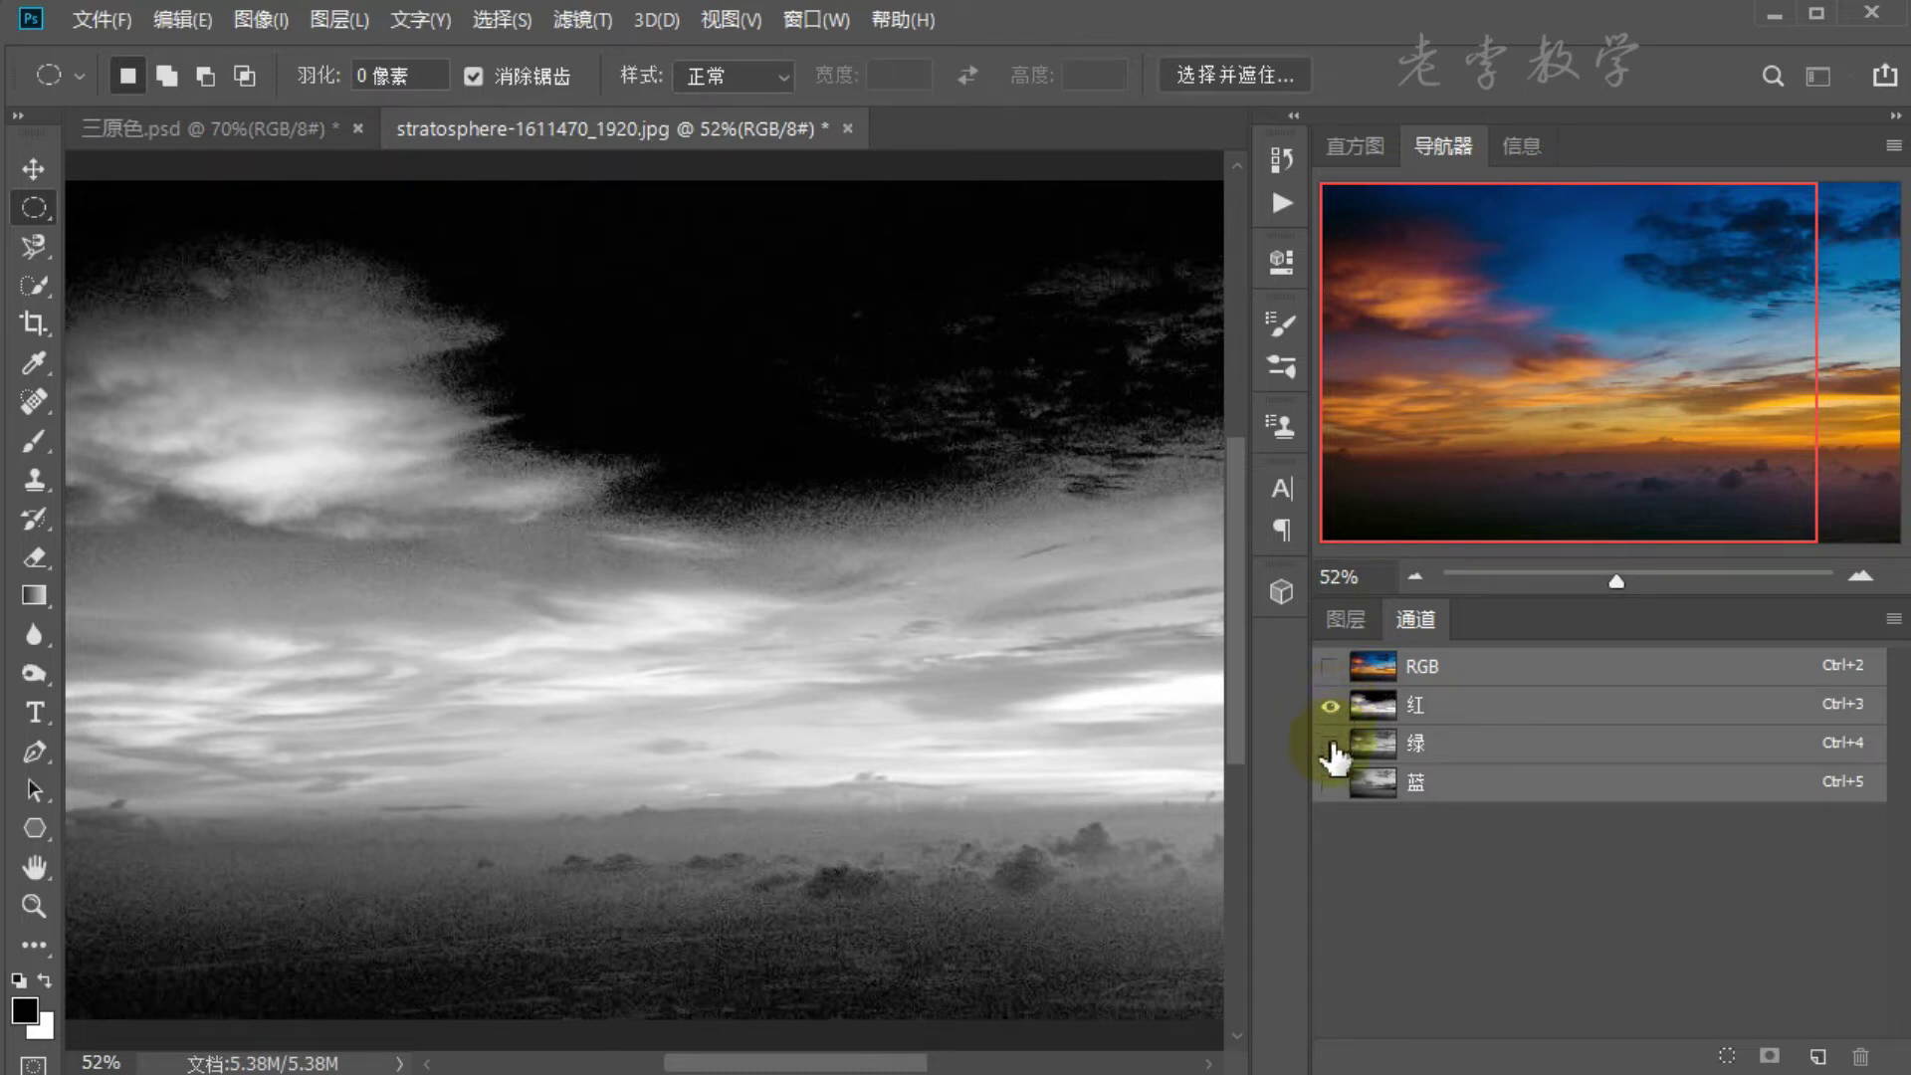
click(1330, 744)
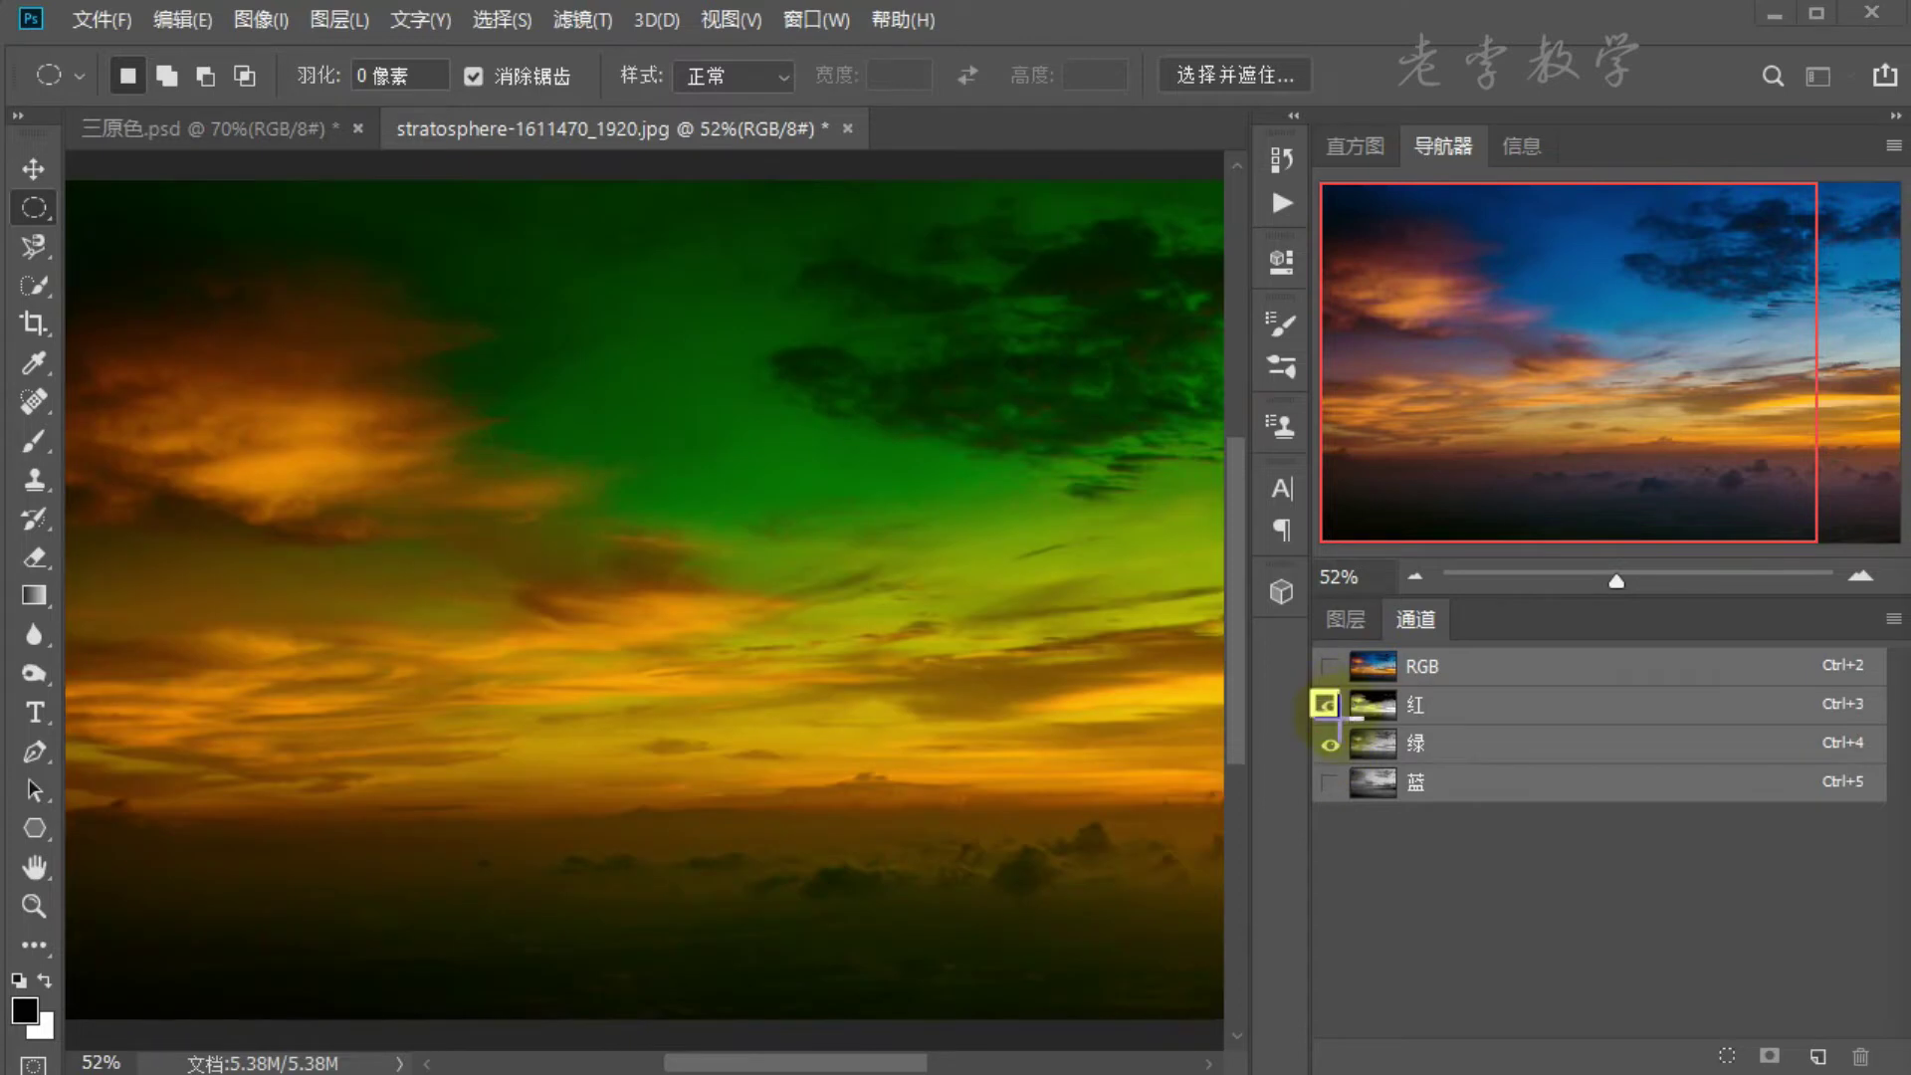
drag(1527, 758, 1884, 758)
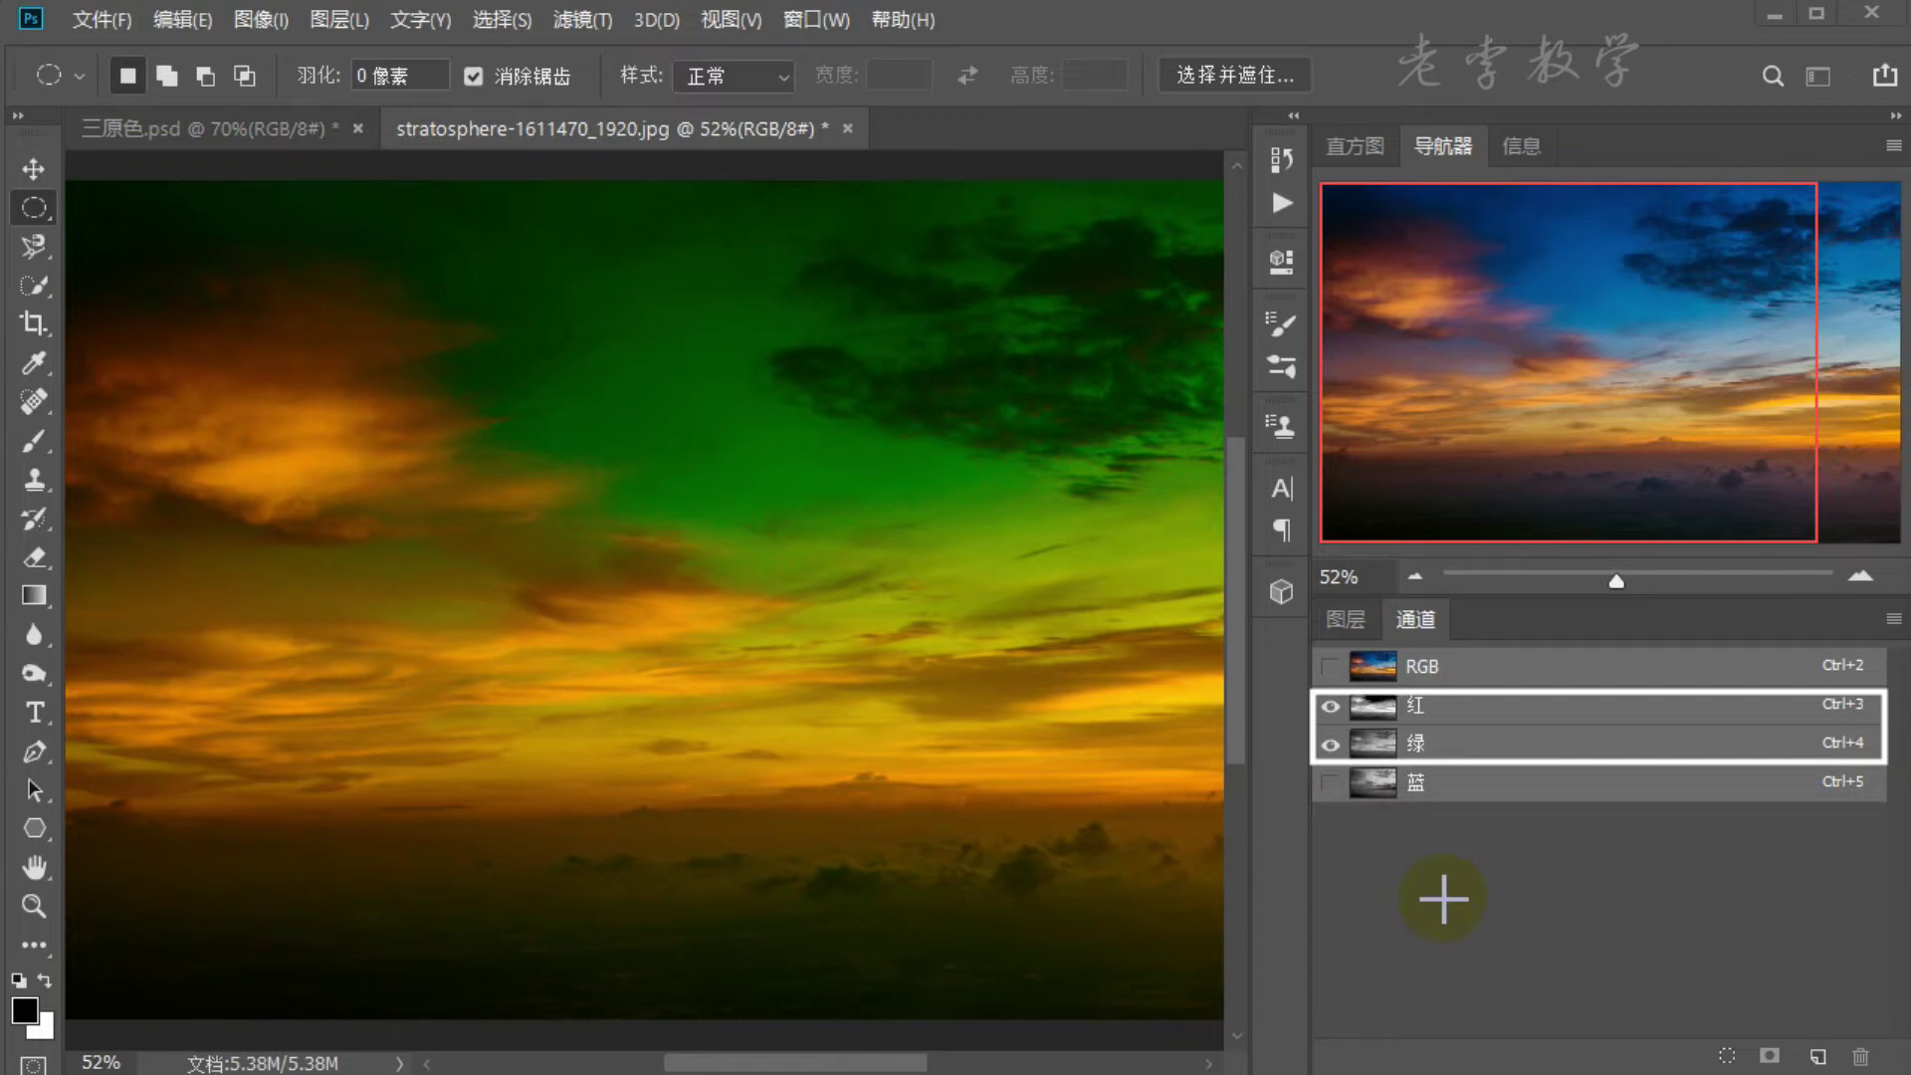
Step: Examine the red and green circle overlap in 三原色.psd and return to the stratosphere photo
click(265, 129)
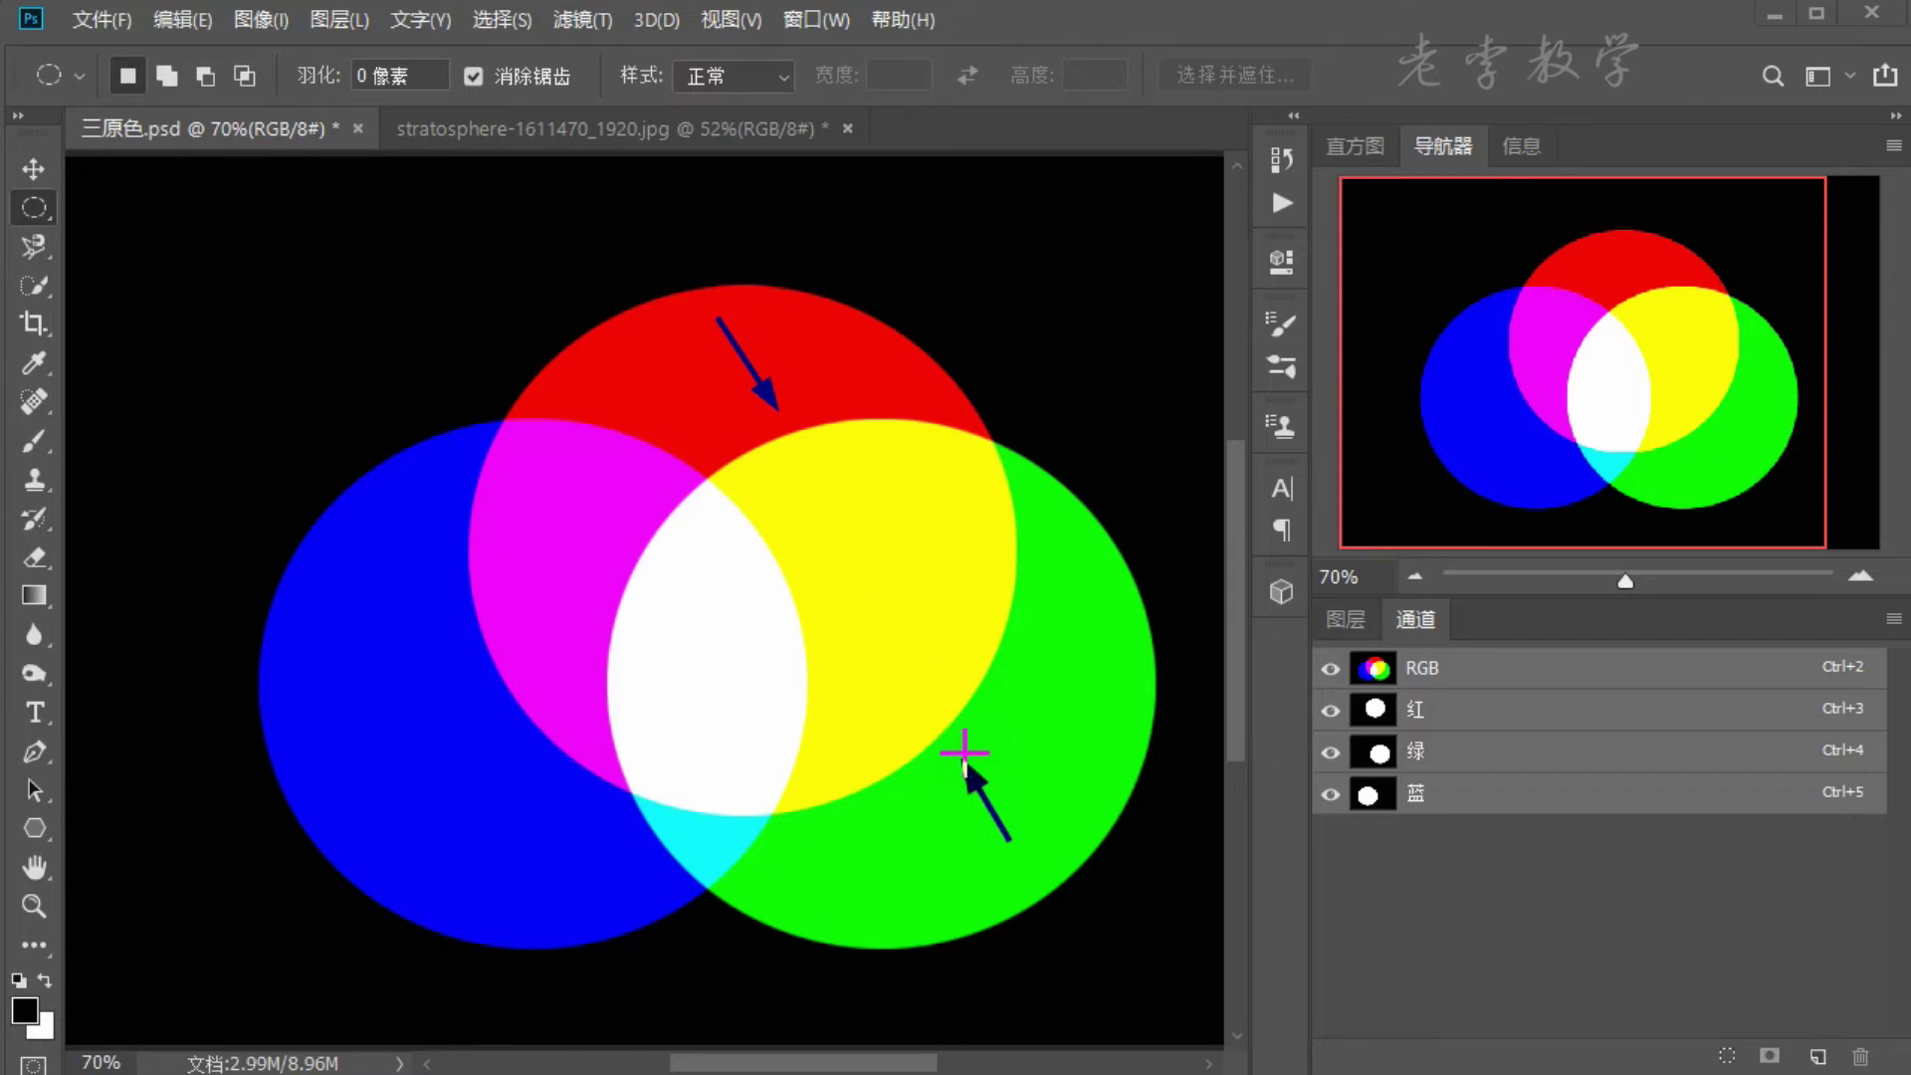
mouse_move(857, 565)
mouse_down()
mouse_move(902, 550)
mouse_move(910, 626)
mouse_move(858, 587)
mouse_move(877, 552)
mouse_up()
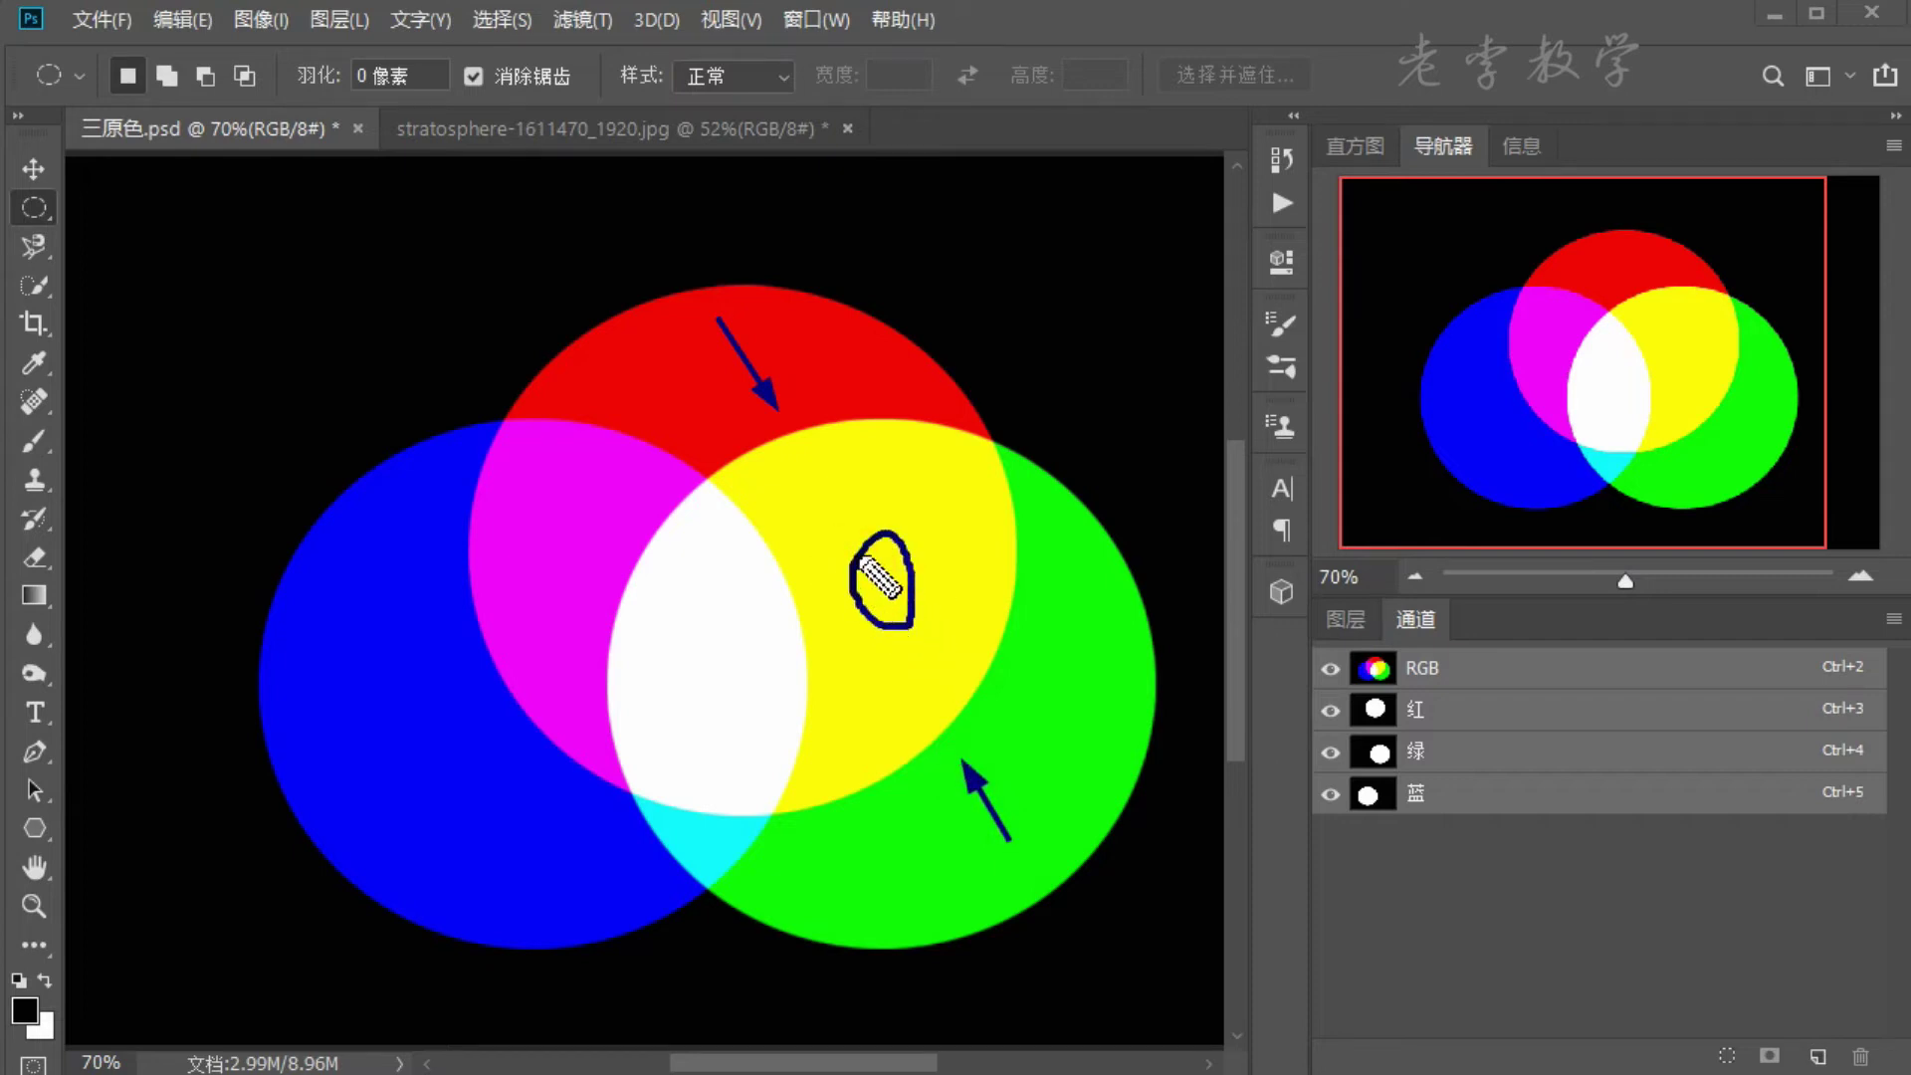
key(Escape)
click(622, 132)
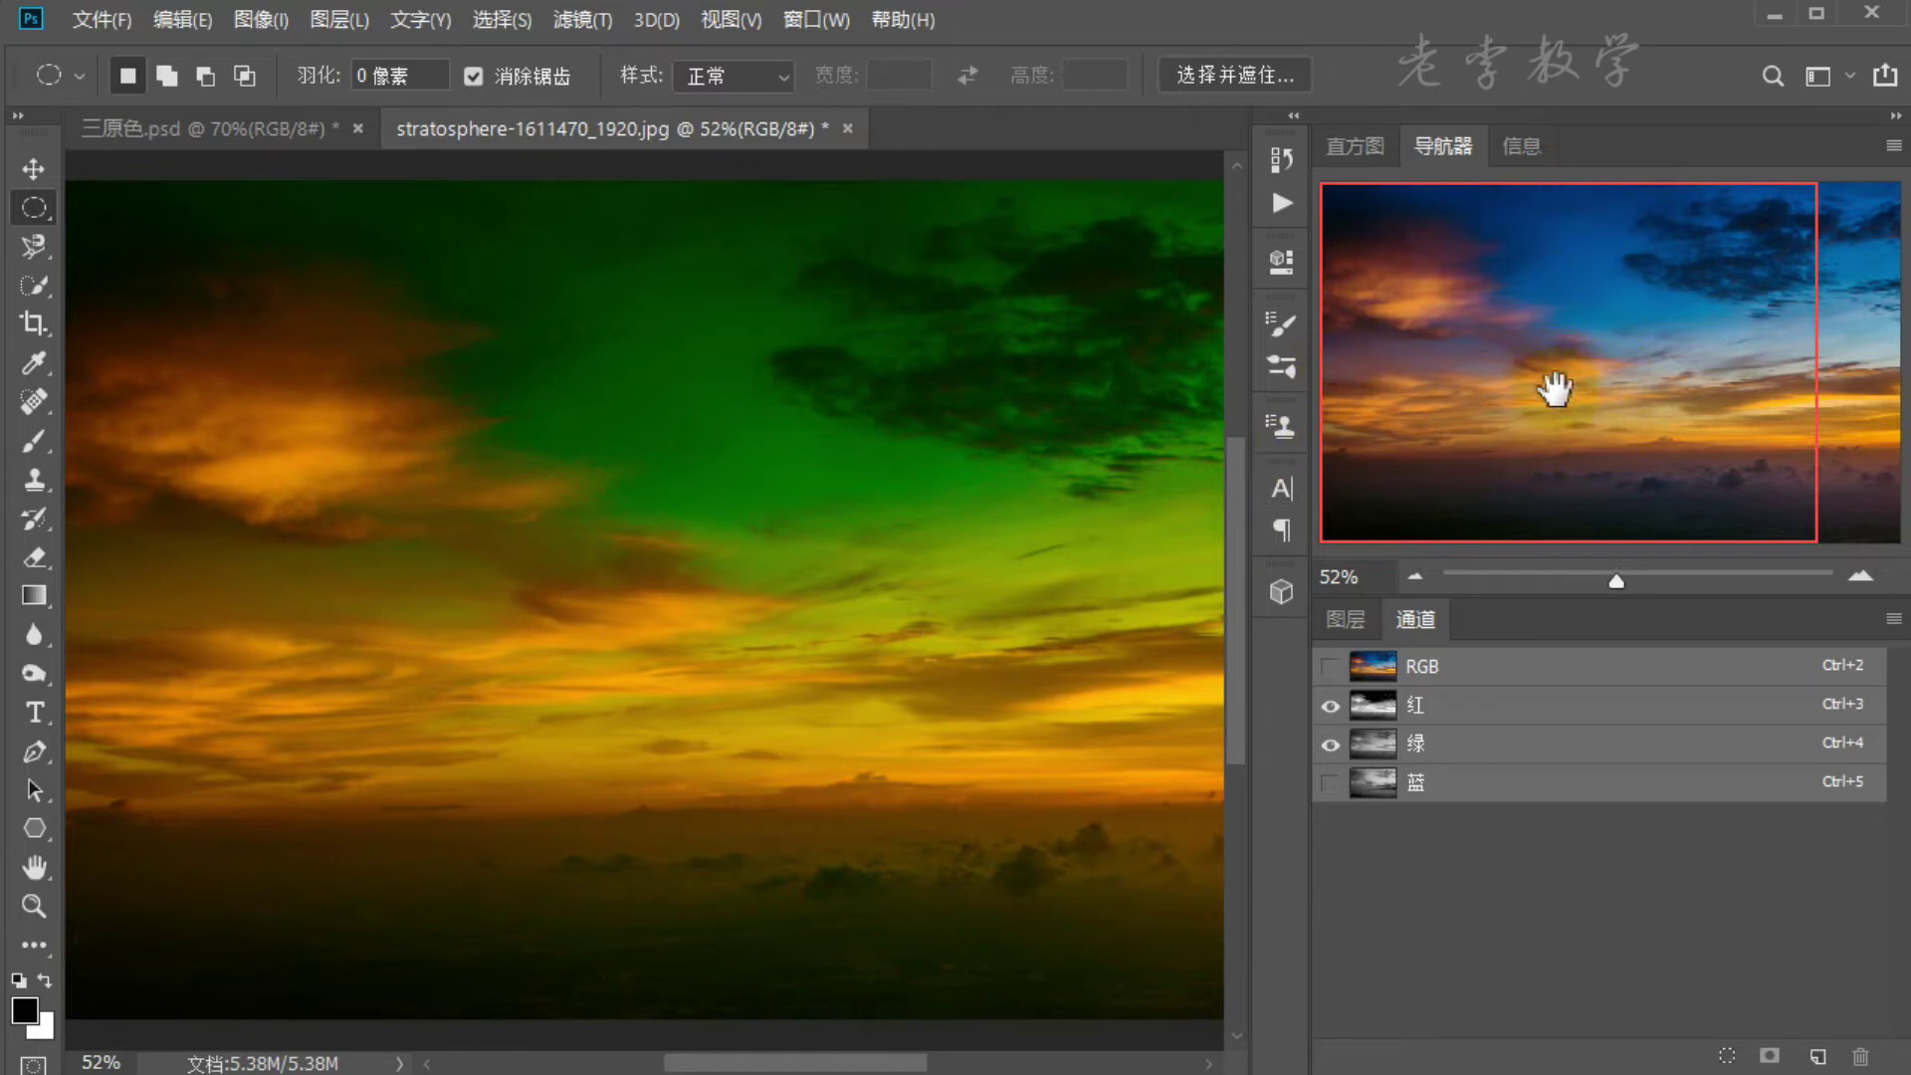
Step: Make the blue channel visible again alongside red and green, and return to the photo's layers
click(1724, 350)
drag(1724, 350, 1645, 450)
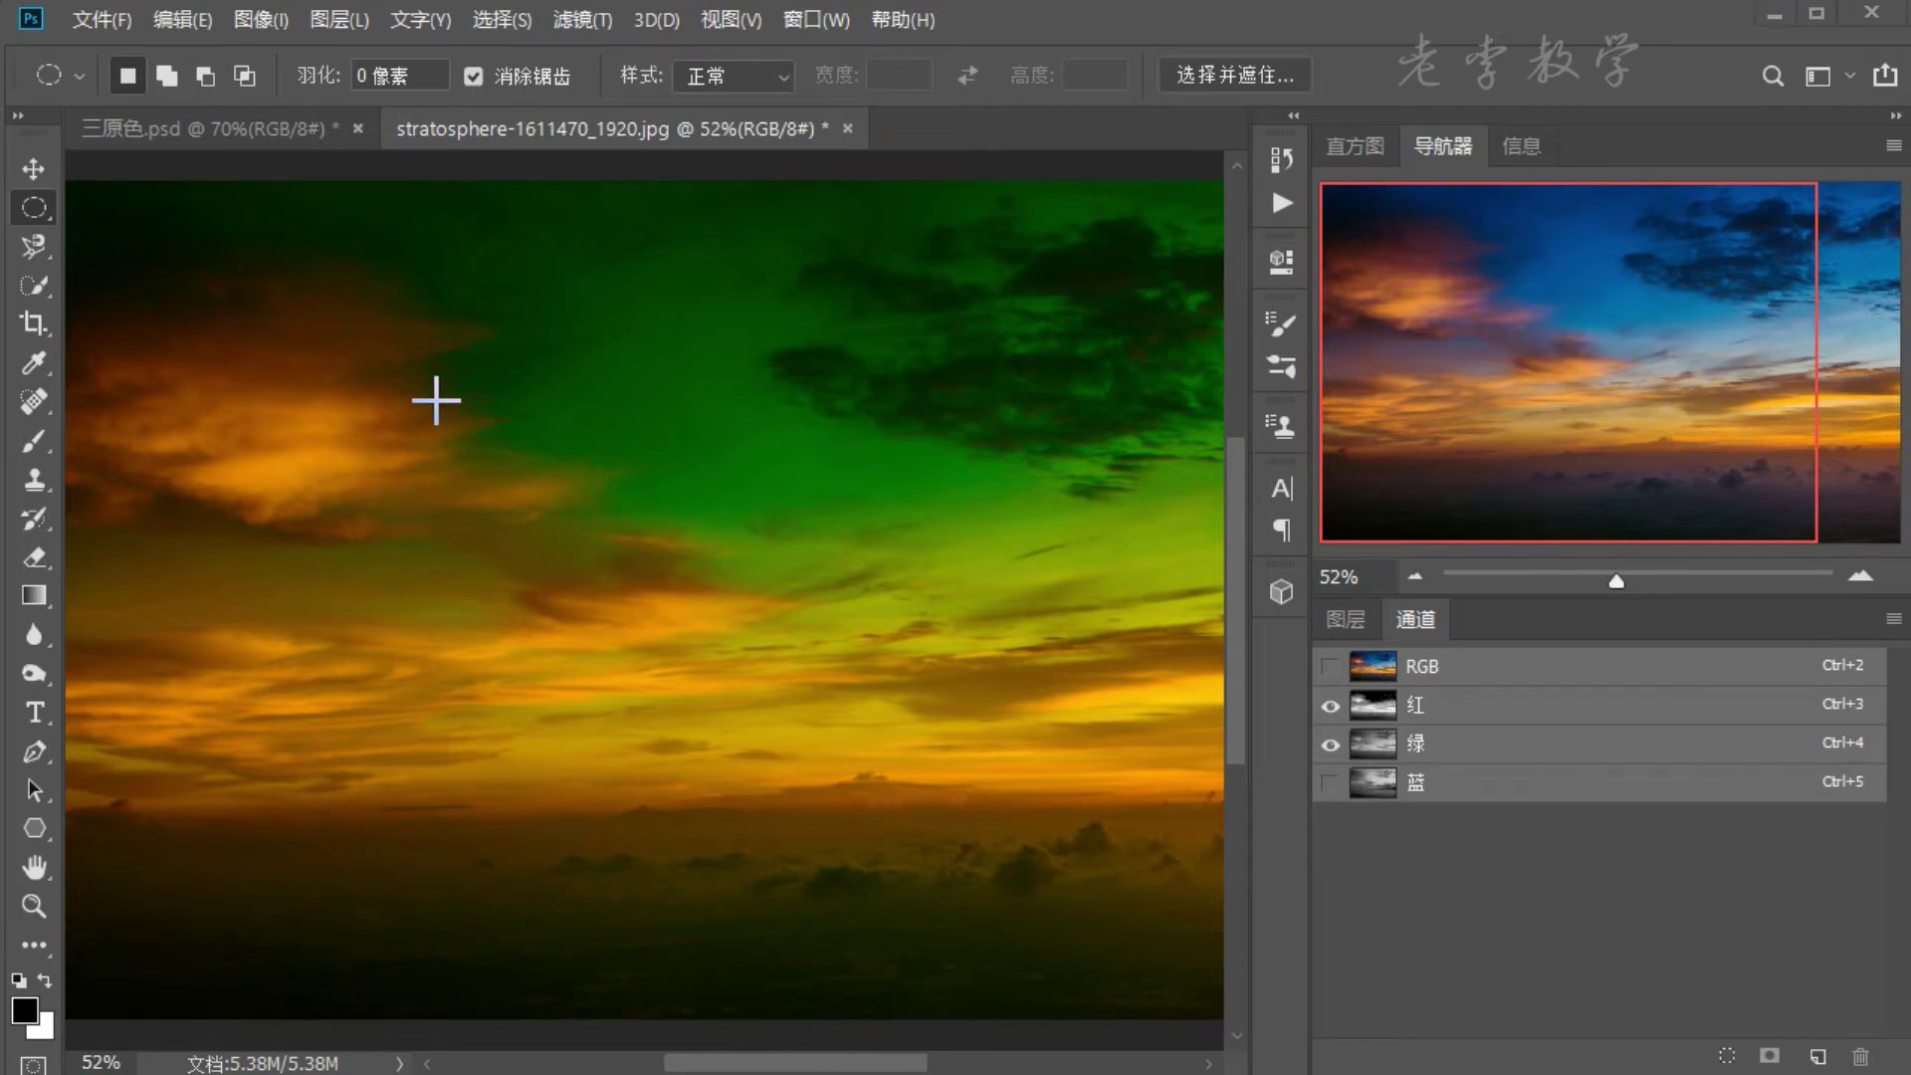
drag(346, 373, 991, 901)
click(1332, 786)
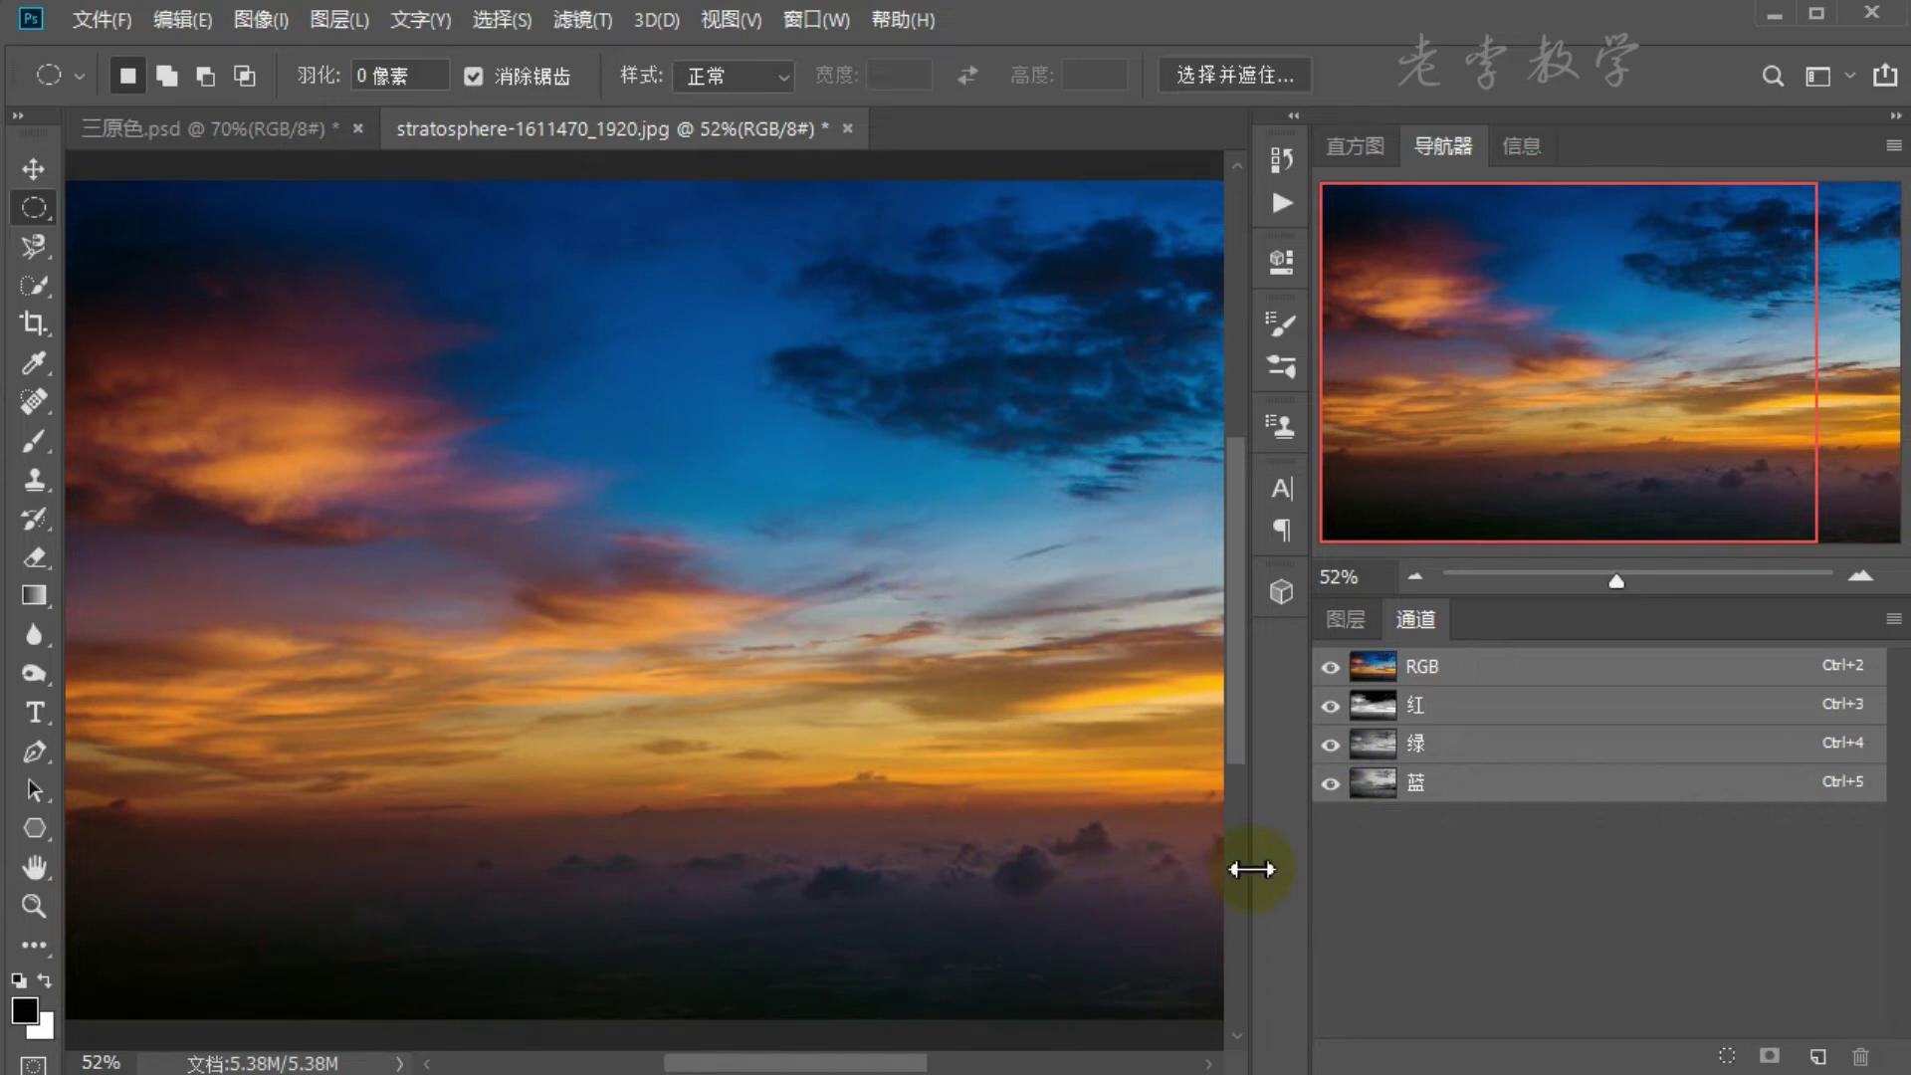
click(1348, 620)
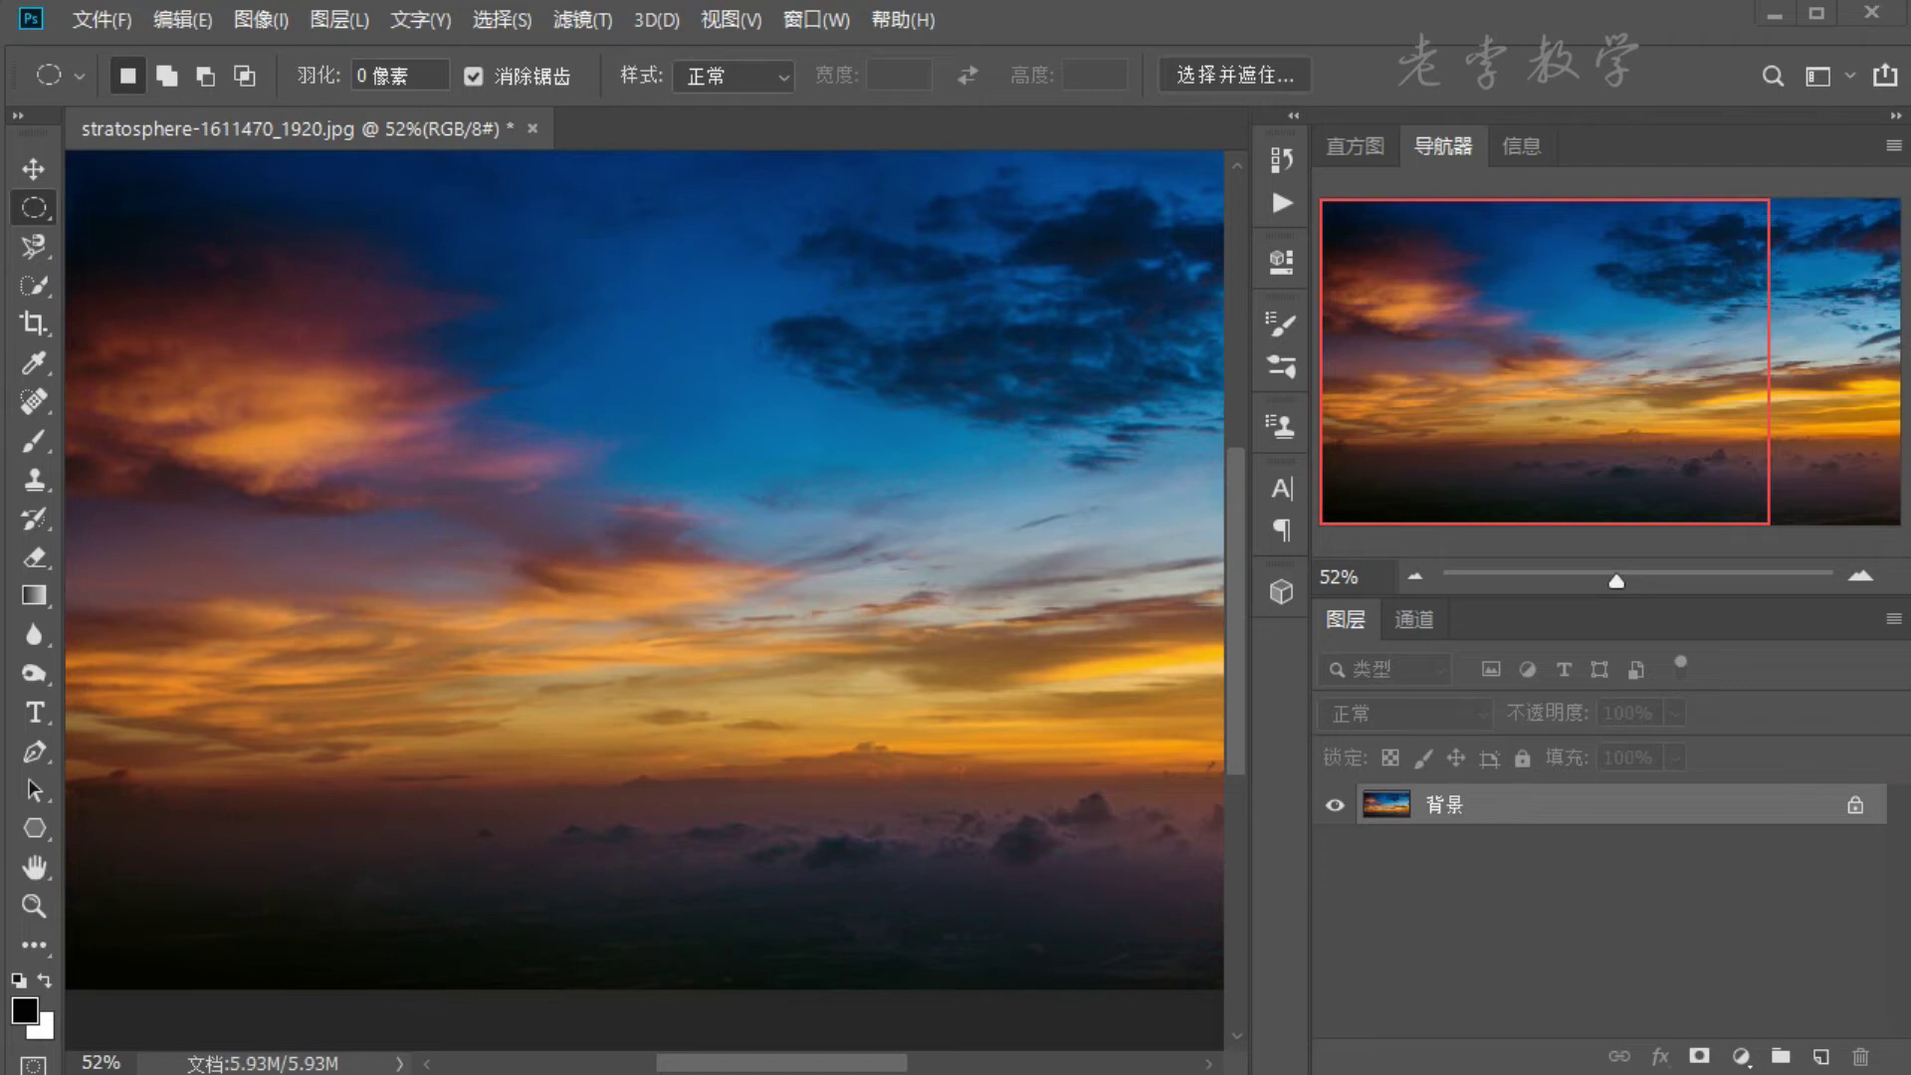
Step: Isolate the photo's red channel and load its bright areas as a selection
click(1421, 627)
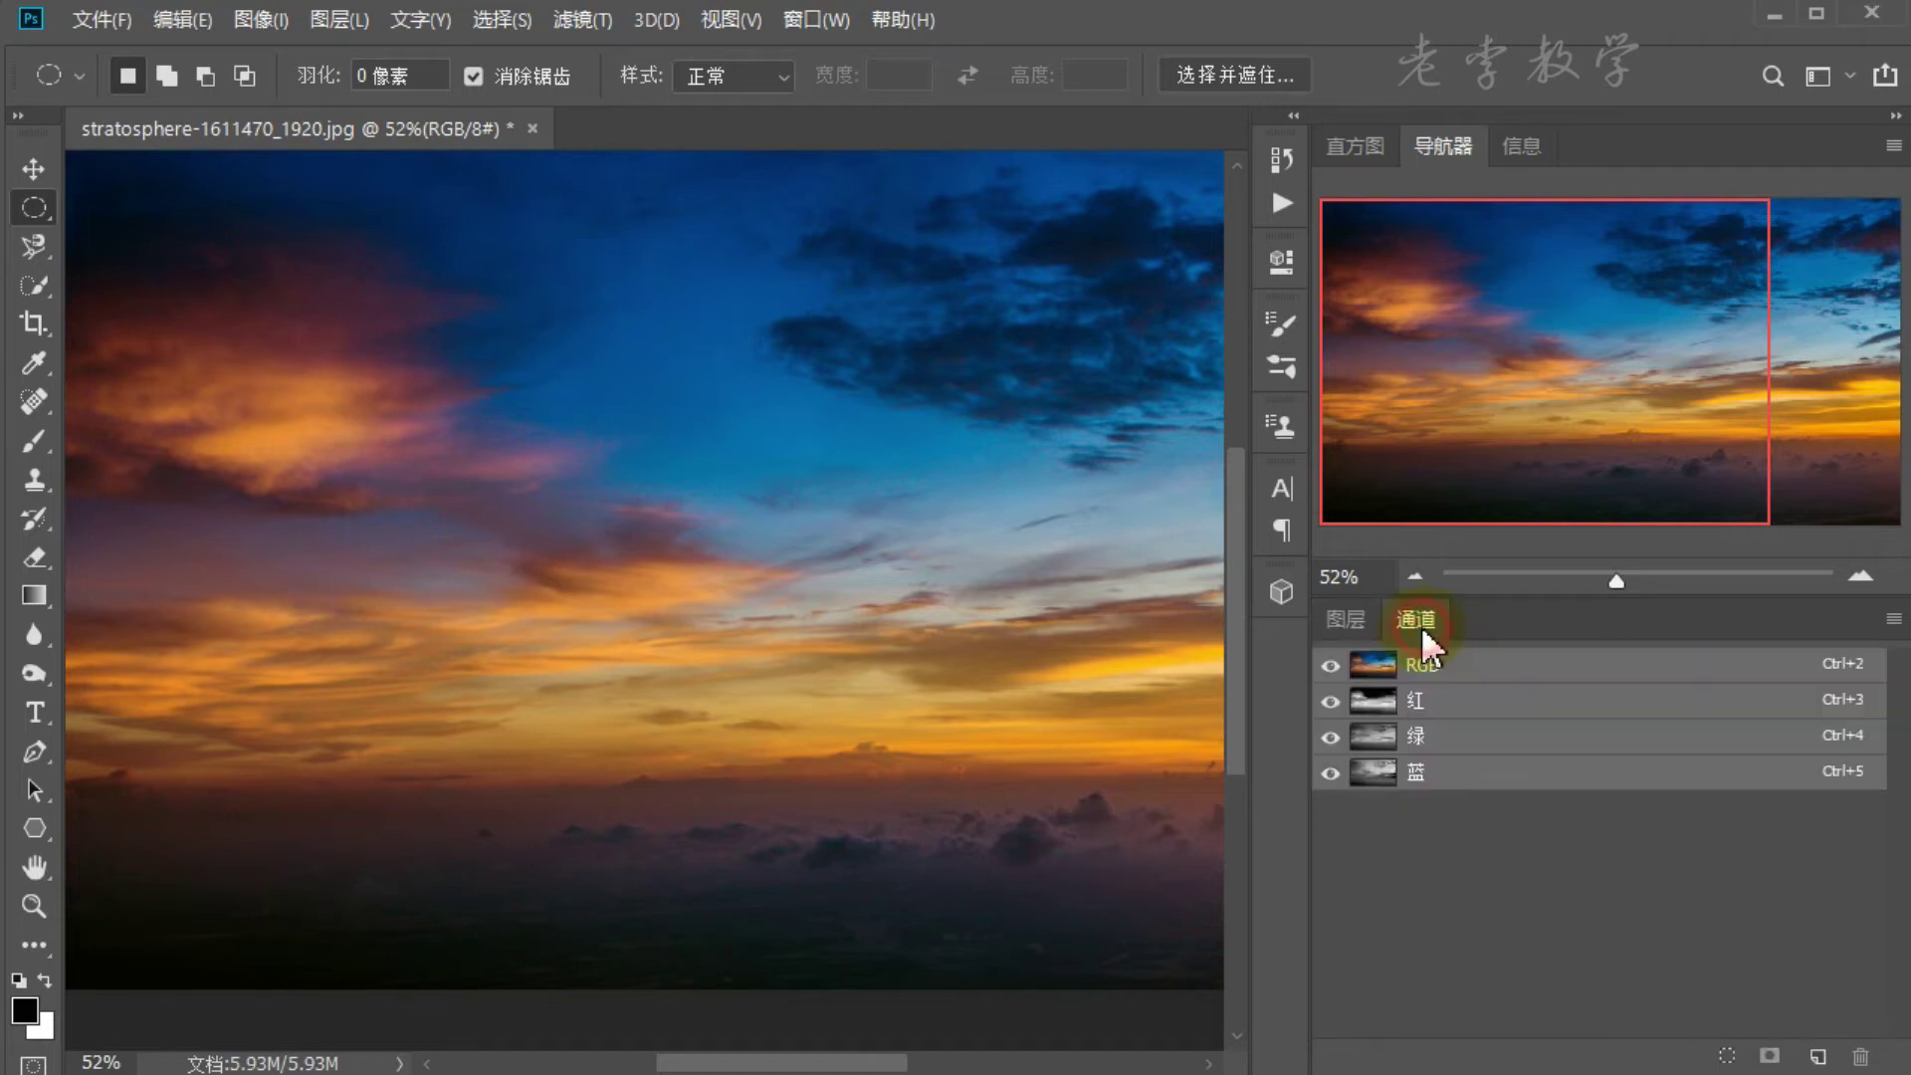
click(1477, 718)
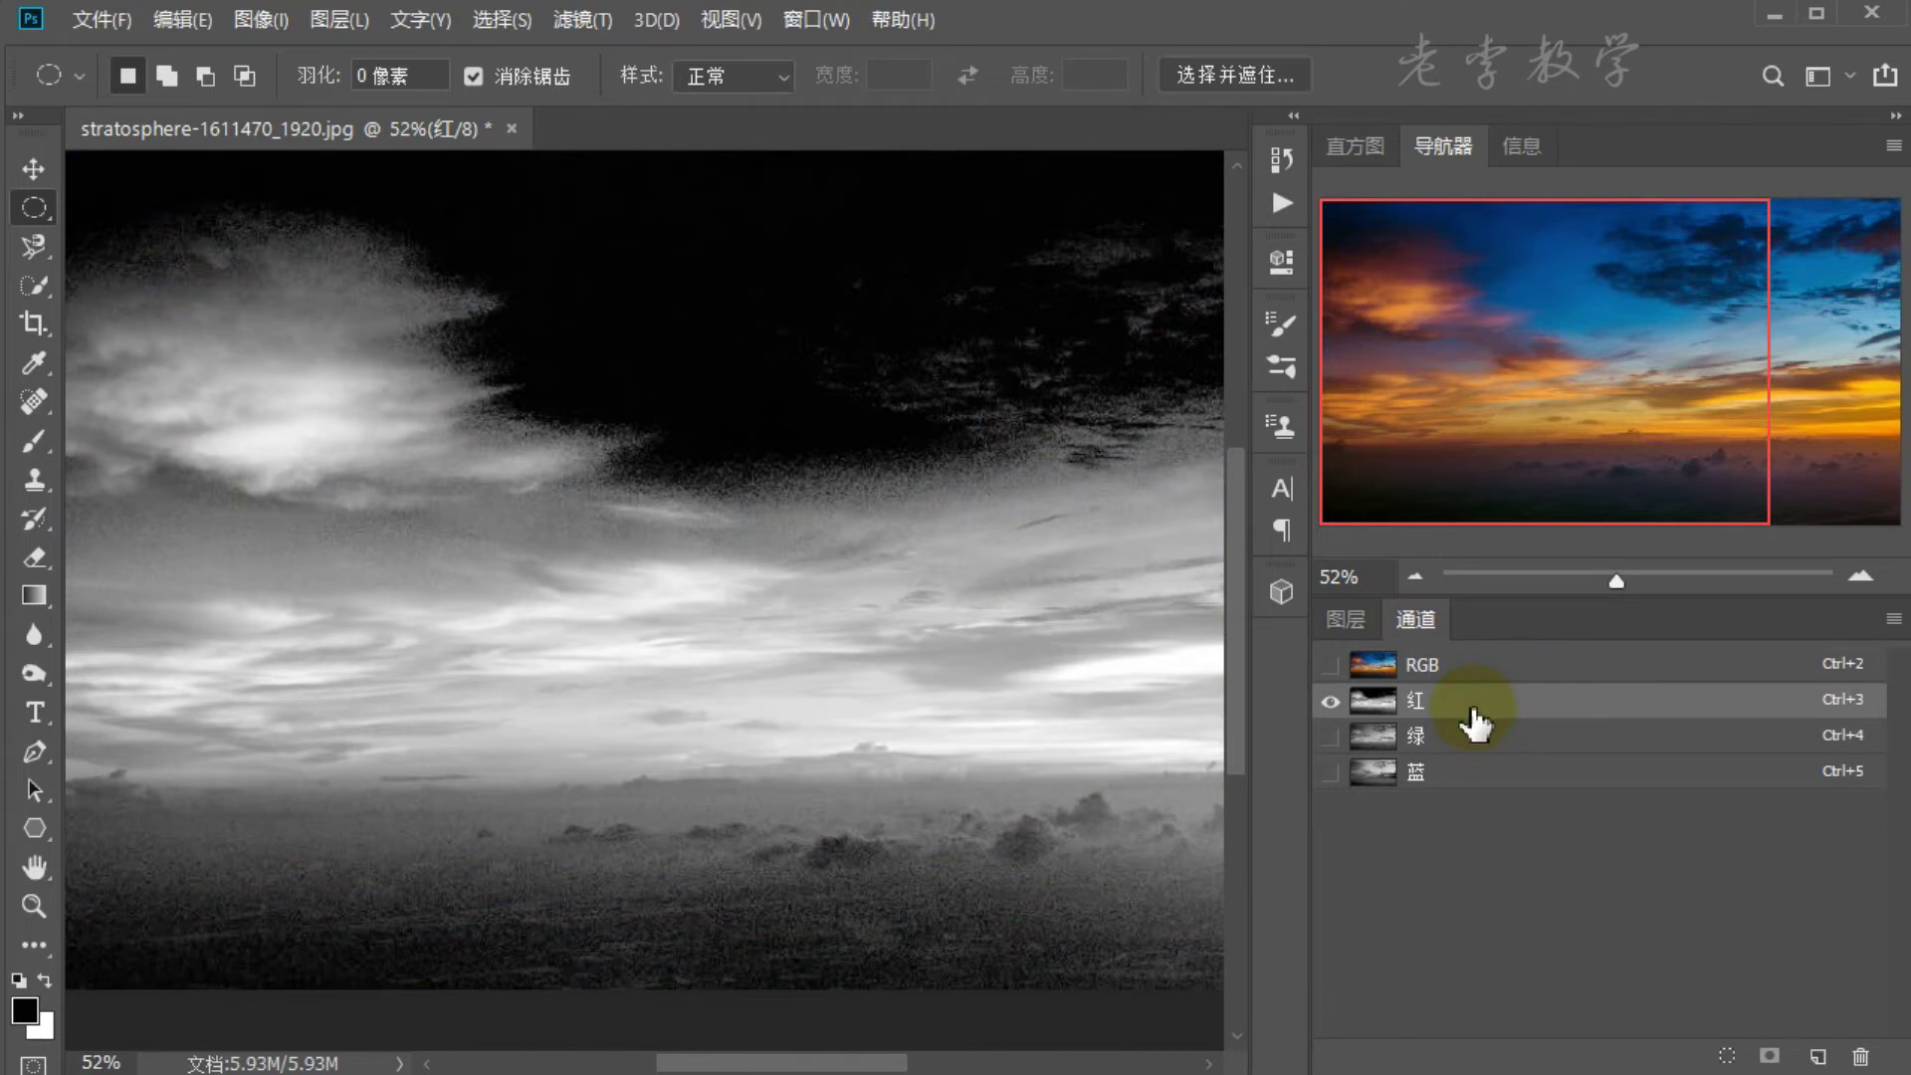
ctrl+click(1472, 726)
Step: Add a solid color fill layer from the red channel selection, with R set to 255 and G and B at 0
click(1343, 619)
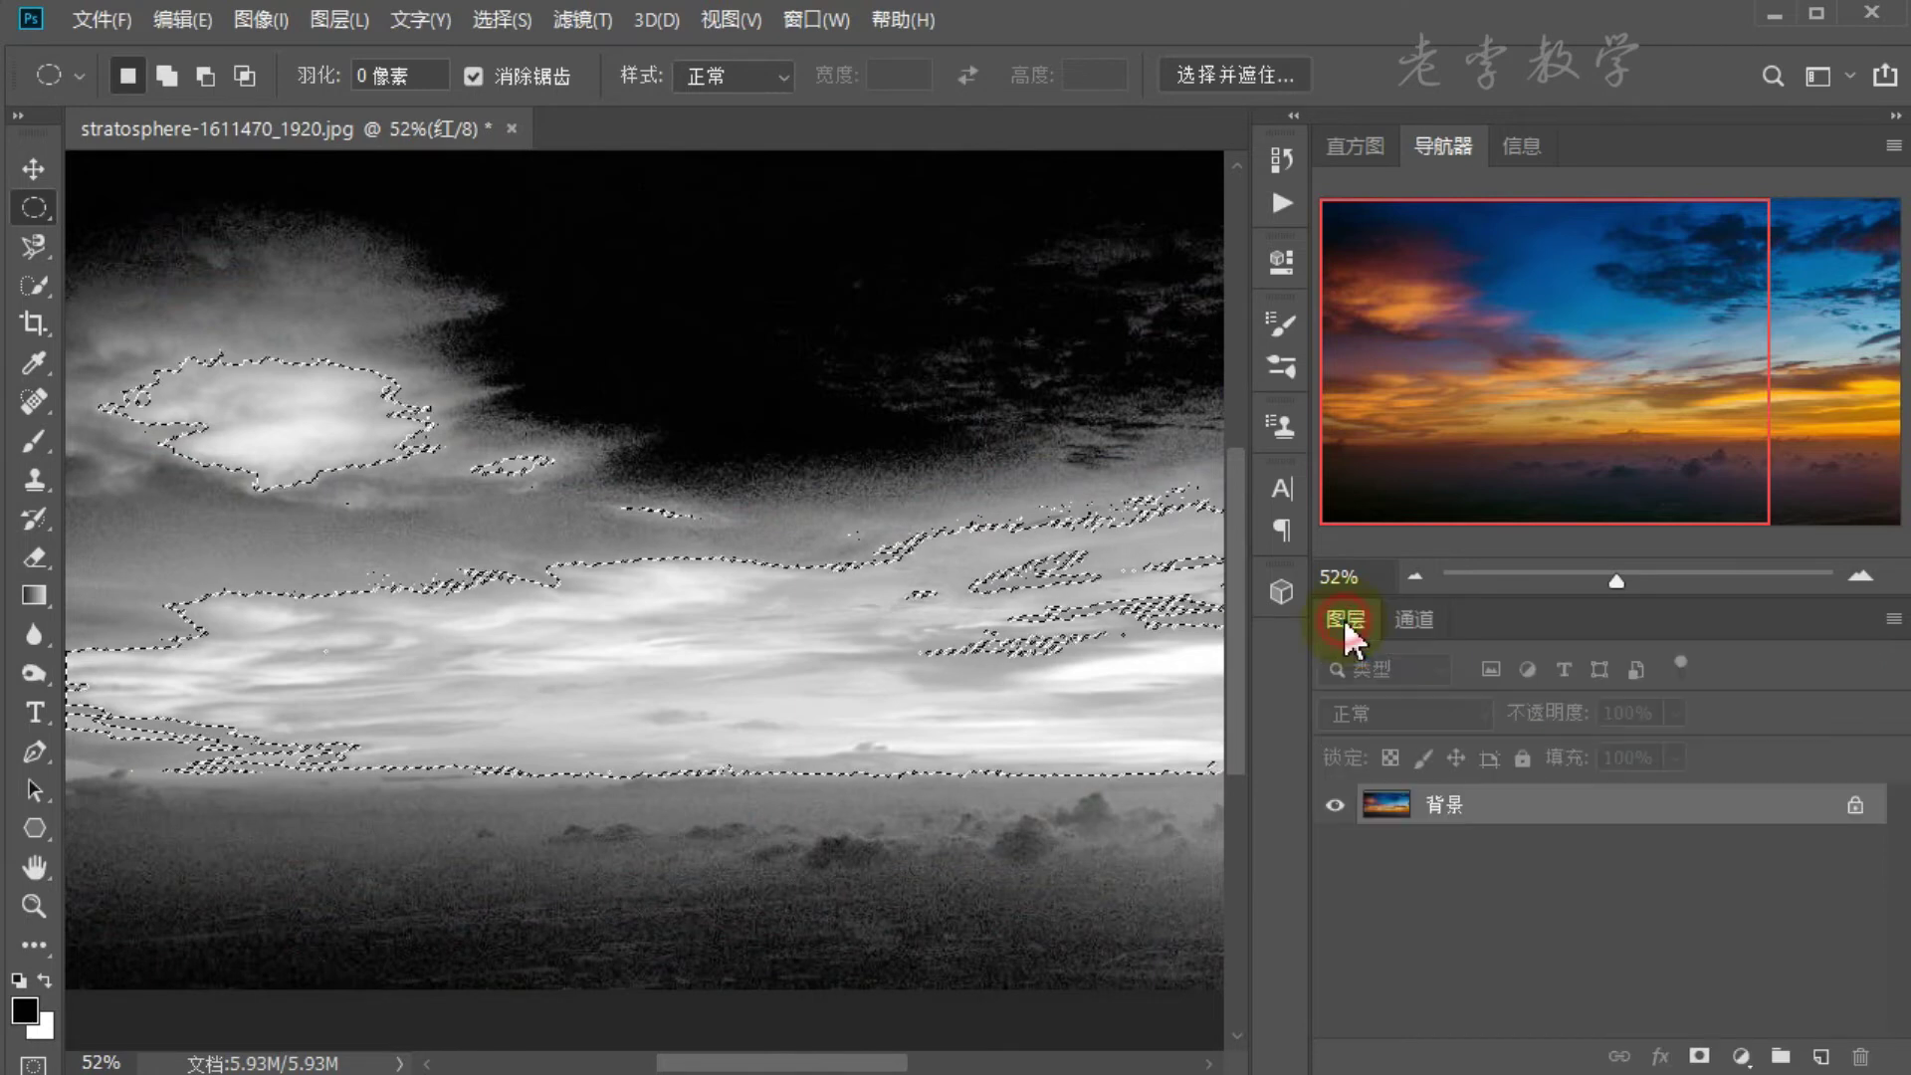
click(1742, 1056)
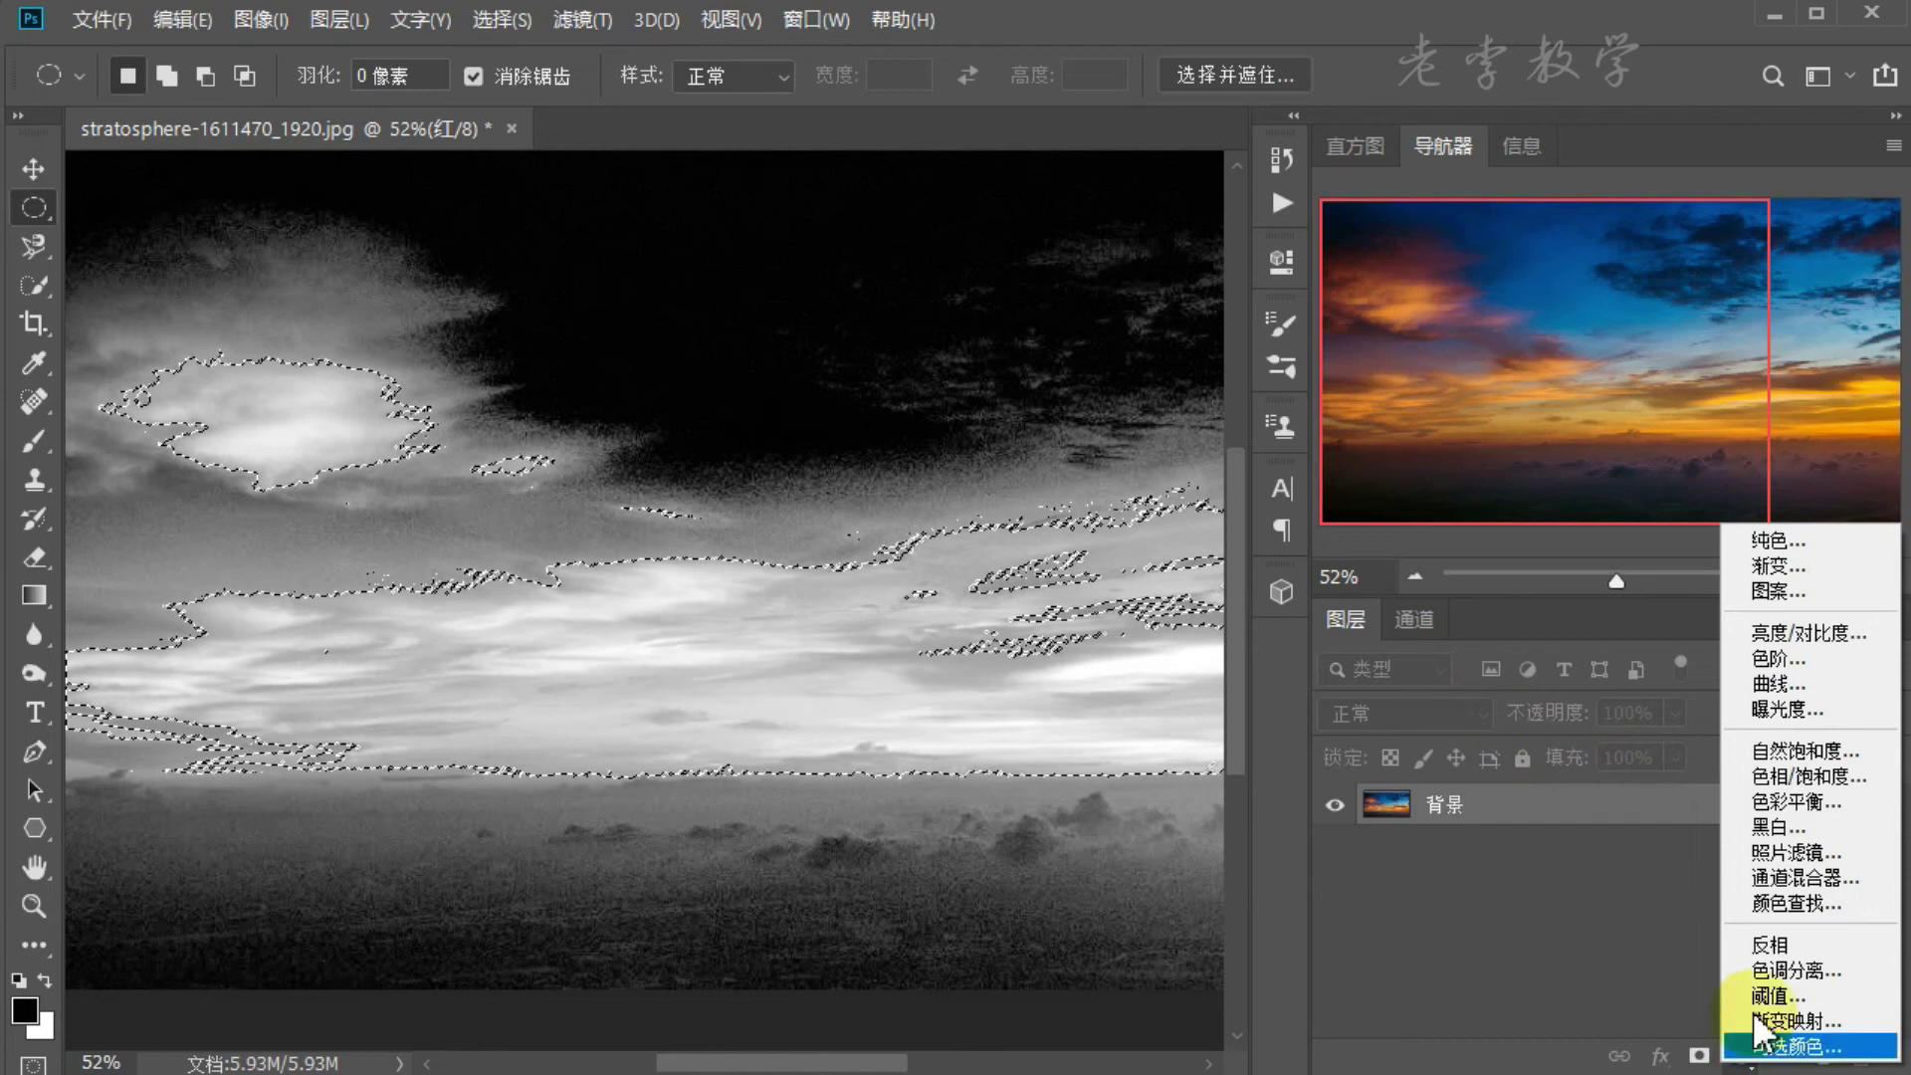
click(1779, 541)
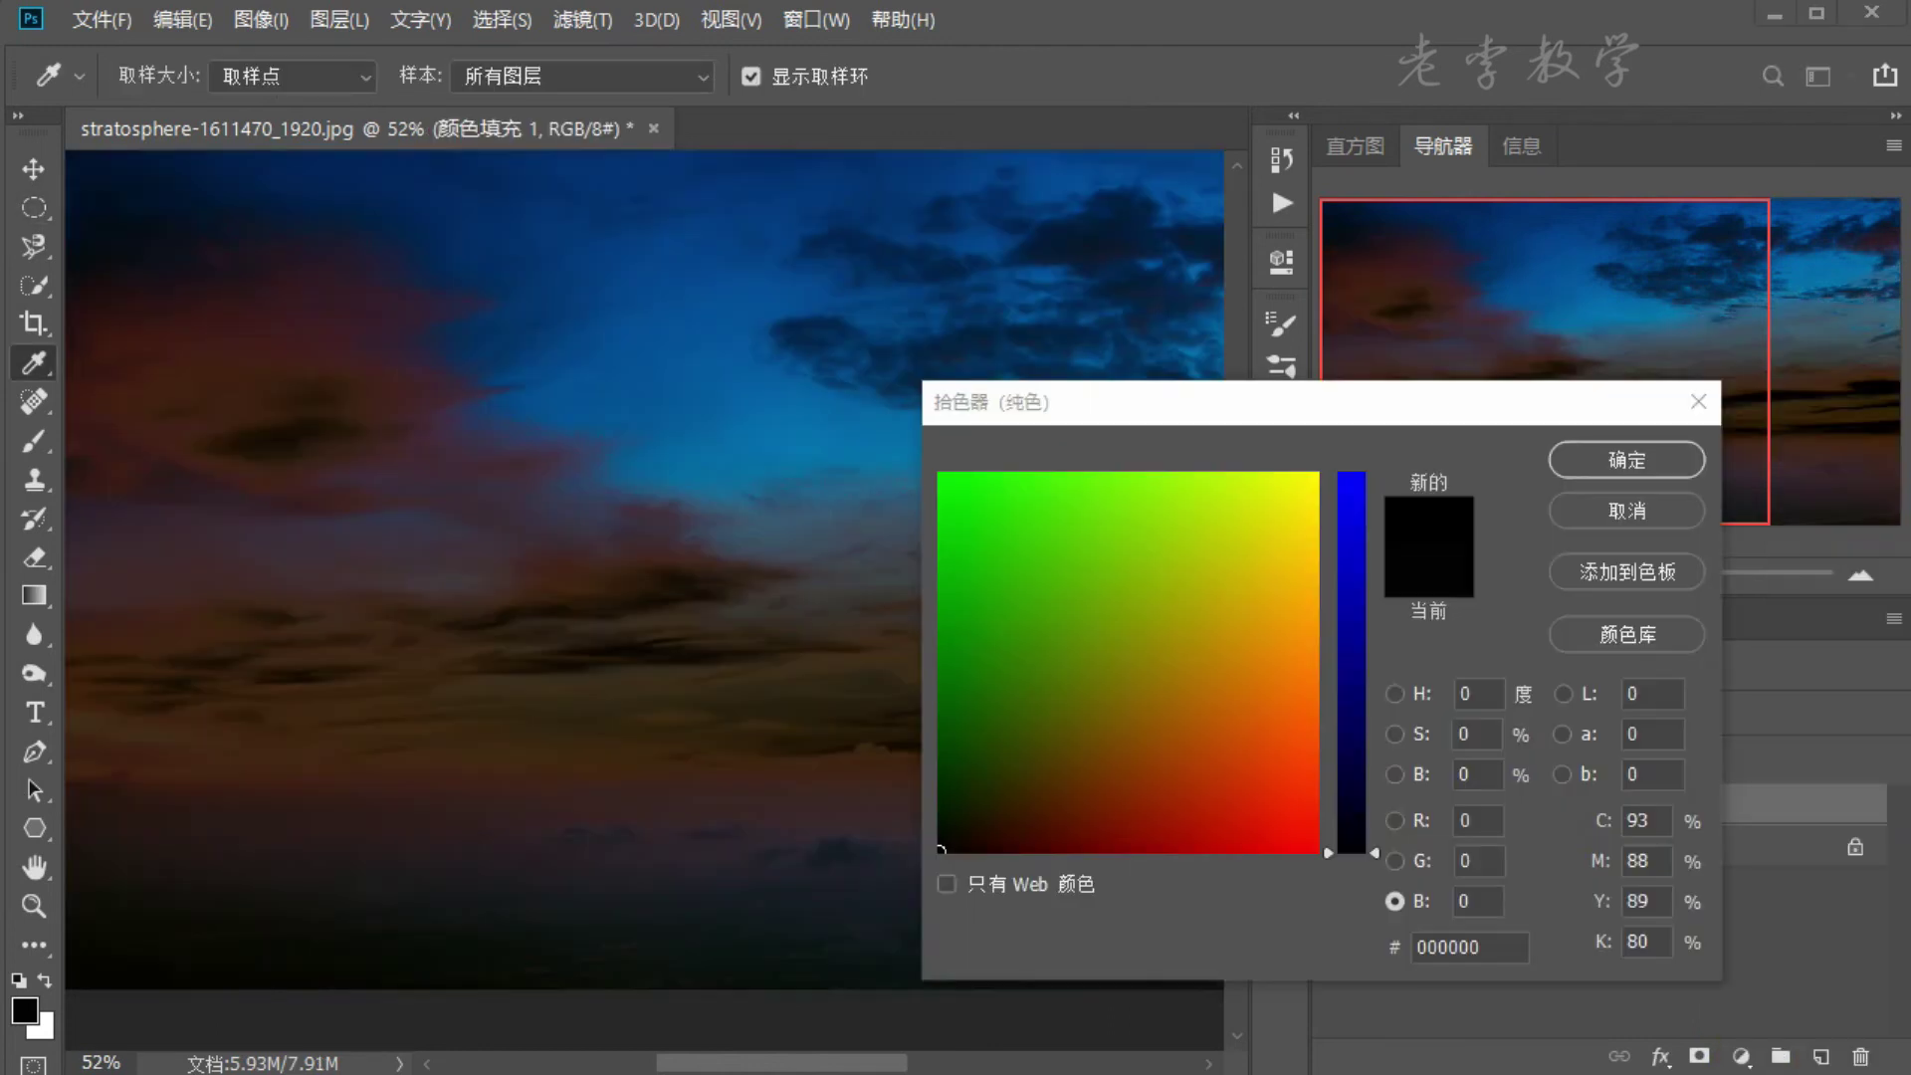
drag(1374, 798, 1514, 926)
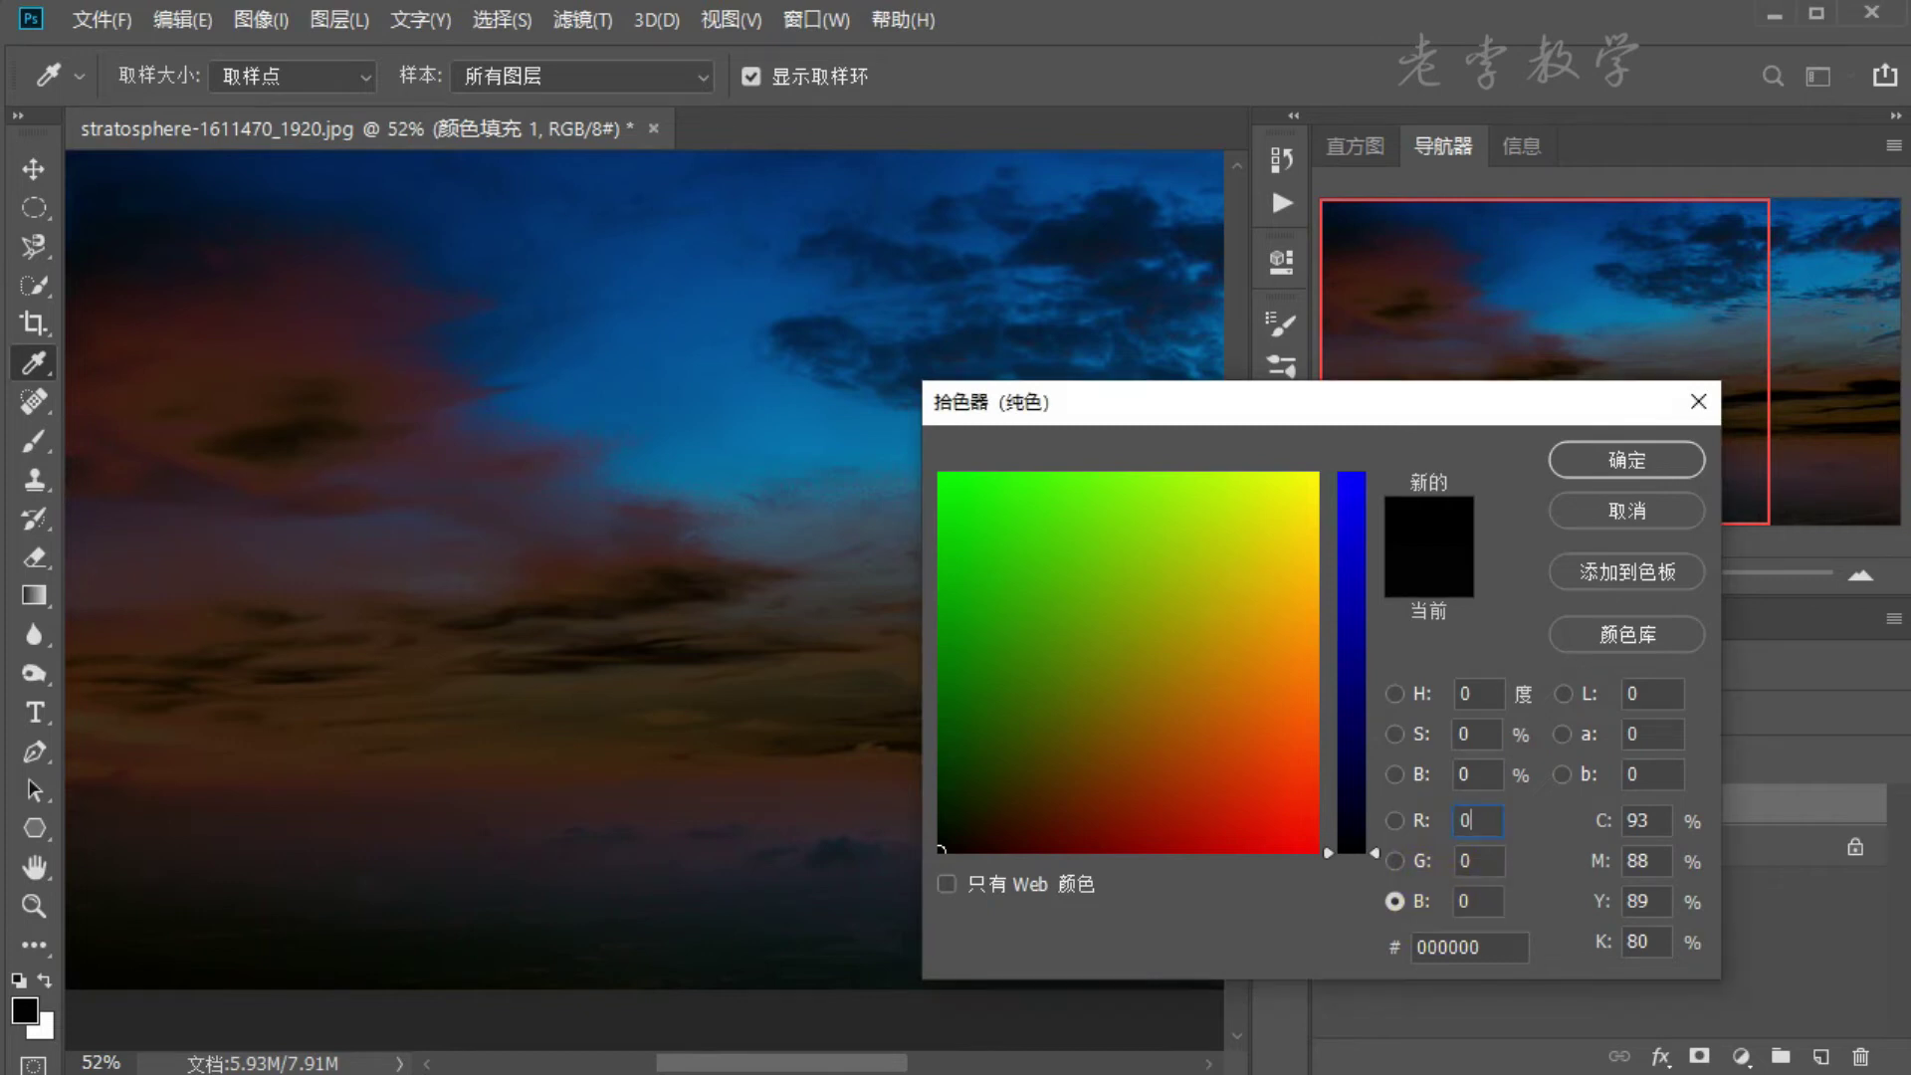
click(1481, 818)
text(255)
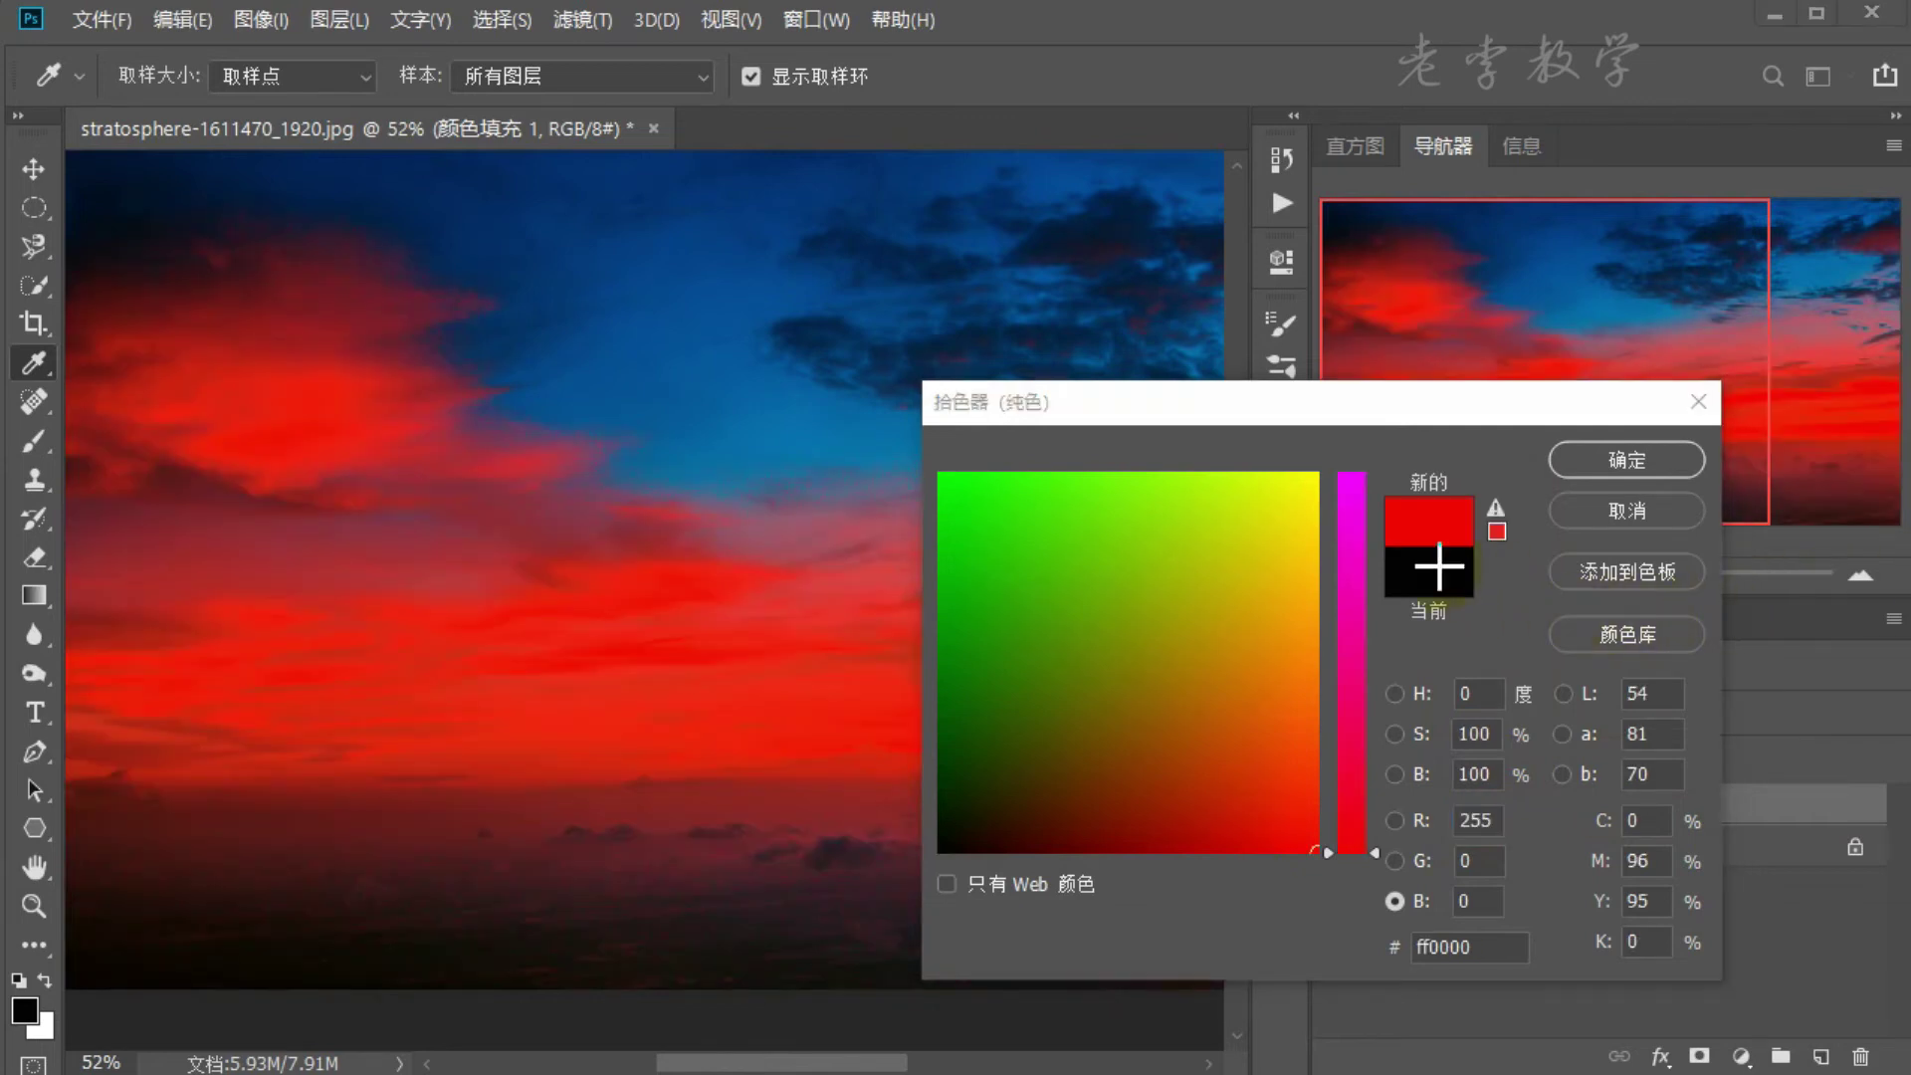
drag(1381, 462, 1485, 556)
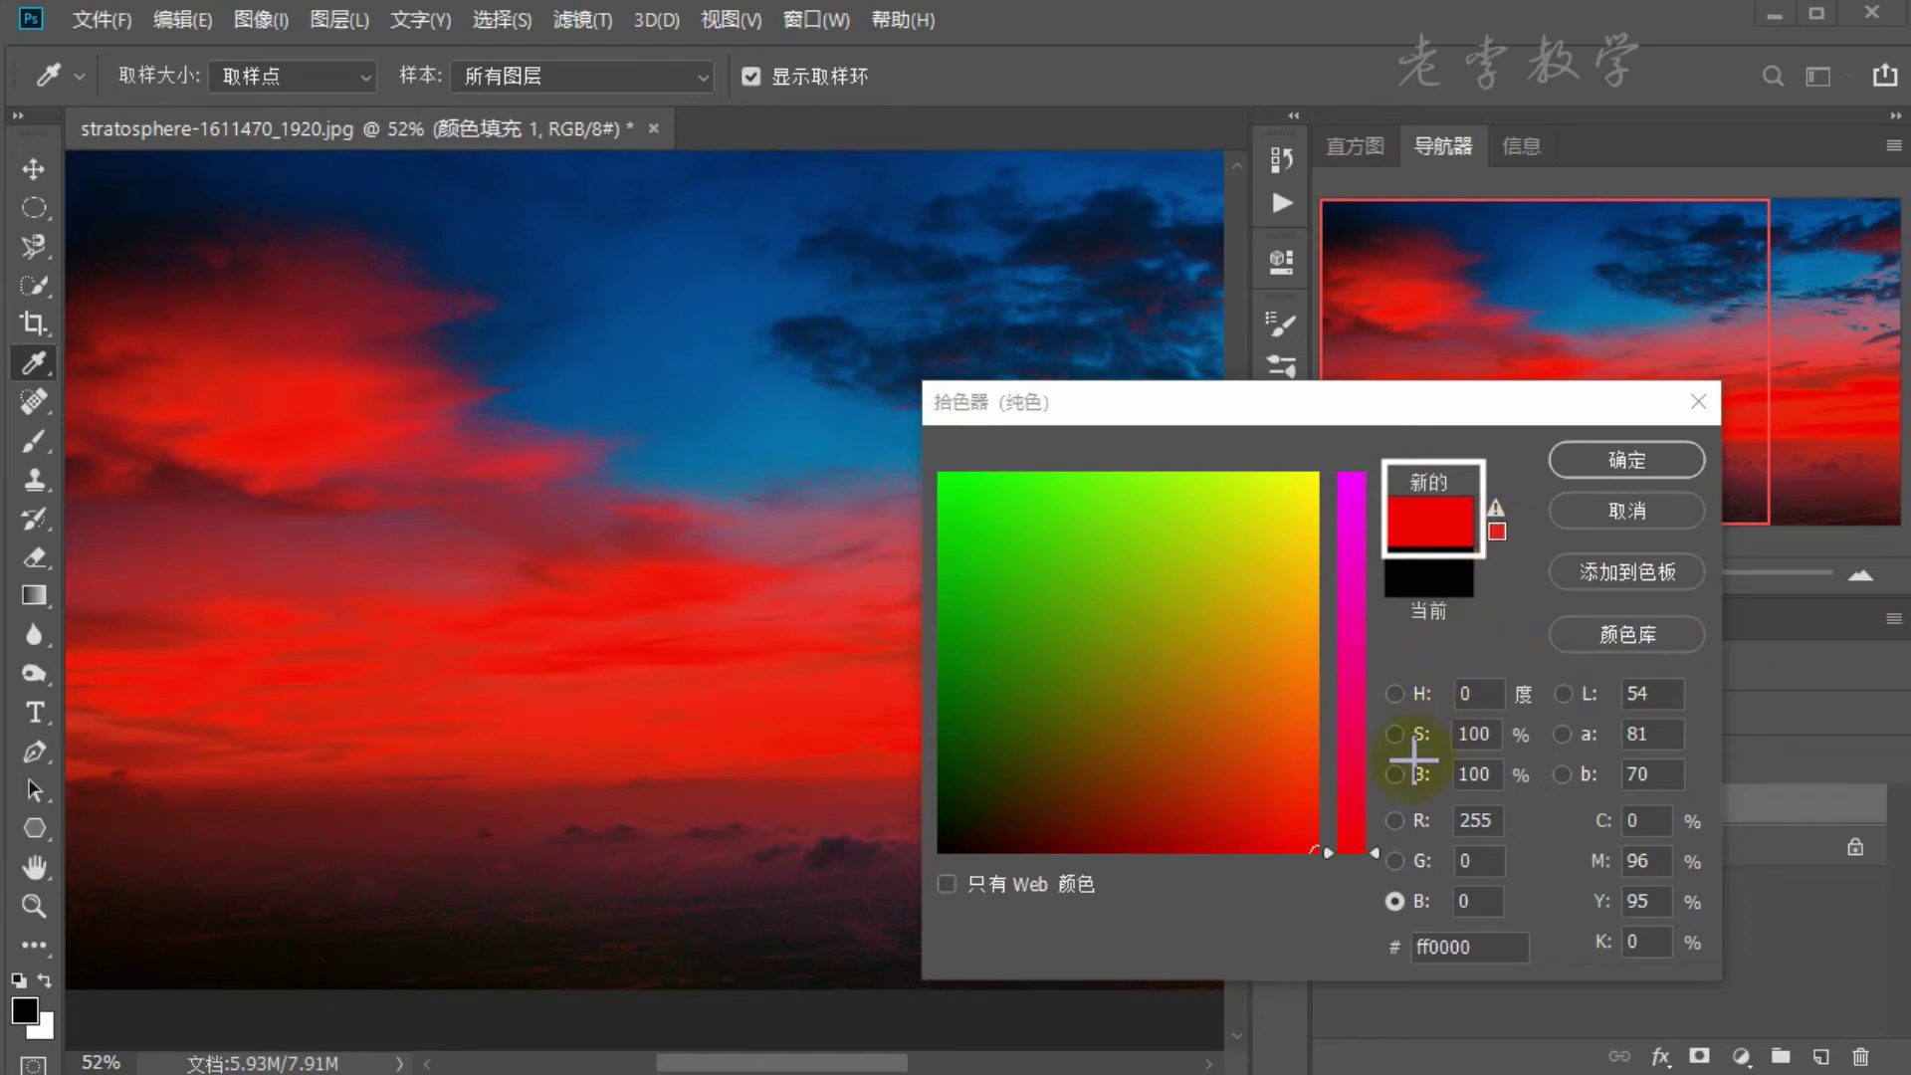
drag(1380, 797, 1528, 844)
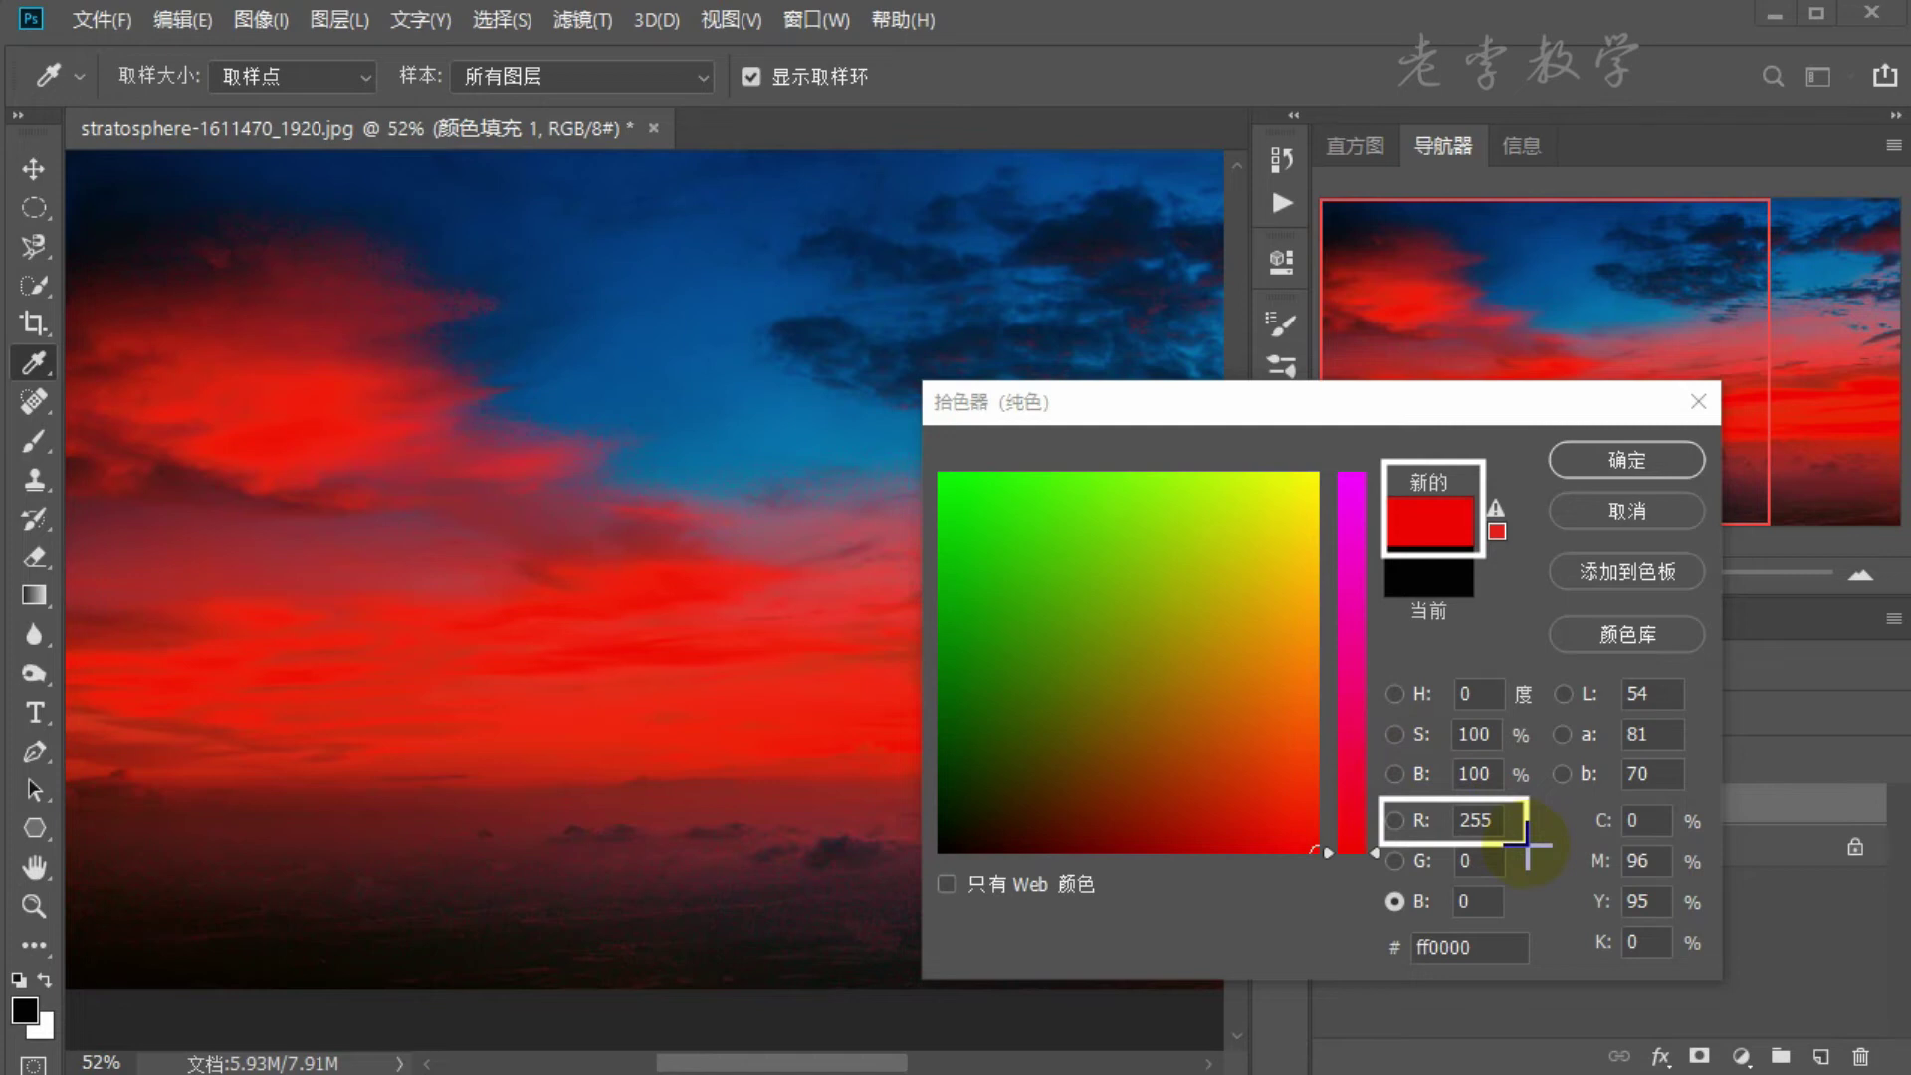
key(Escape)
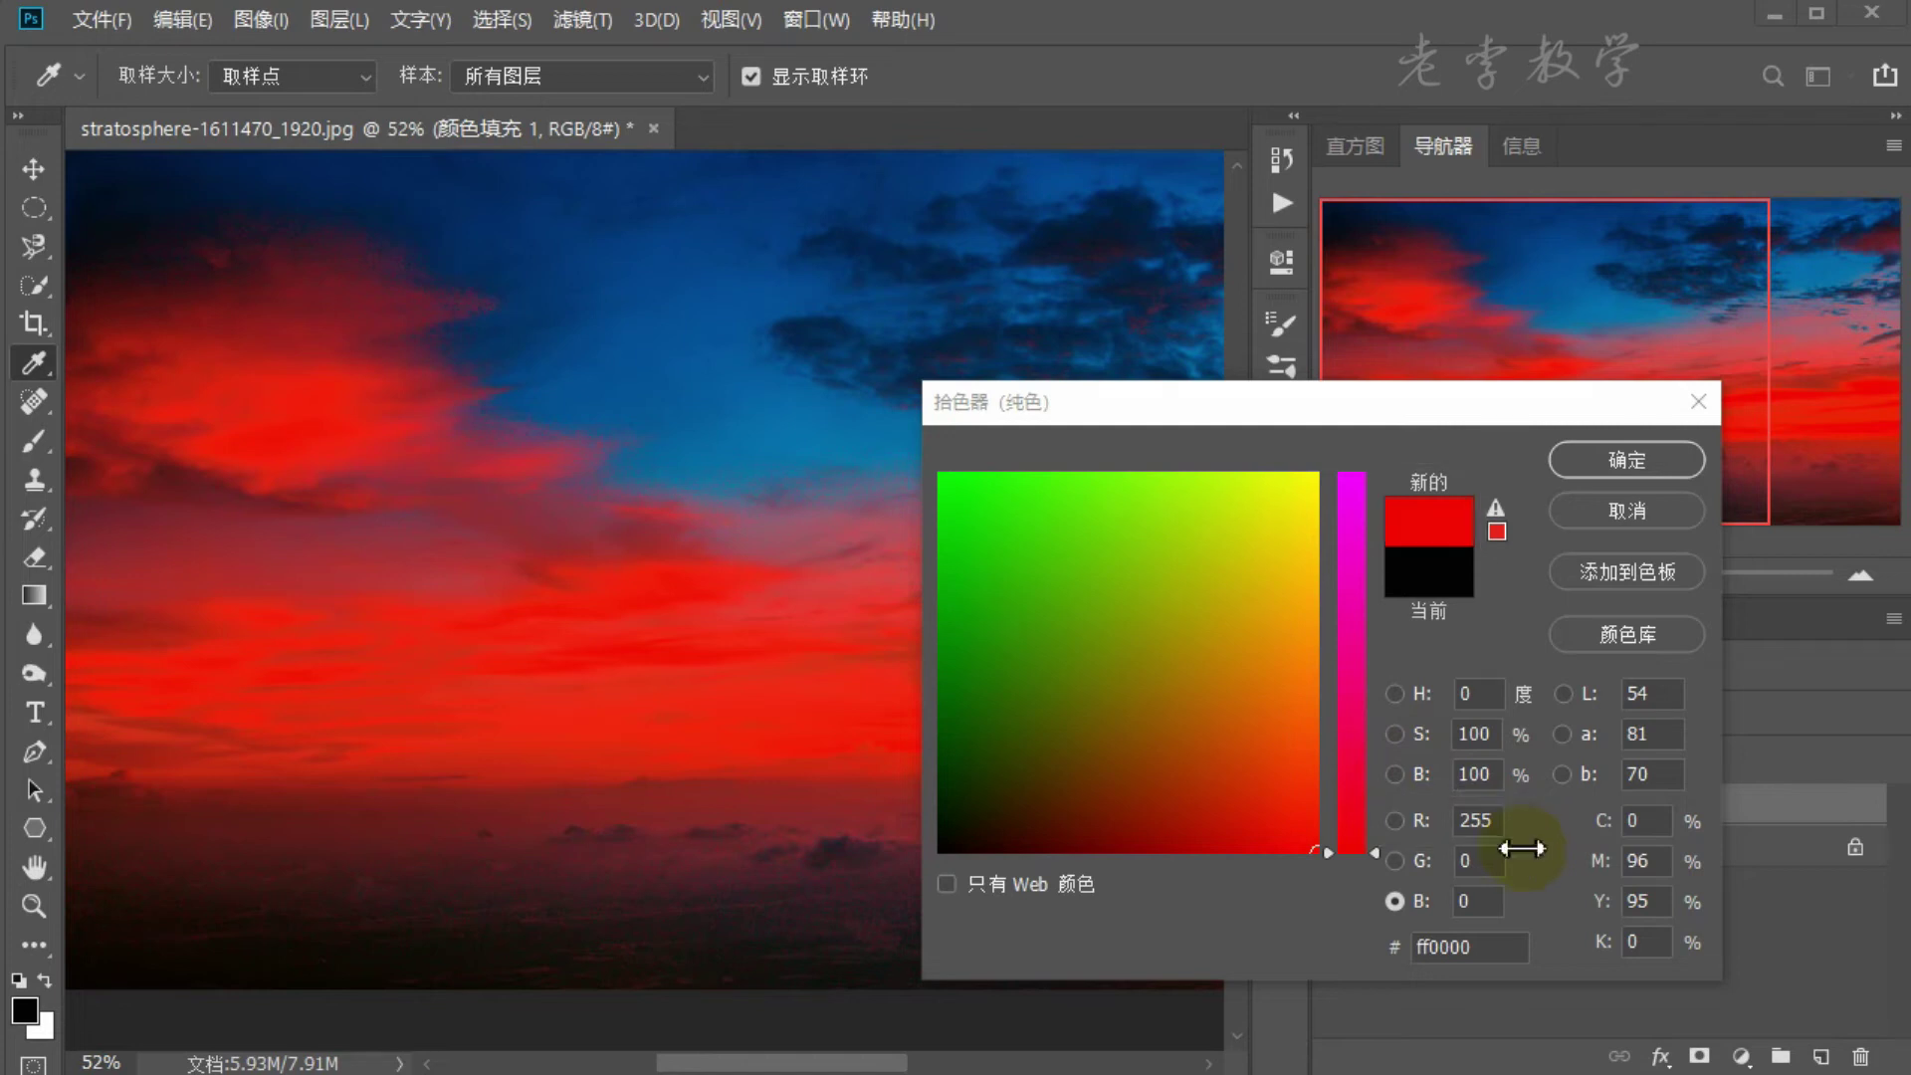
click(1627, 462)
click(1615, 468)
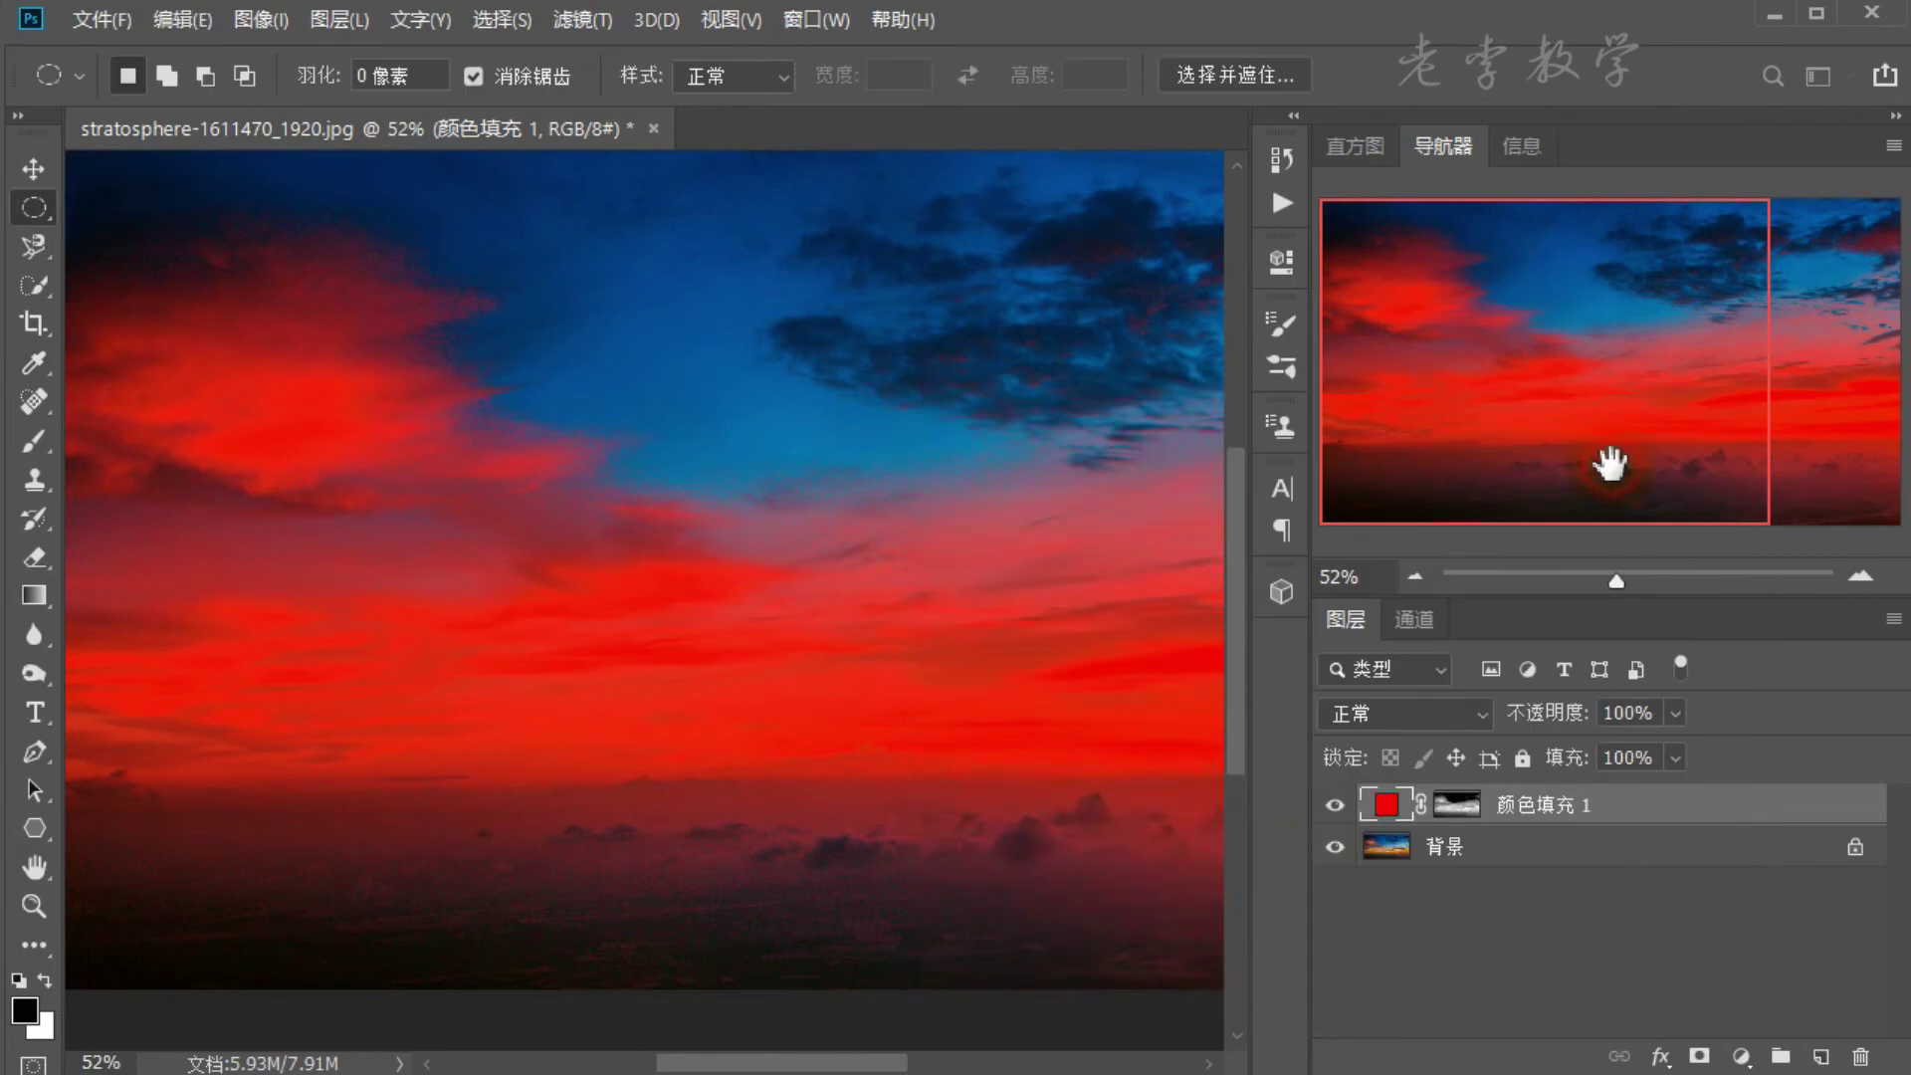
Step: Display the red channel alone, hide the red fill layer and return to the channel list
key(ctrl+3)
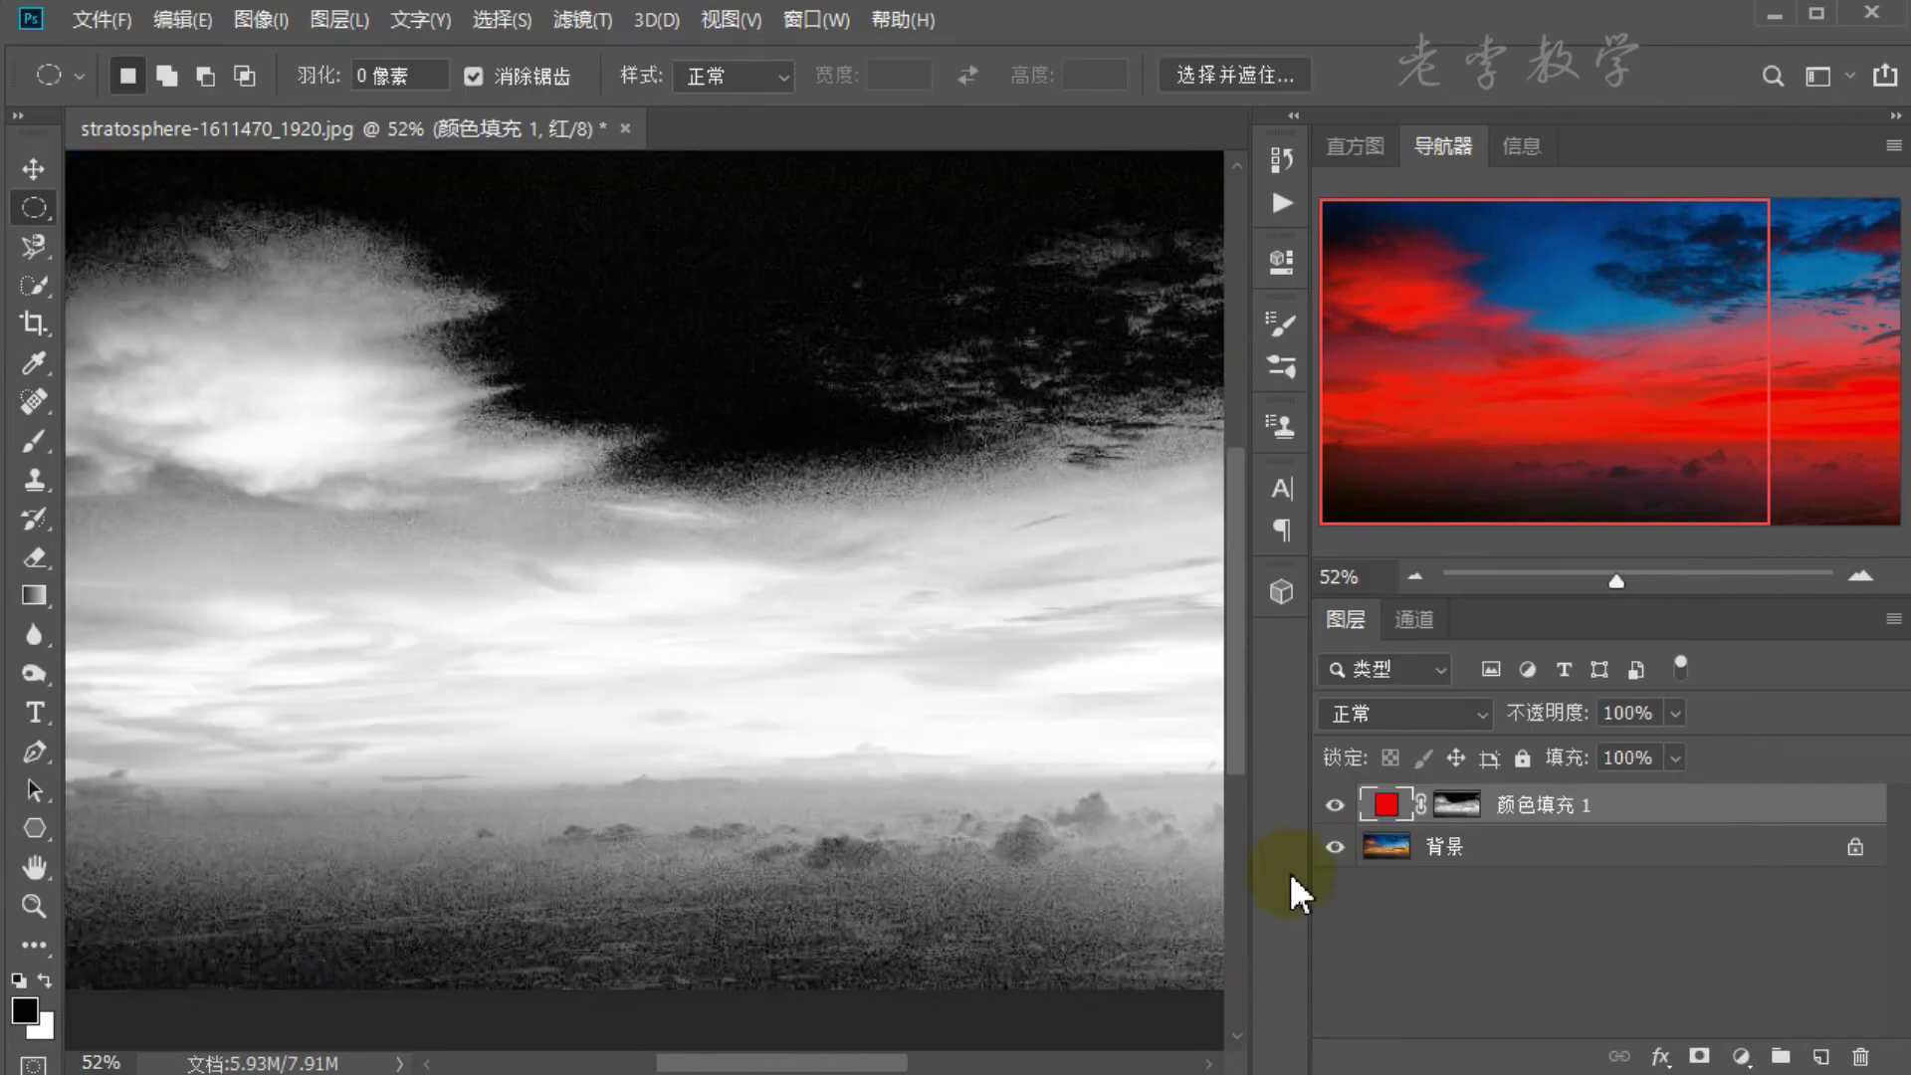
click(1335, 807)
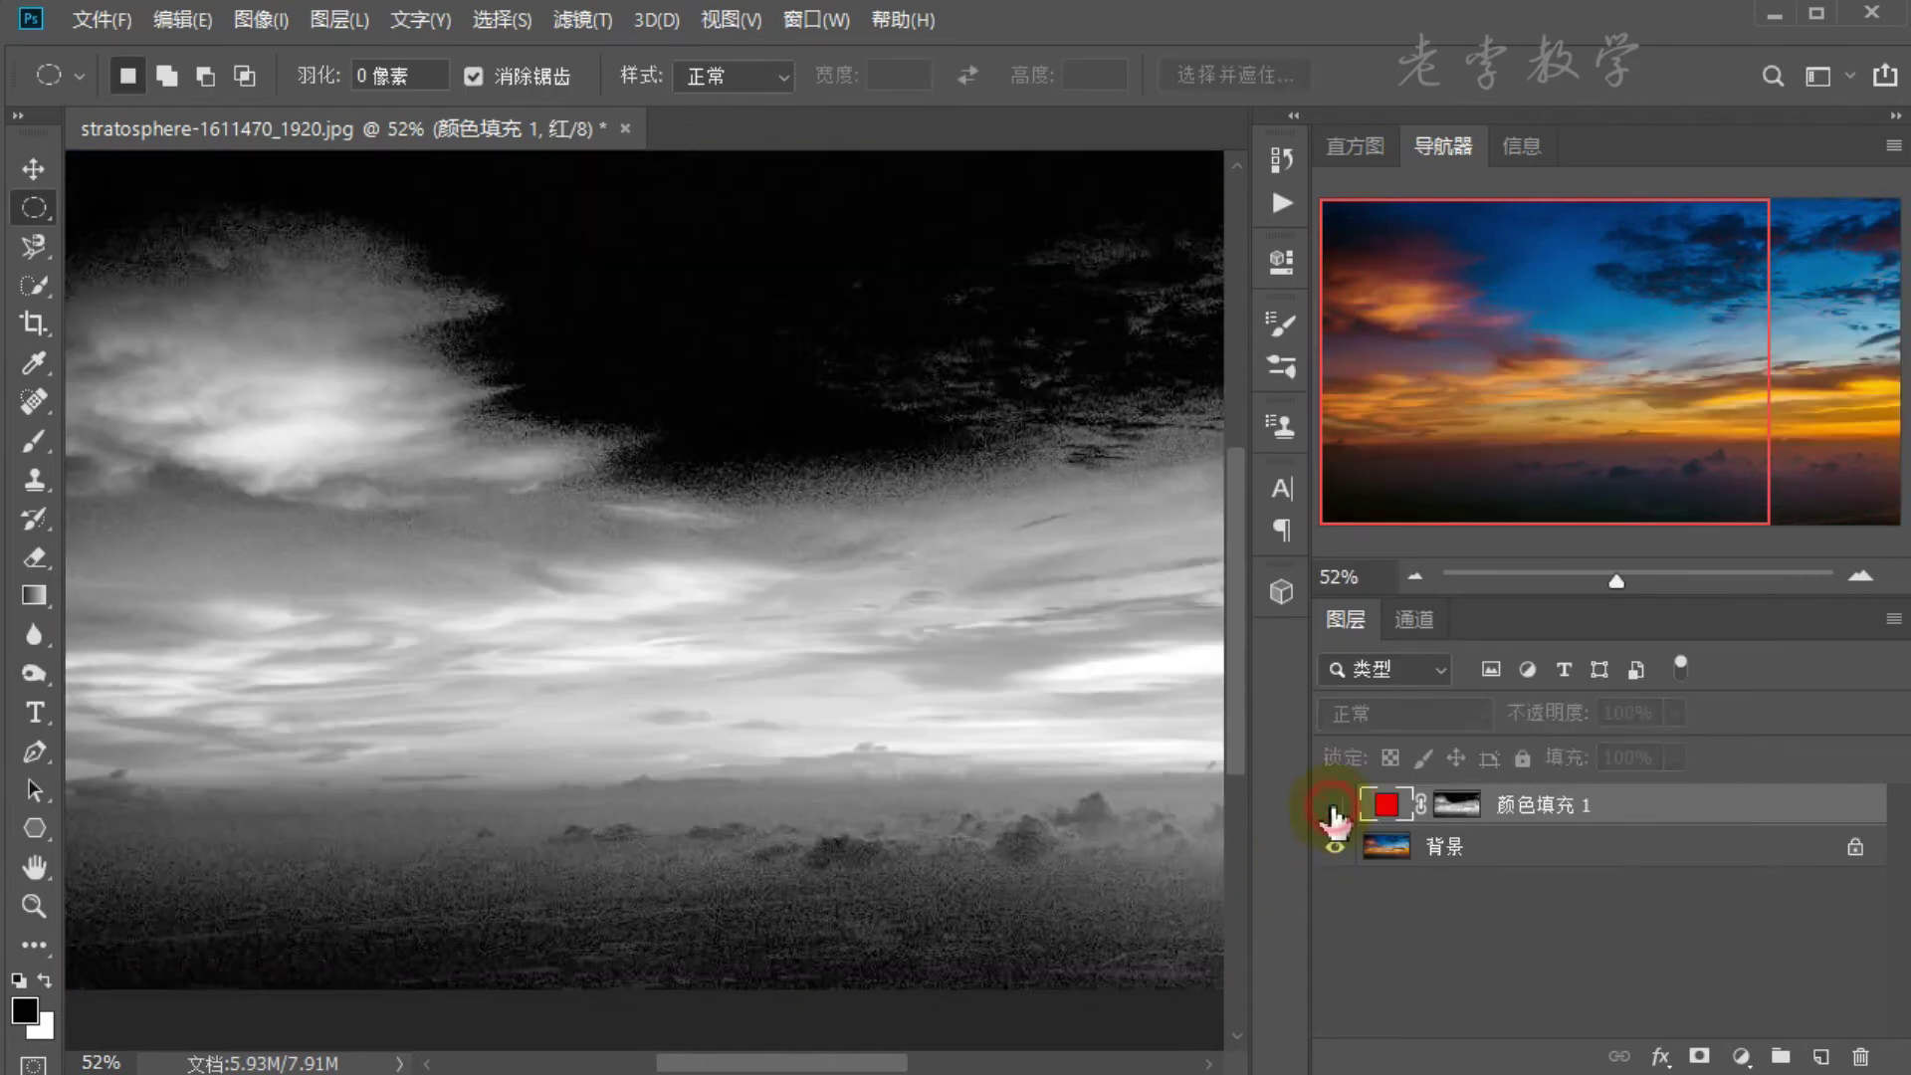
click(1415, 622)
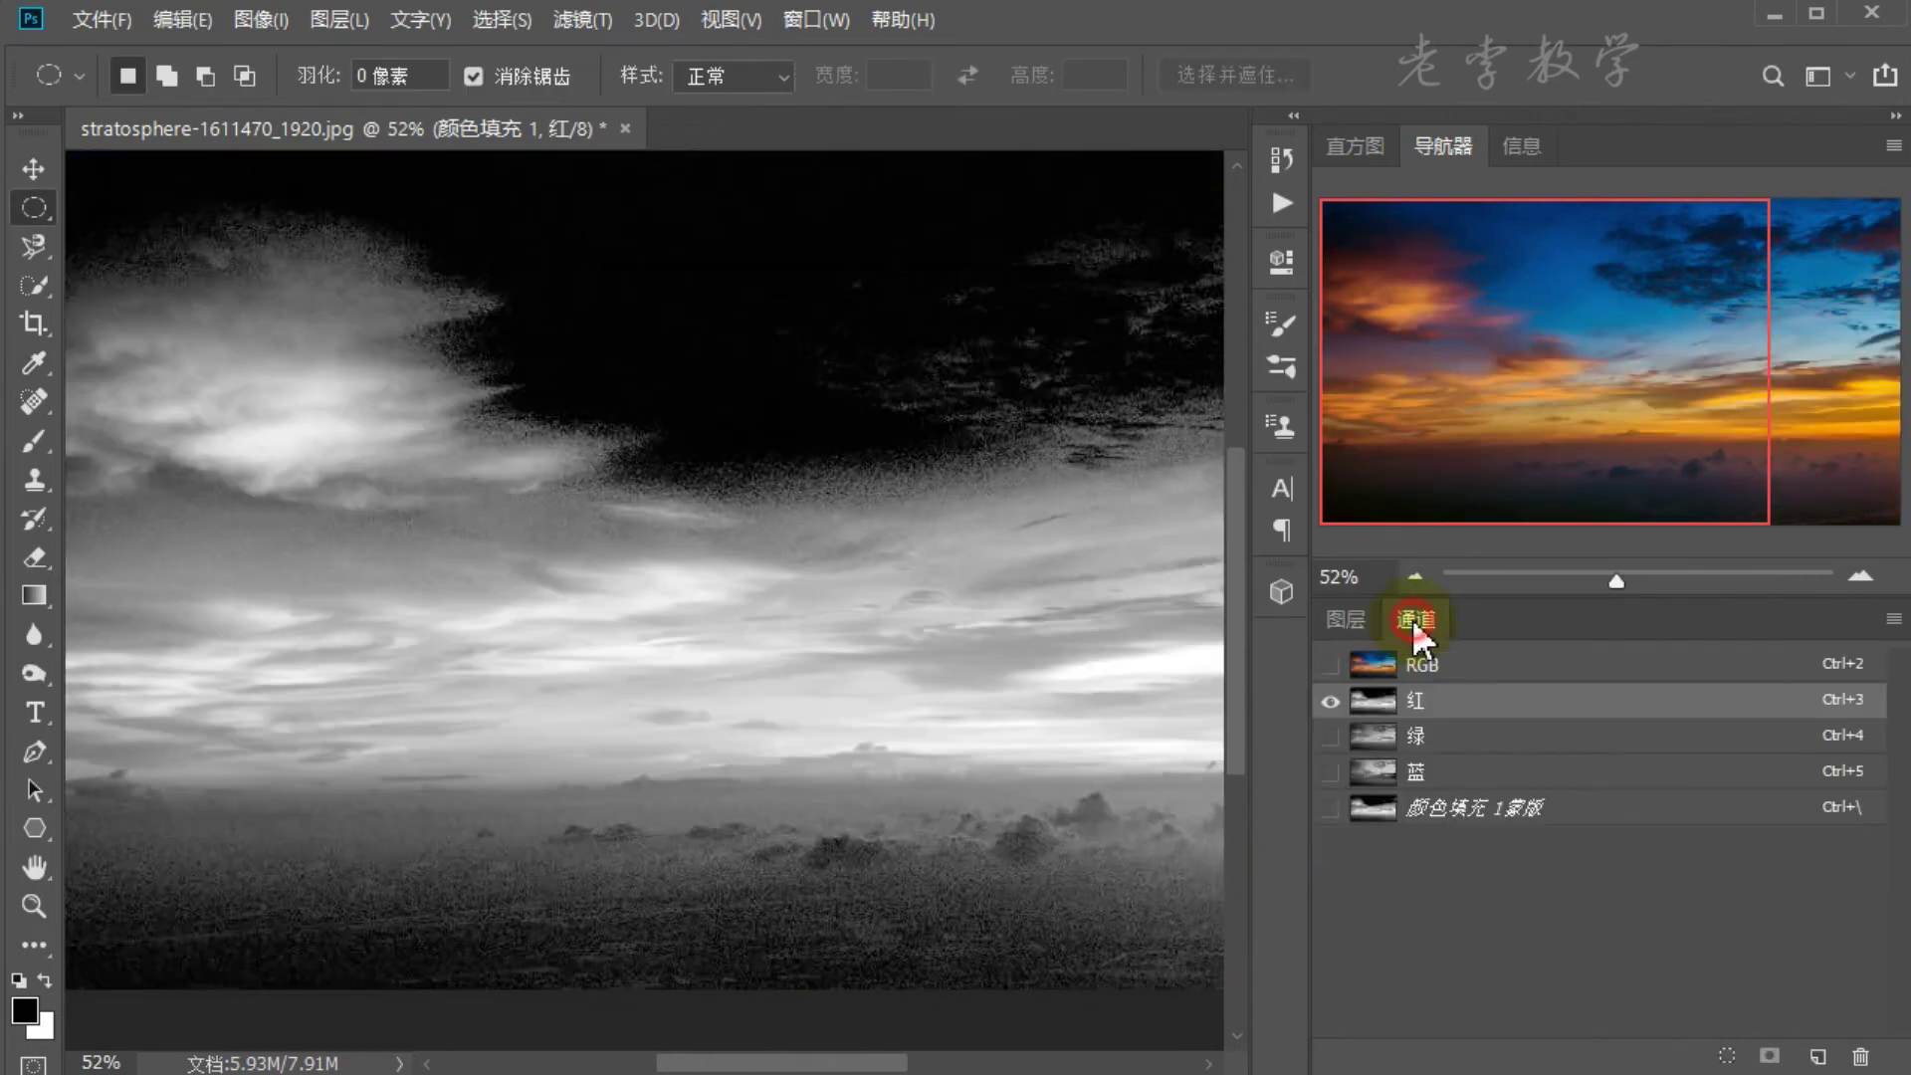
Step: Load the green channel as a selection and add a solid color fill layer from it with R 0, G 255 and B 0, then hide the fill
click(1439, 730)
ctrl+click(1353, 665)
click(1345, 619)
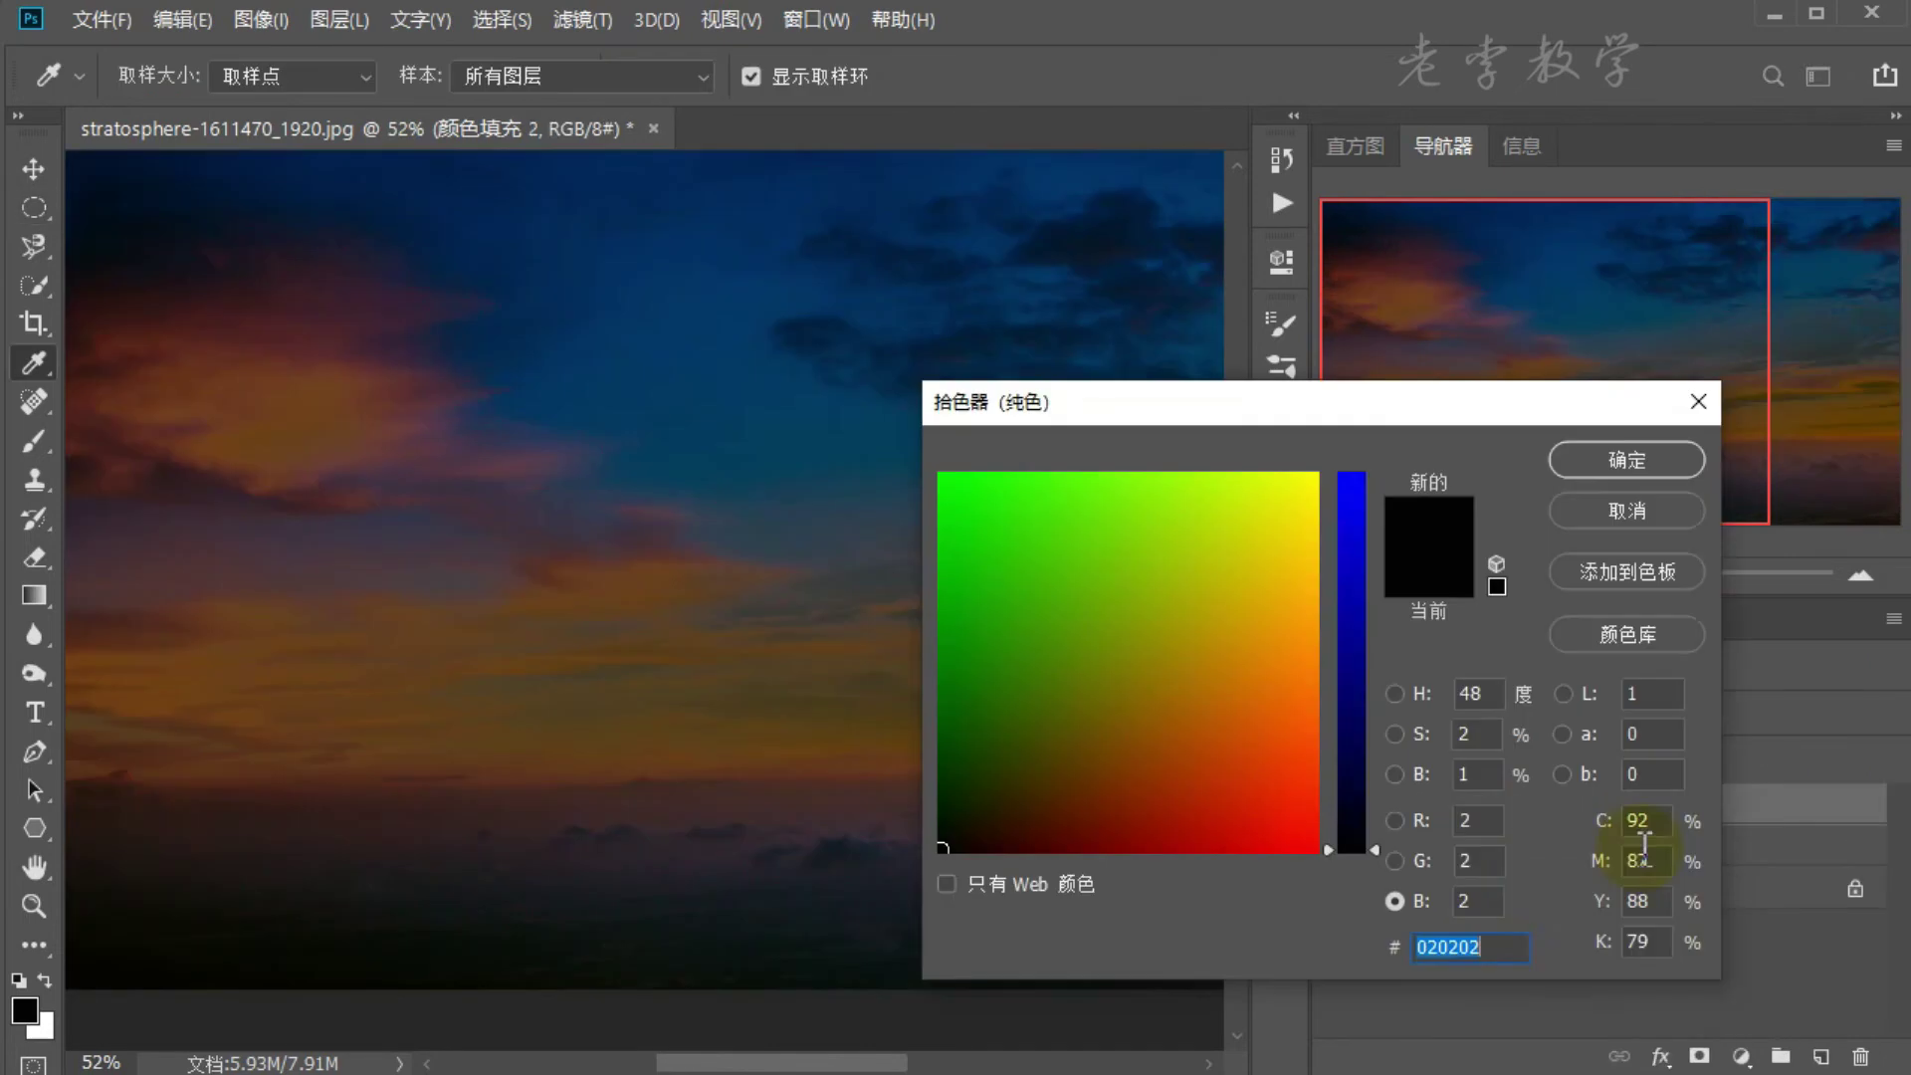
click(1478, 861)
text(255)
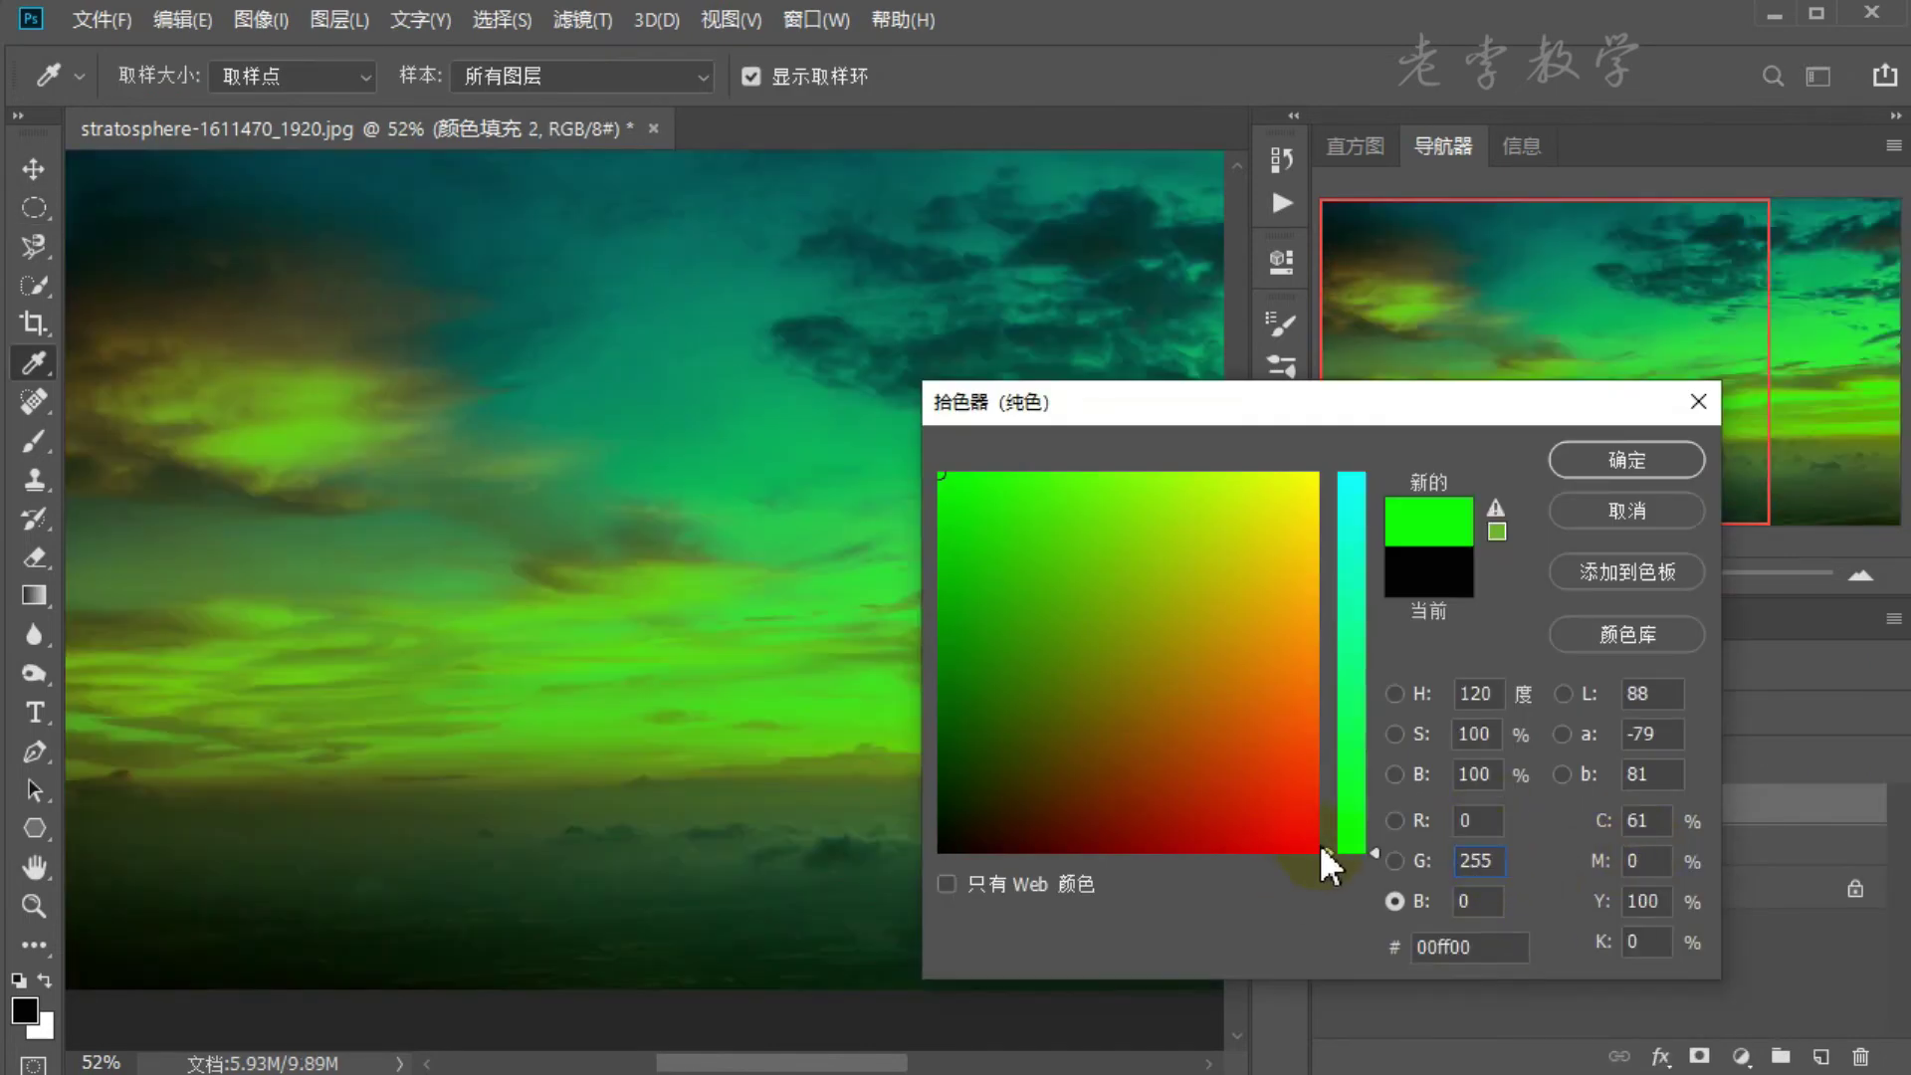
click(1592, 451)
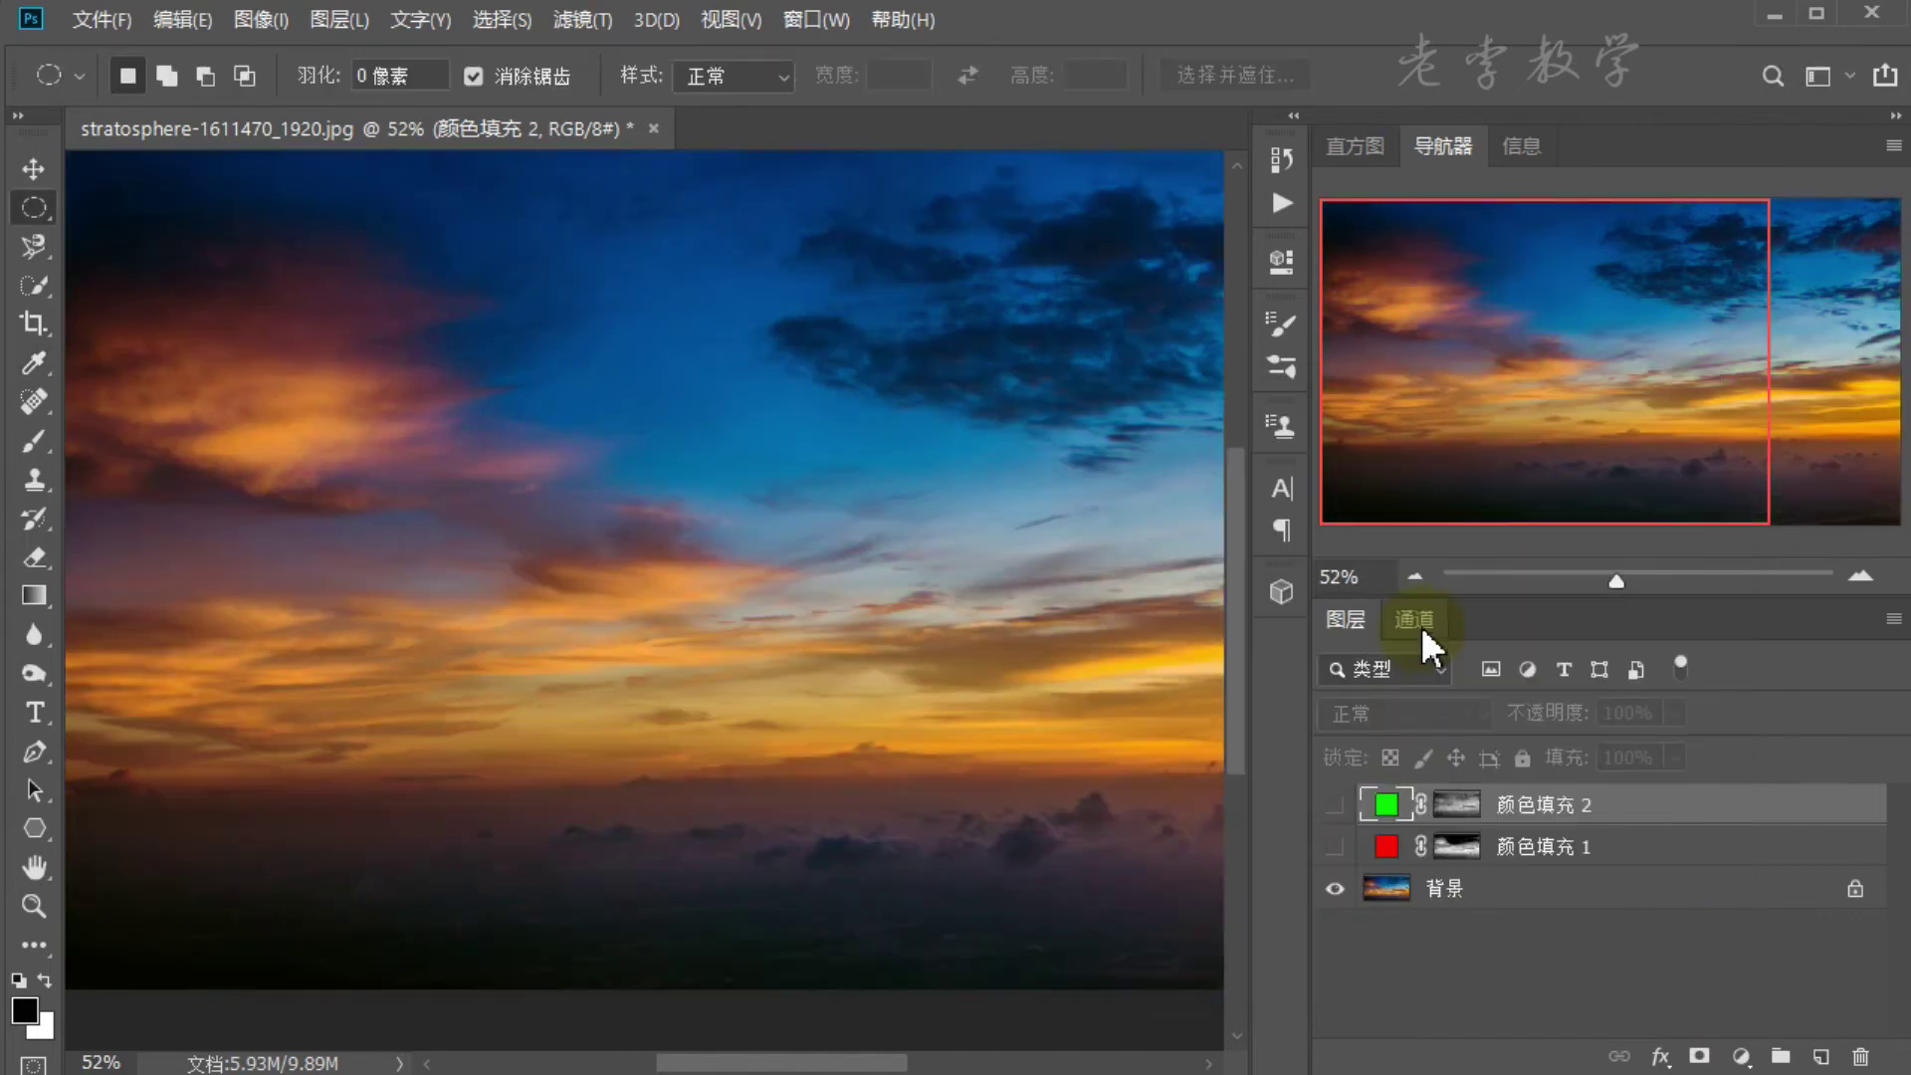
Step: Load the blue channel as a selection and add a solid color fill layer from it with B set to 255 and R and G at 0
click(1420, 619)
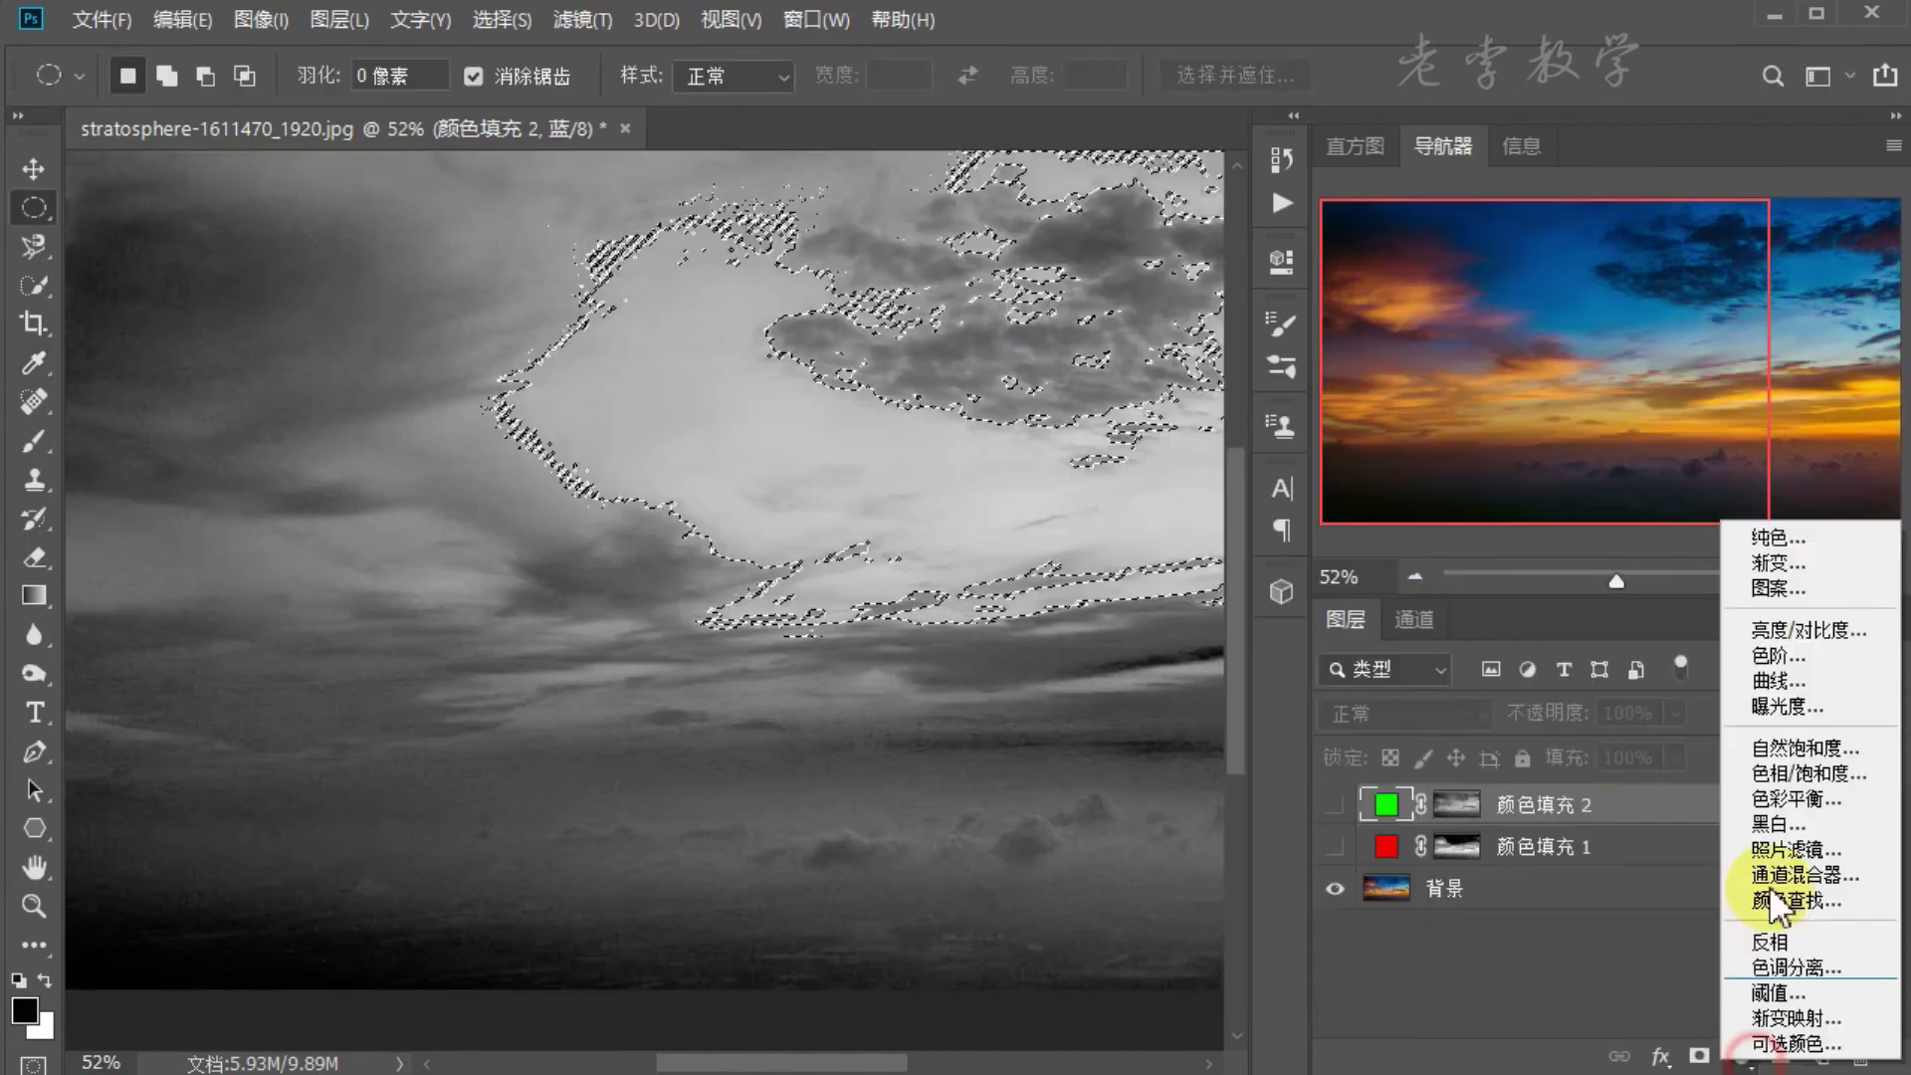
click(1807, 543)
text(255)
click(1640, 458)
mouse_move(1368, 903)
mouse_down()
mouse_move(1603, 904)
mouse_move(1631, 778)
mouse_up()
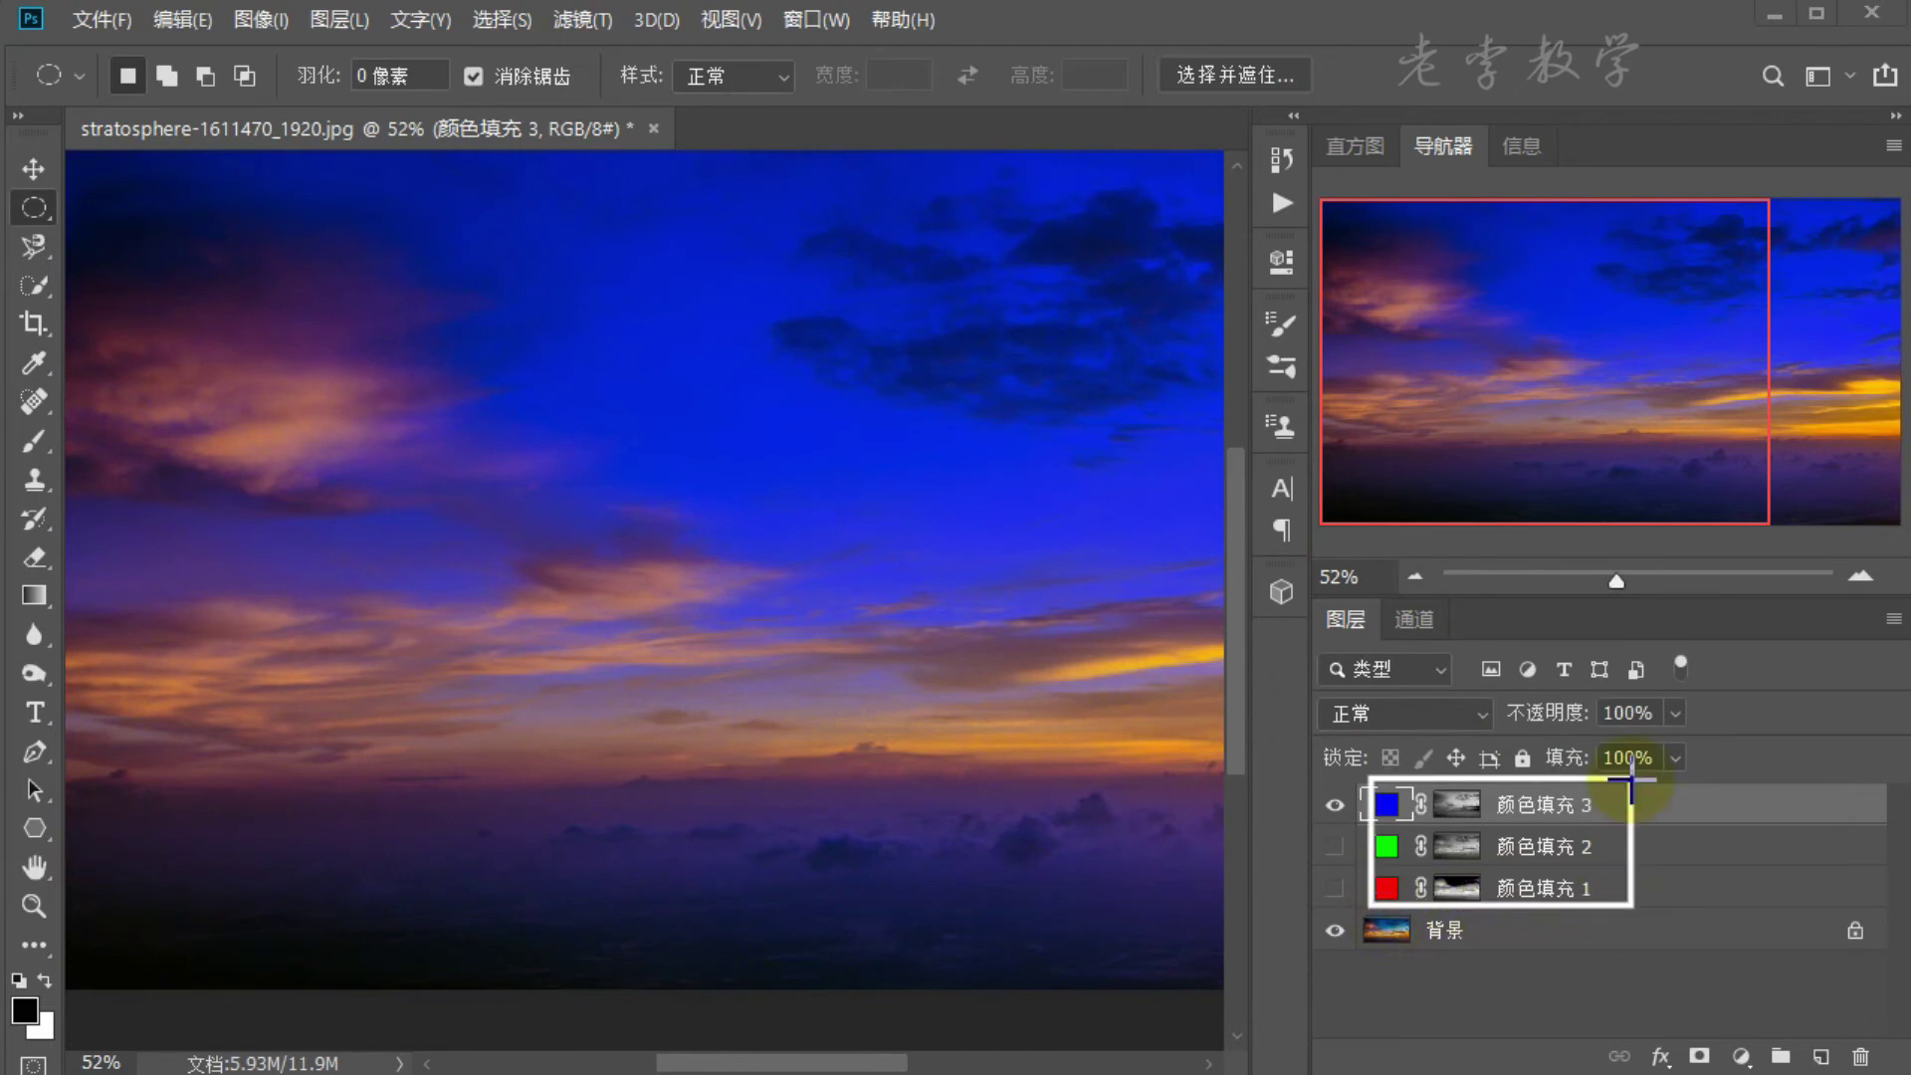
key(Escape)
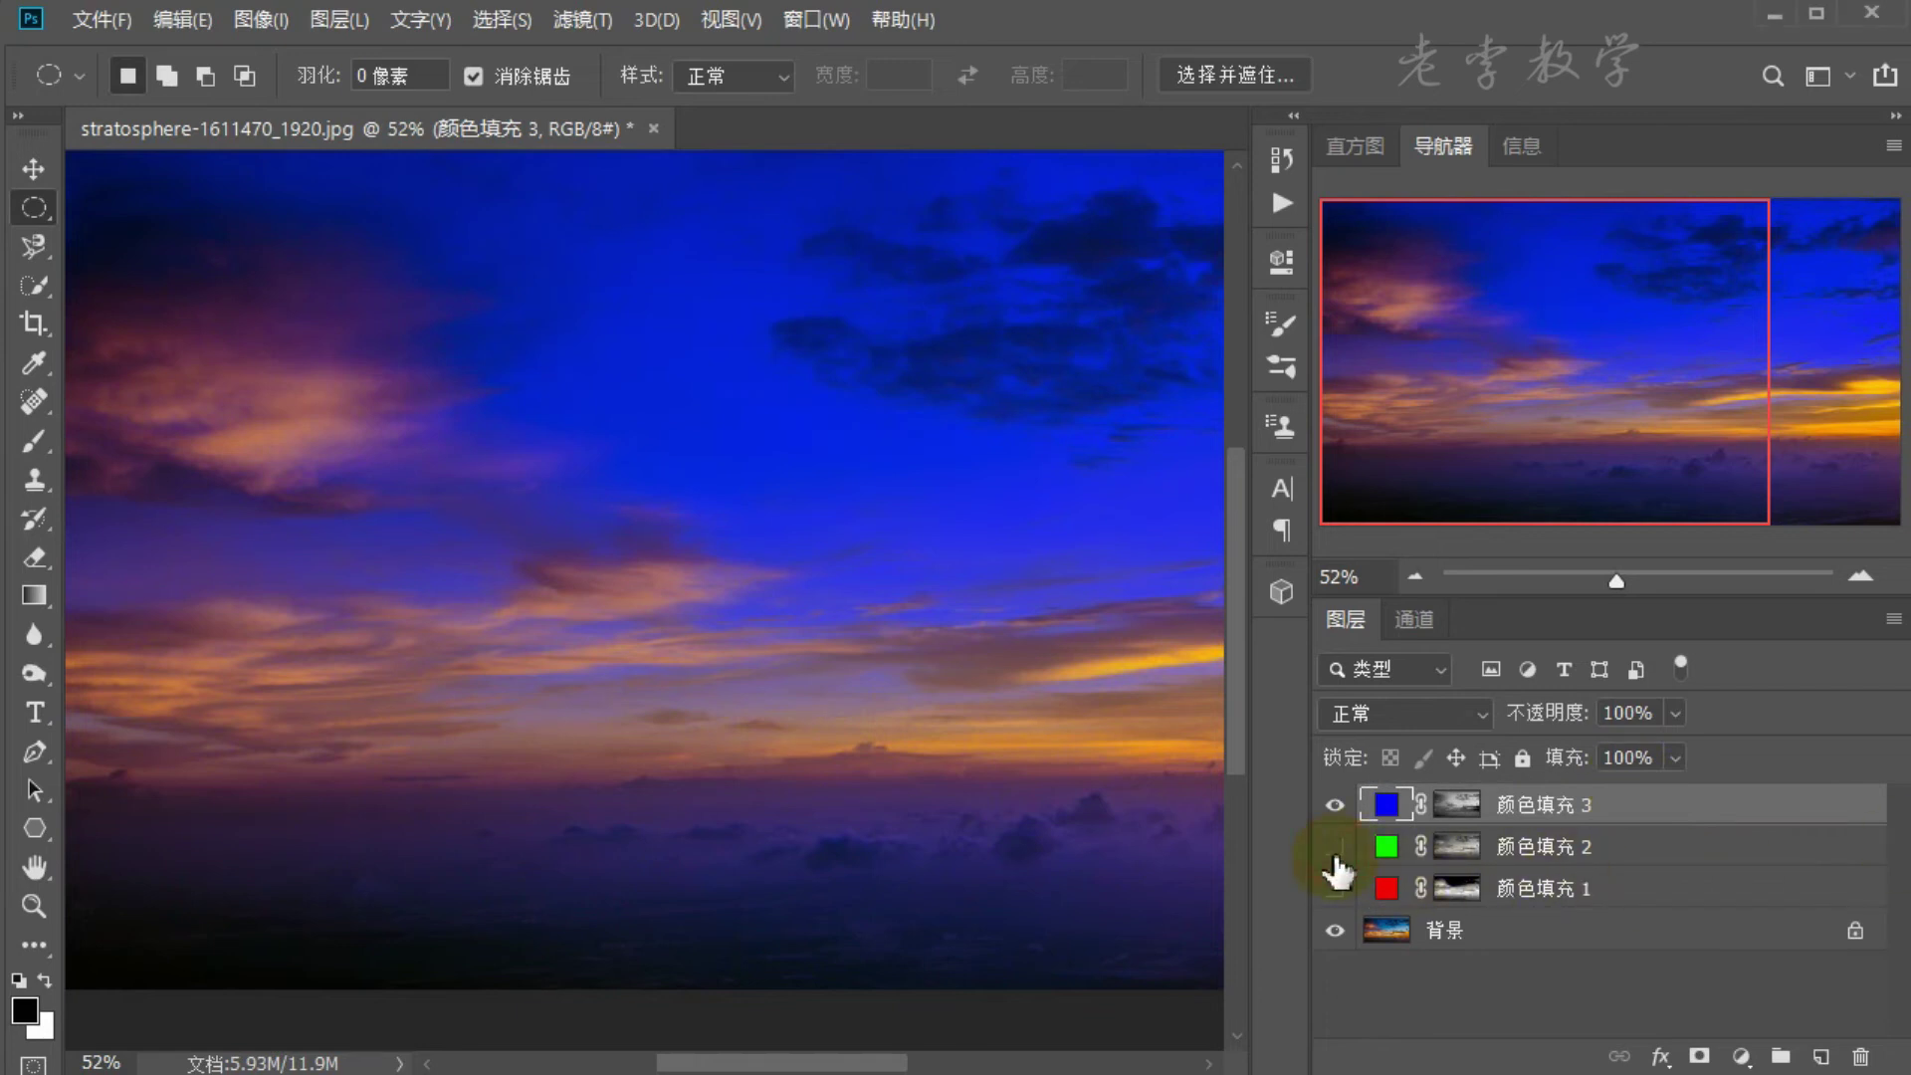
Step: Show all three color fills without the background photo, then hide the fills and toggle the photo on and off to compare, leaving everything hidden
drag(1333, 848, 1317, 896)
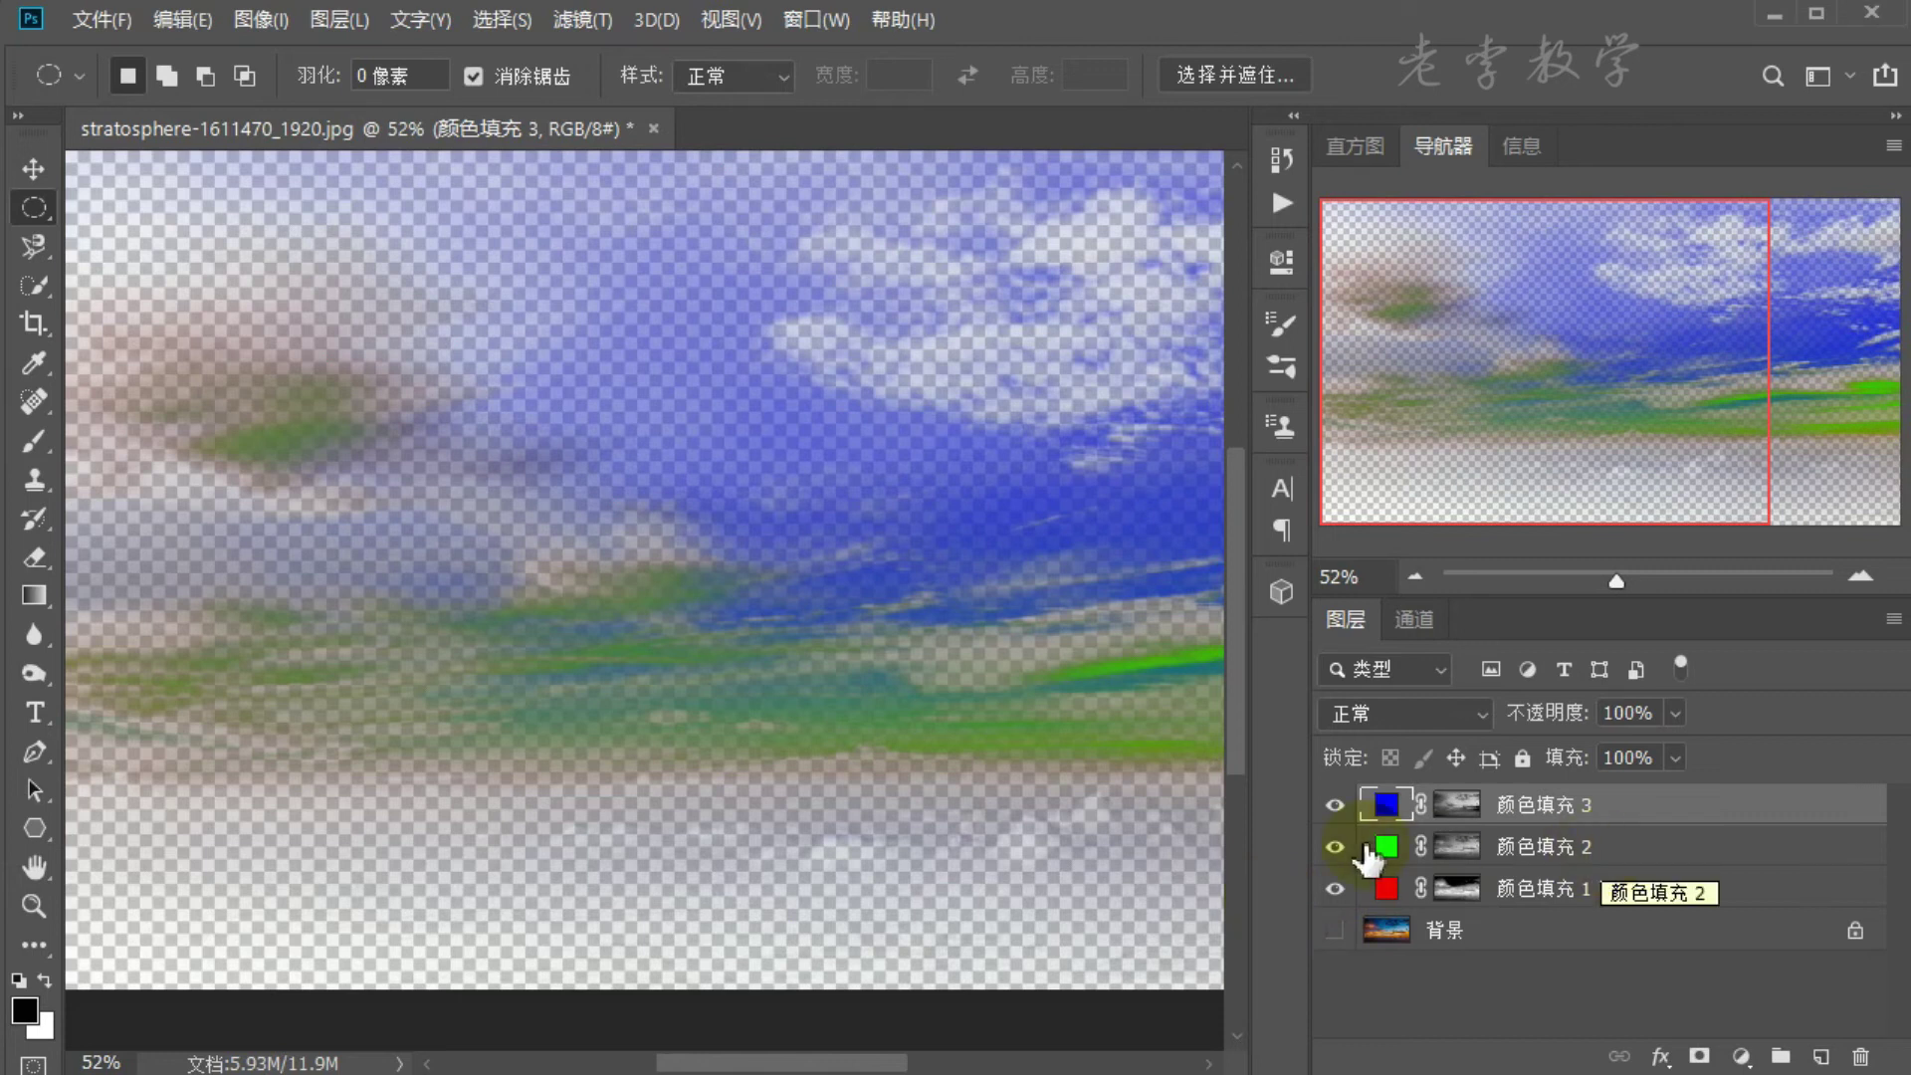
click(1334, 804)
click(1334, 848)
click(1335, 889)
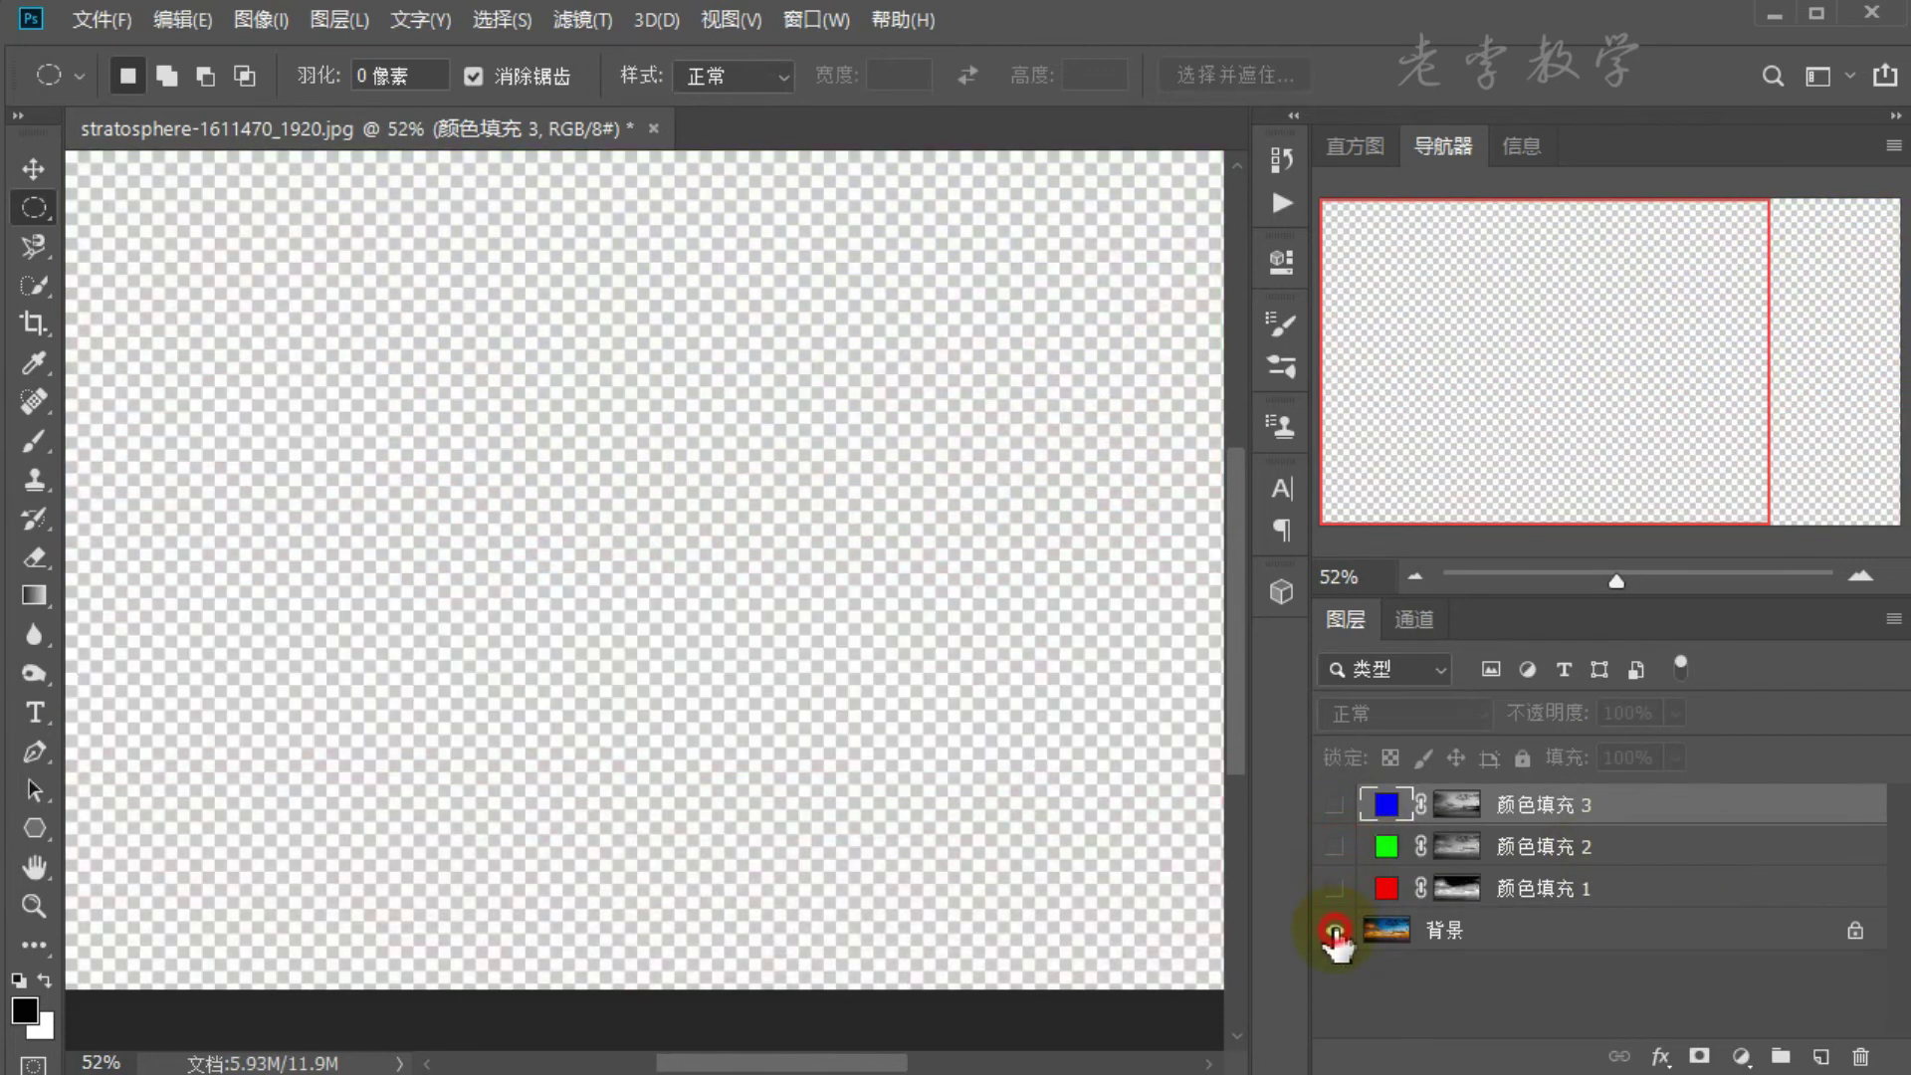
click(1334, 932)
click(1335, 931)
Step: Show the red, green and blue fill layers one after another, keeping the background photo hidden
click(1335, 889)
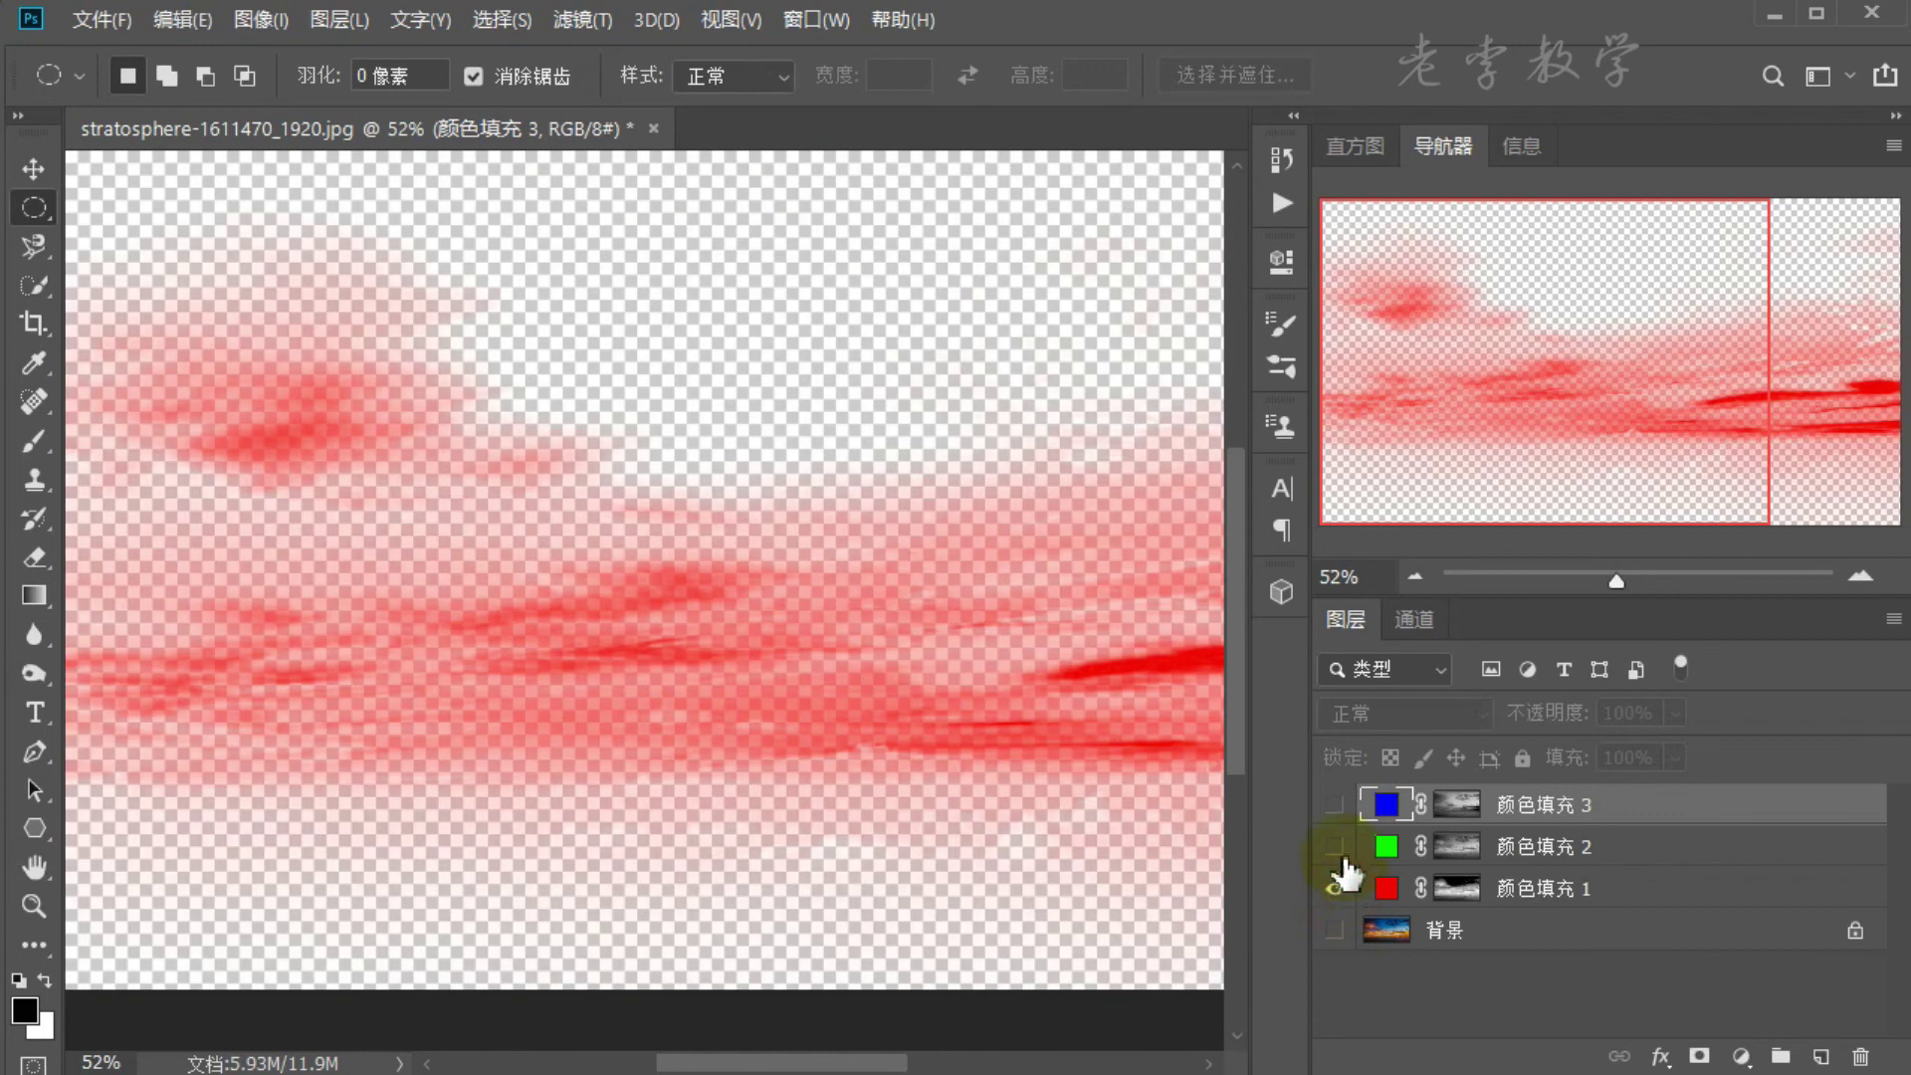
click(1335, 848)
click(1335, 805)
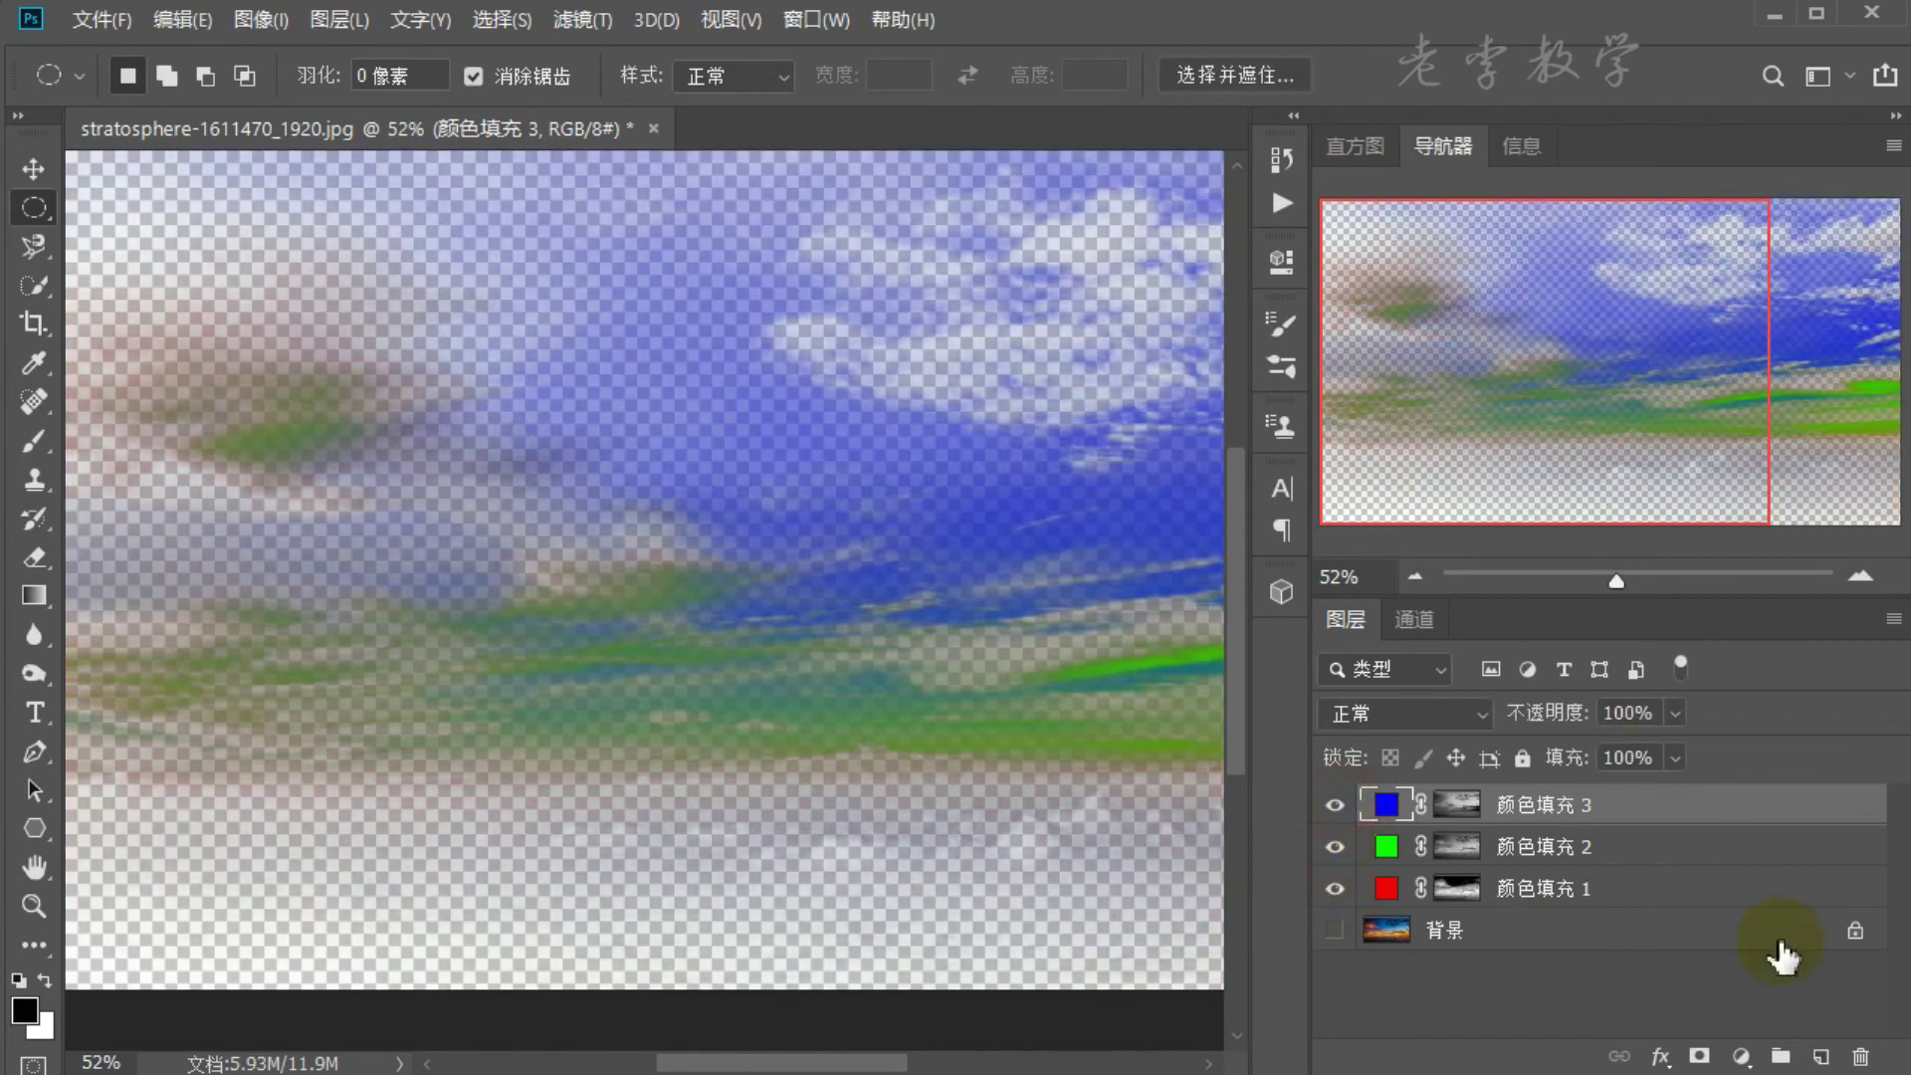
Step: Select the three color fill layers together and set their blend mode to Screen (滤色)
key(ctrl+alt+a)
click(1480, 706)
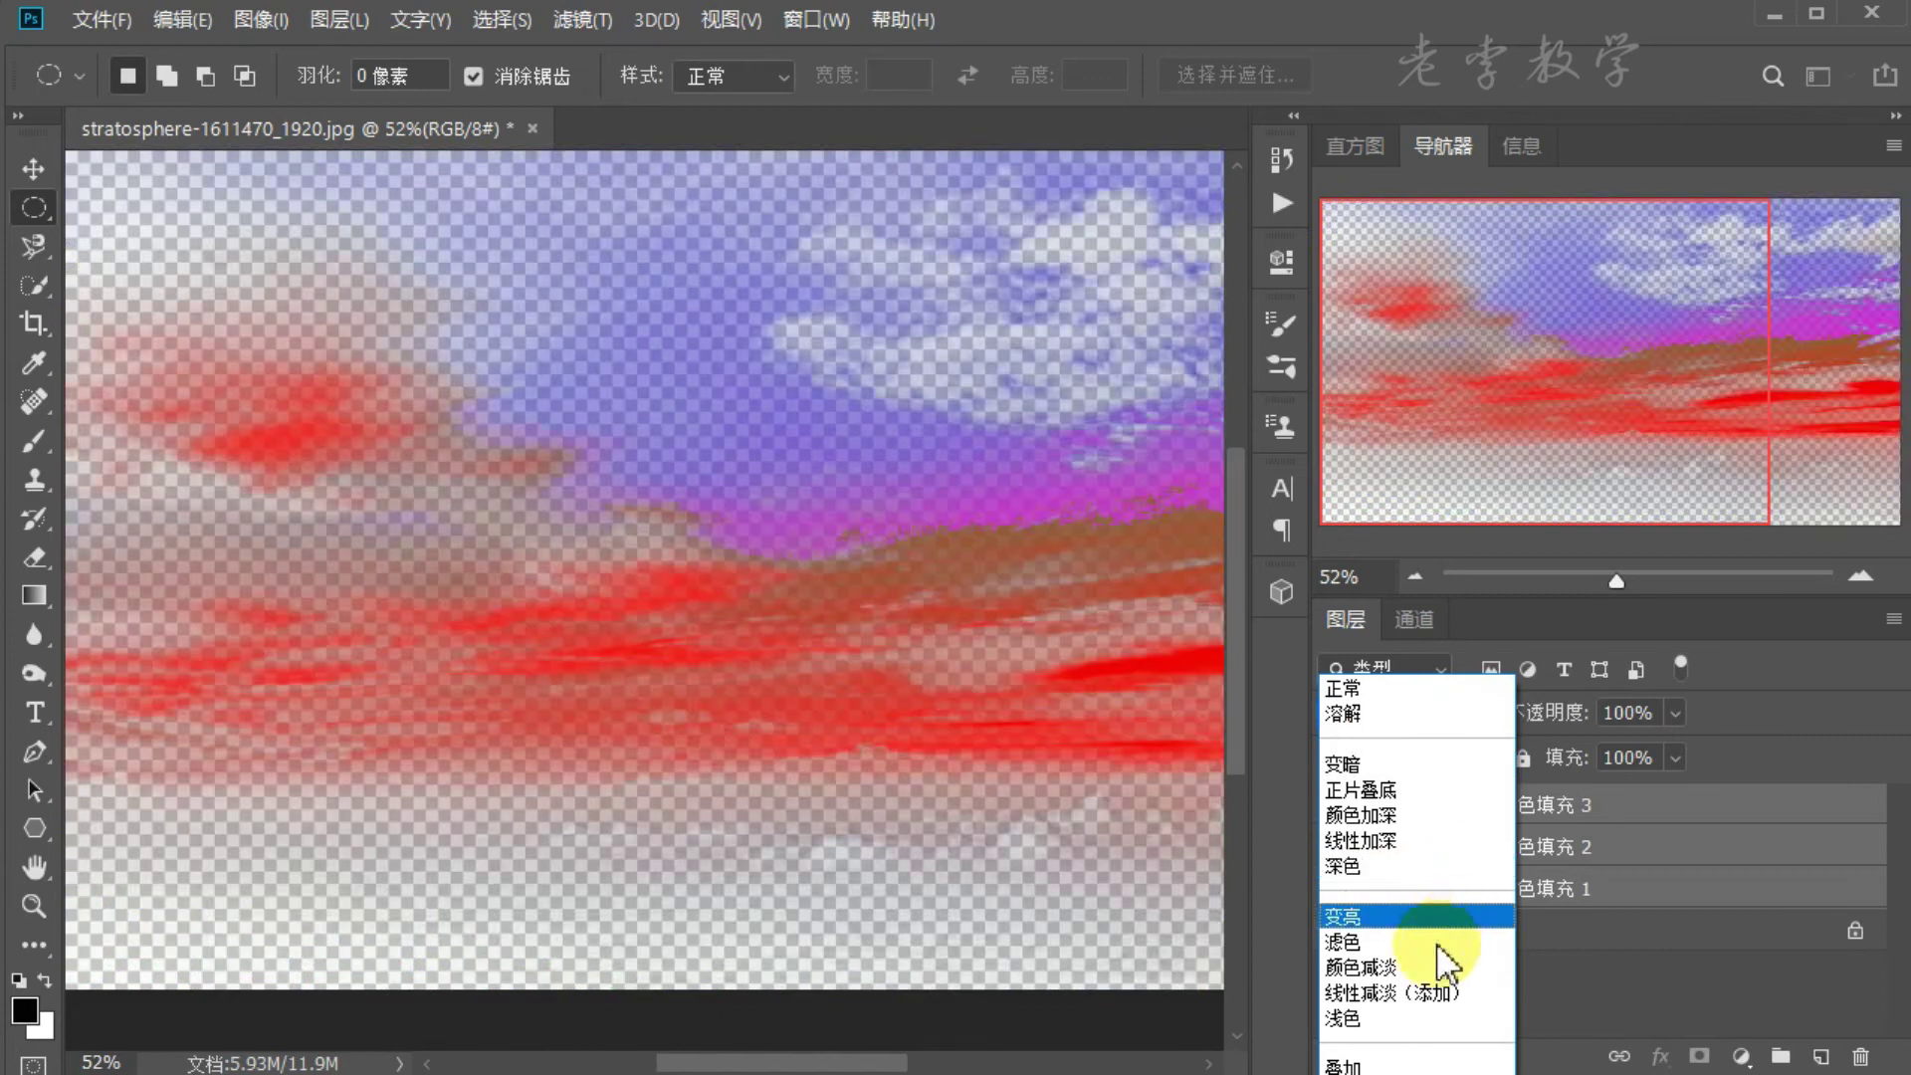
click(1438, 944)
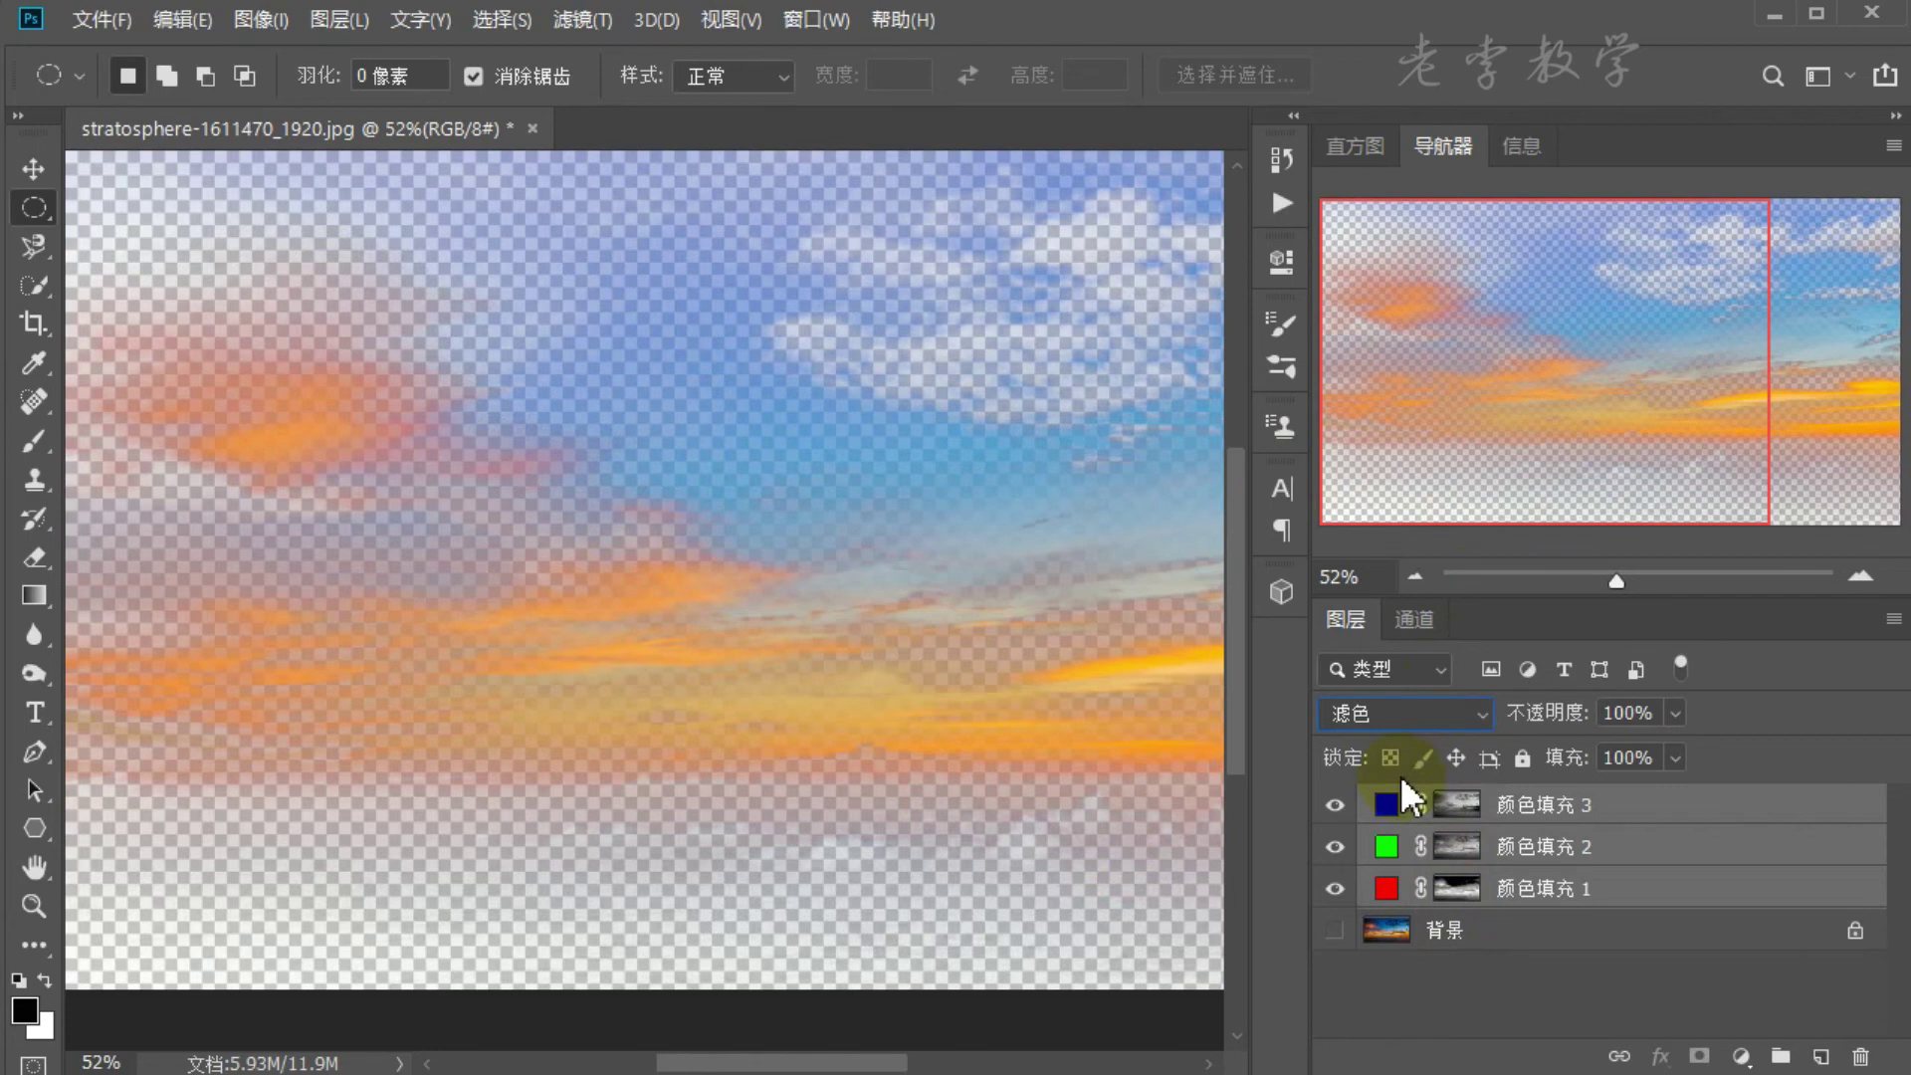
drag(1362, 775, 1440, 906)
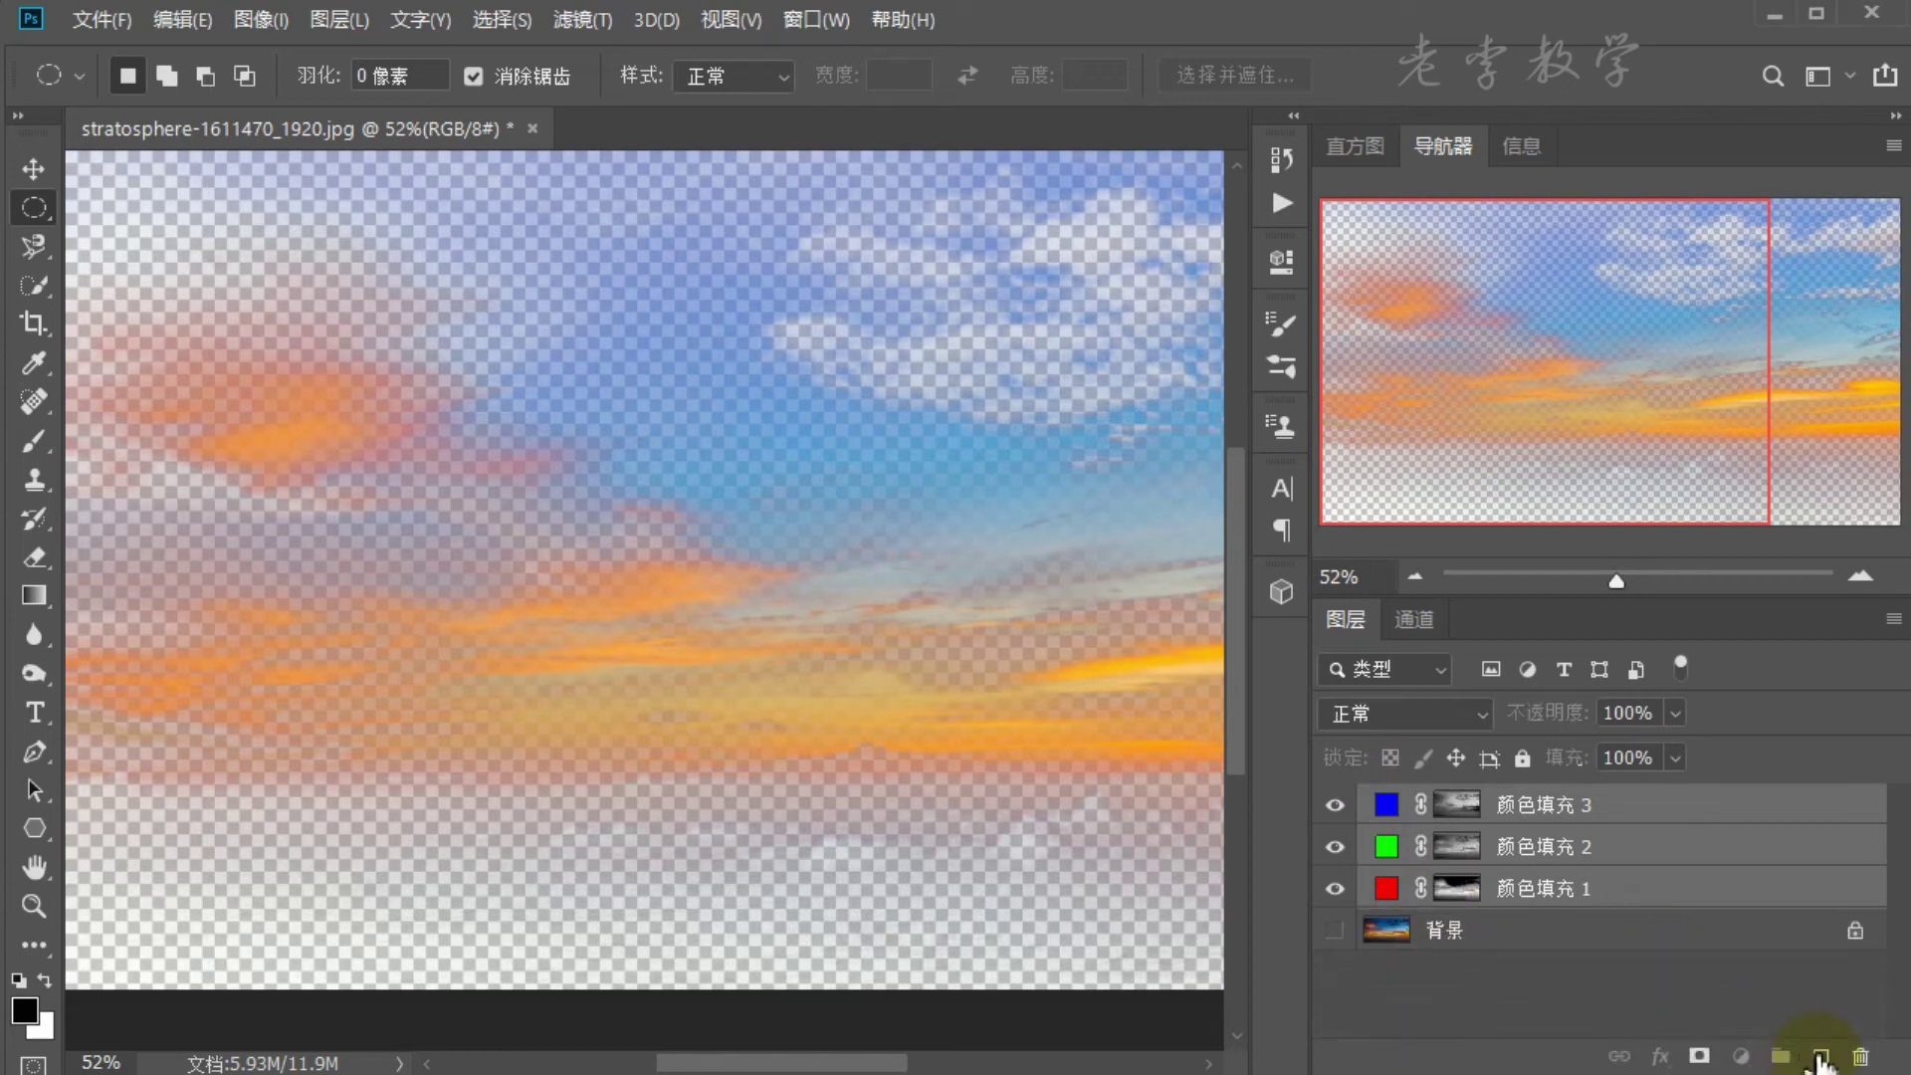
Step: Duplicate the background photo layer, fill the copy with black and make it visible beneath the color fills
drag(1820, 1061, 1819, 1061)
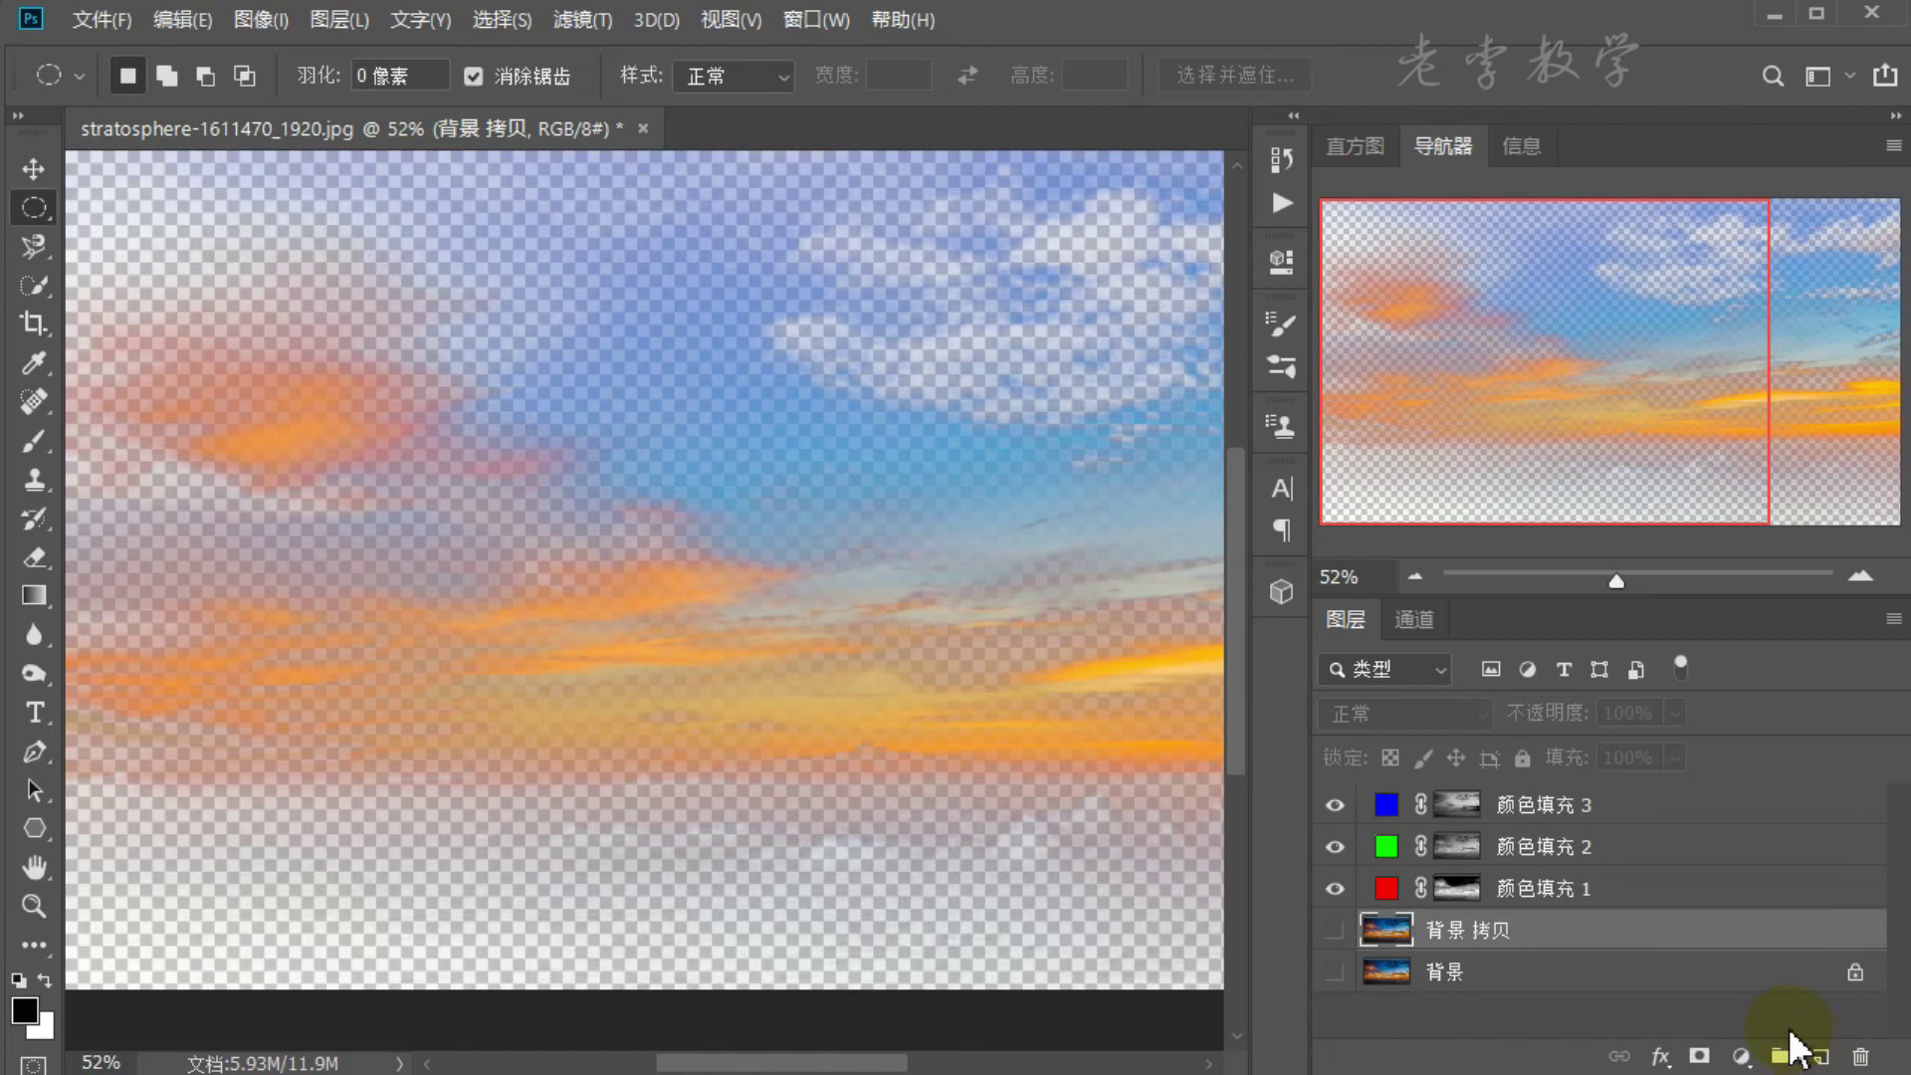
click(169, 28)
key(alt+Delete)
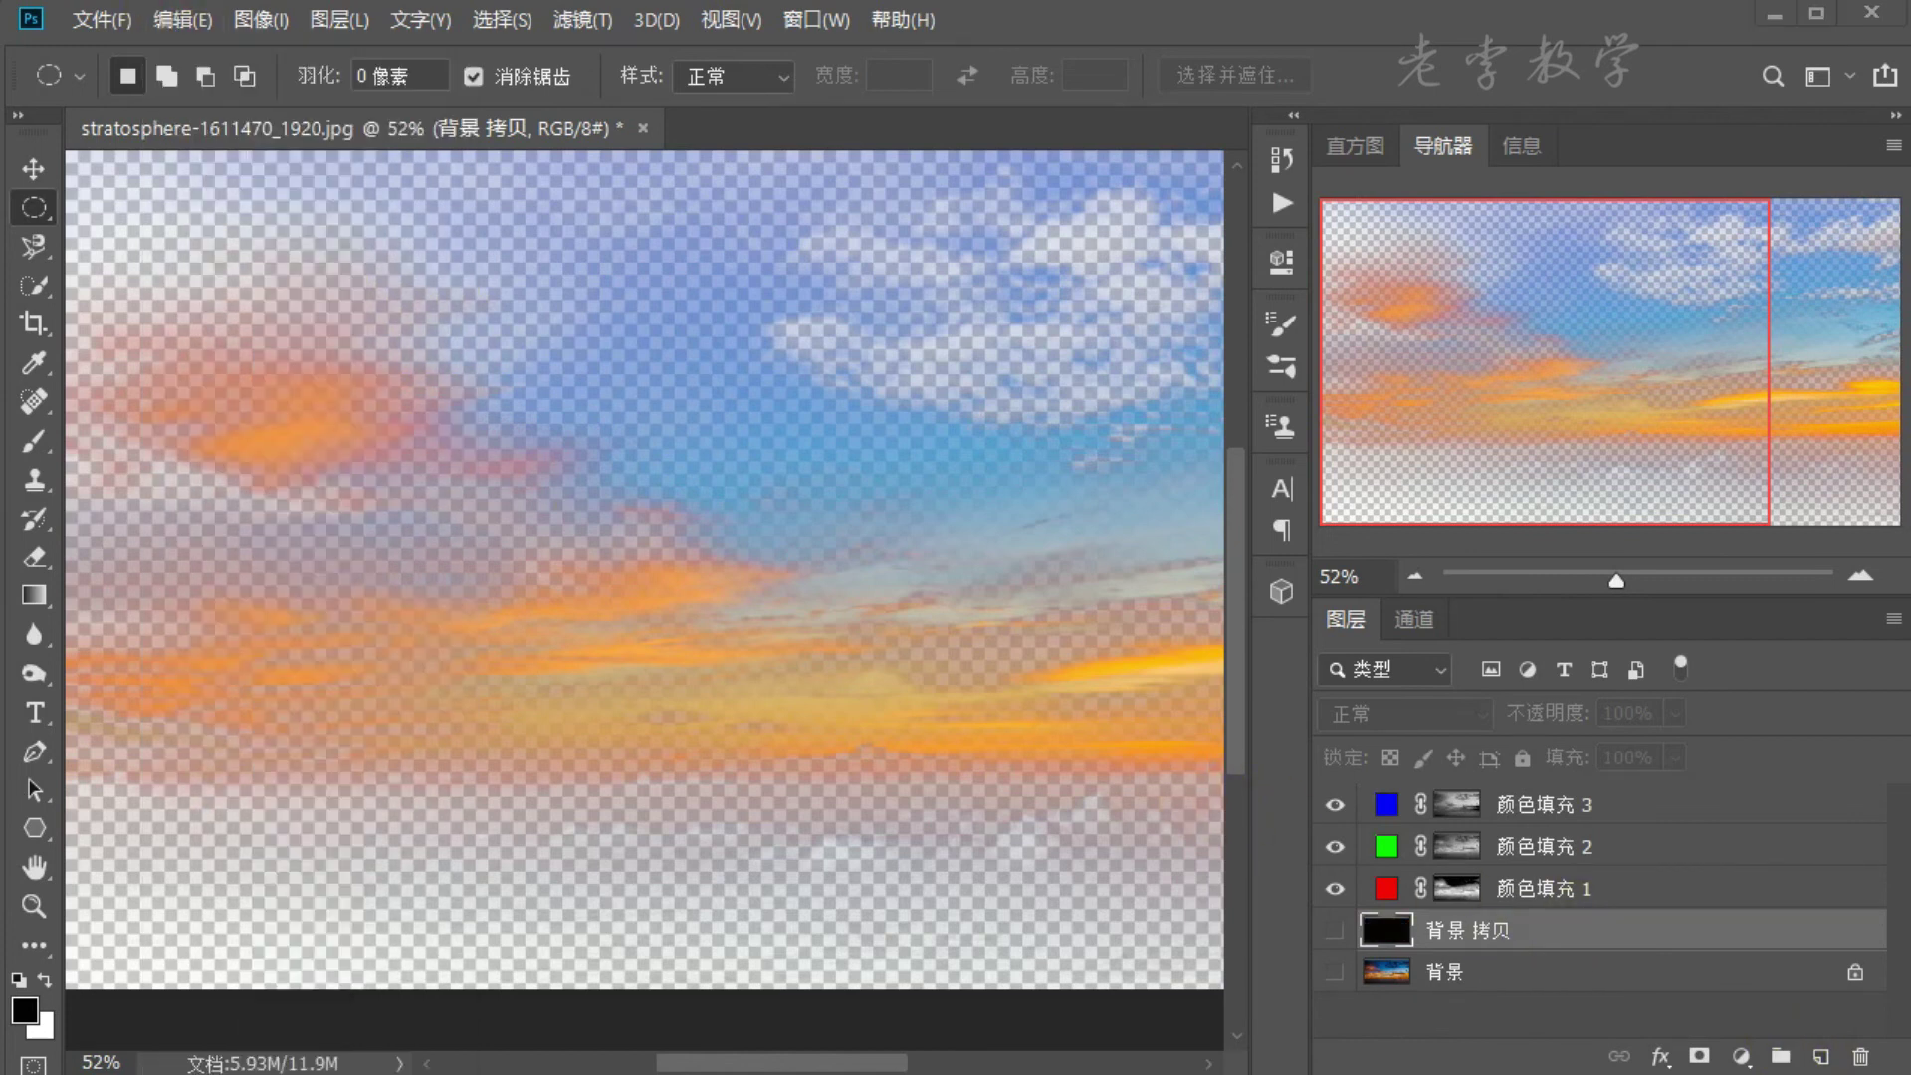
click(1335, 932)
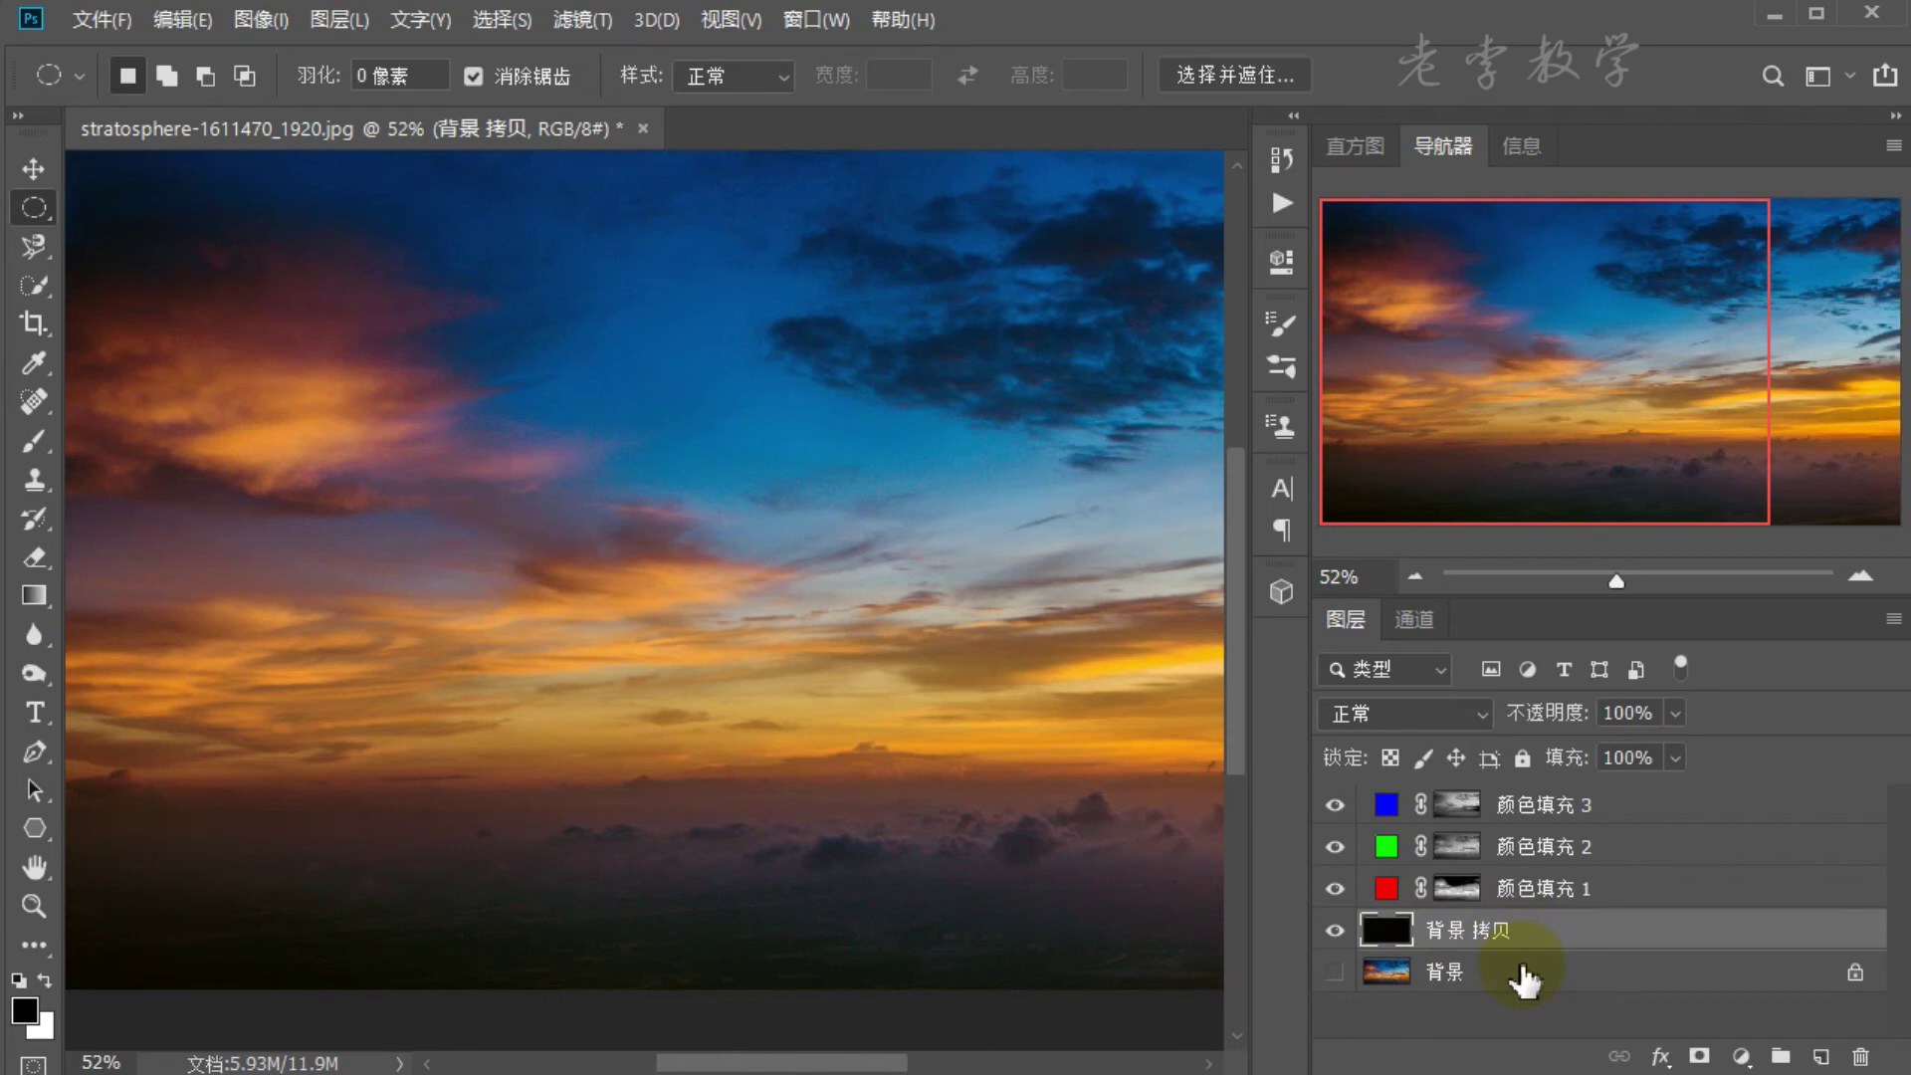
Step: View the red fill alone over the black layer, then the green fill alone
click(1386, 844)
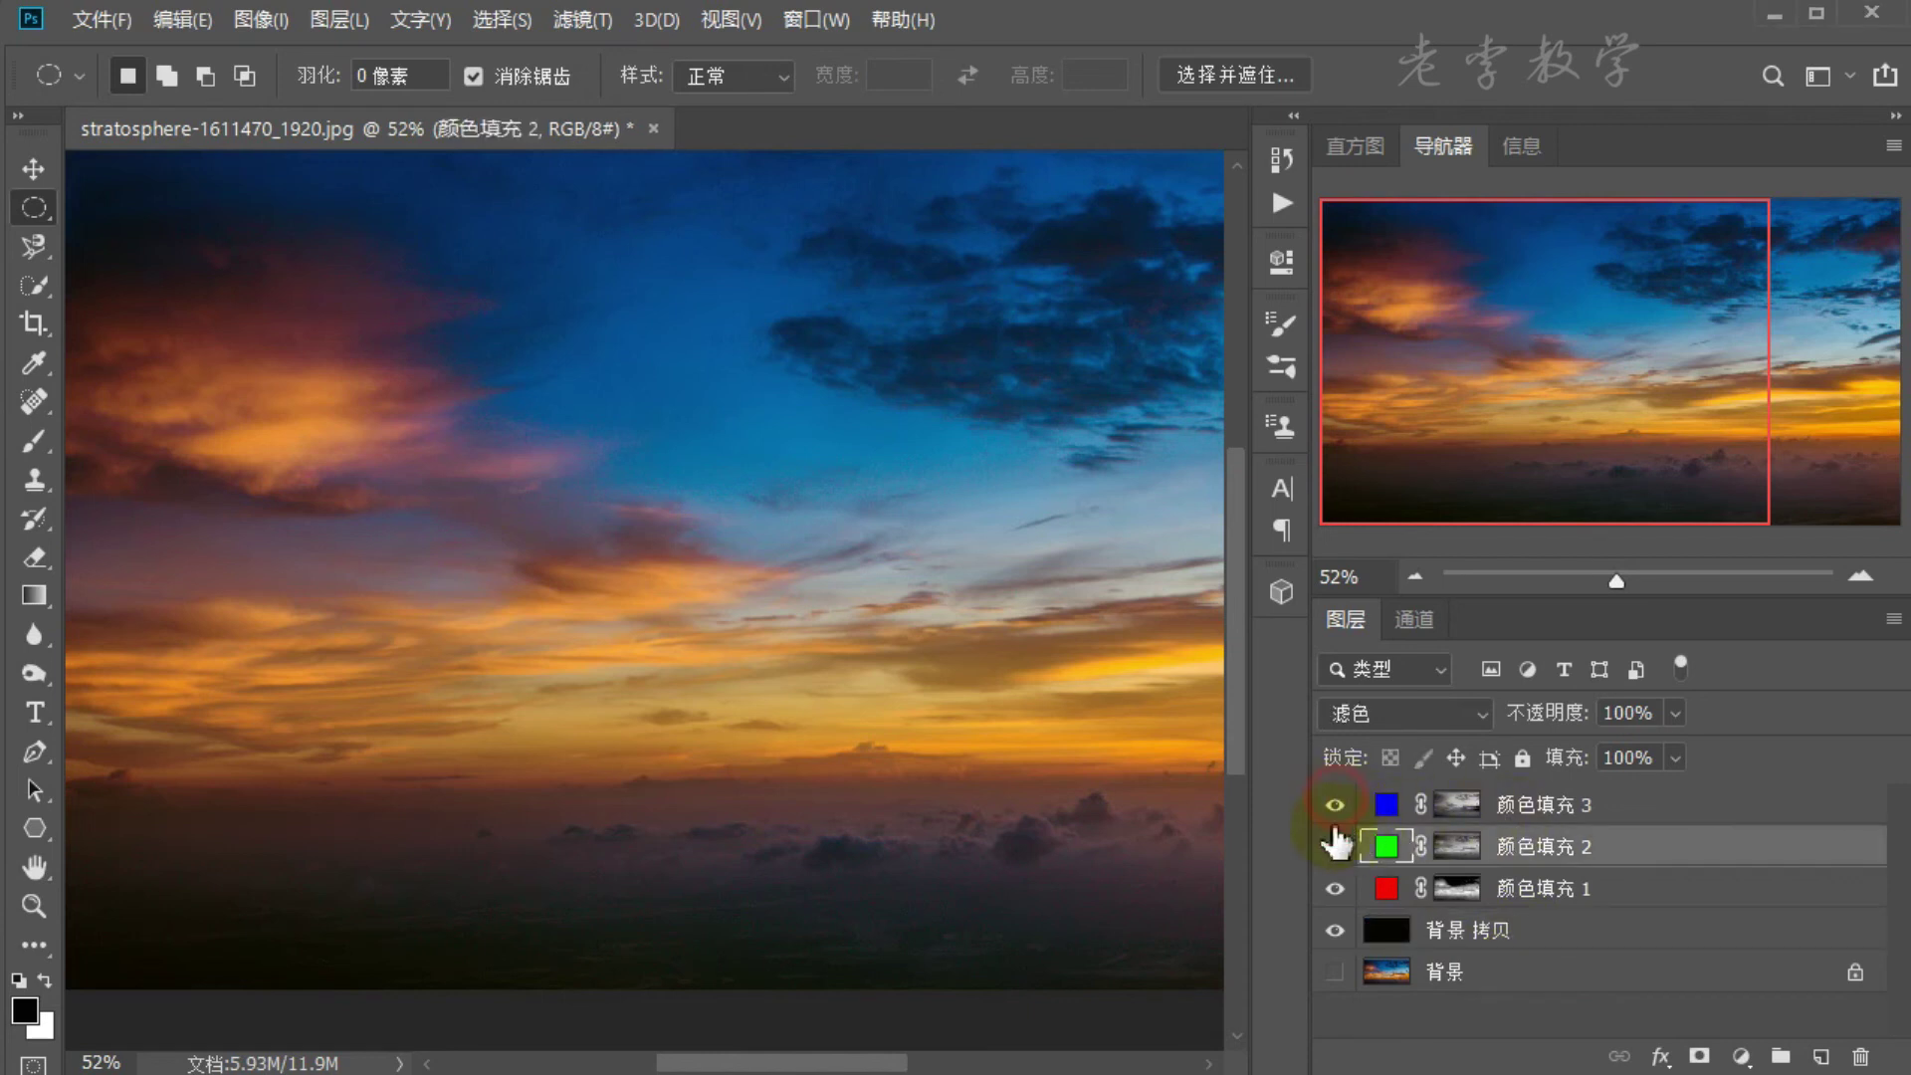
click(1335, 846)
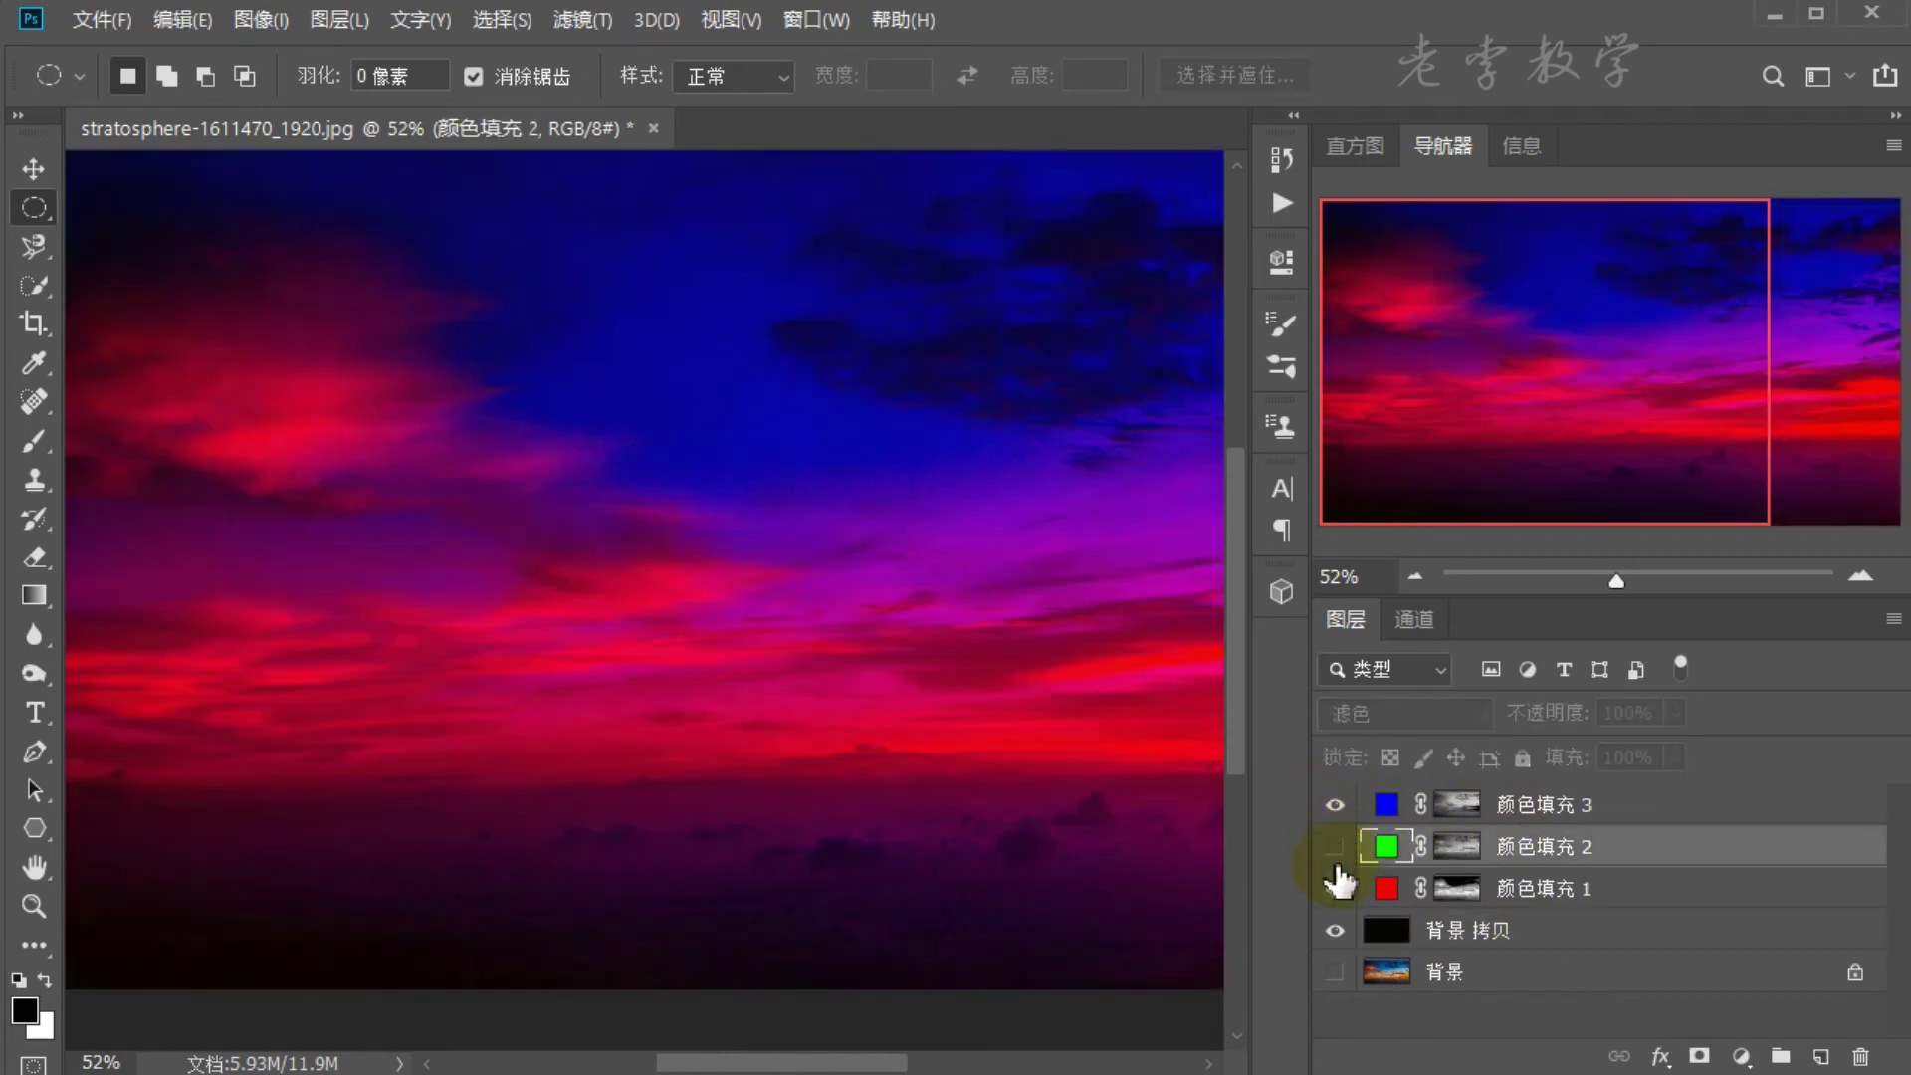
click(1335, 804)
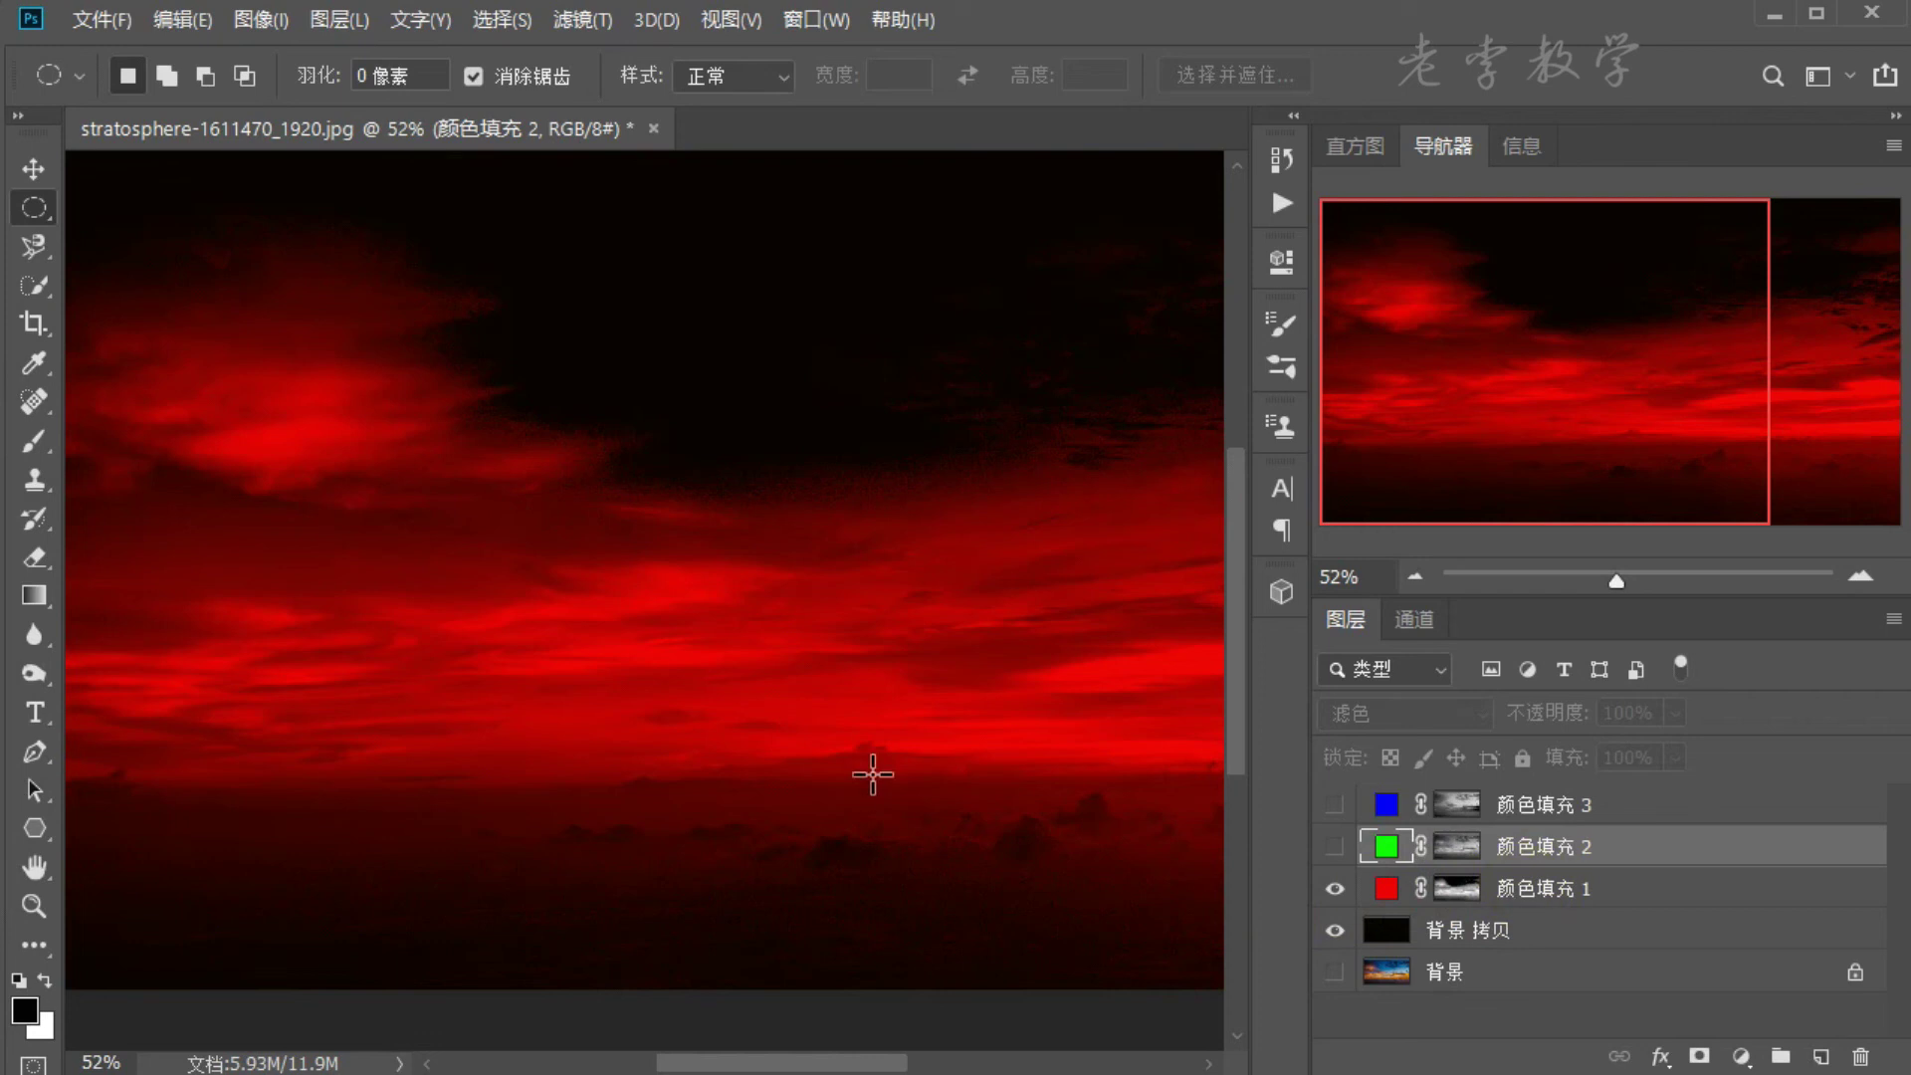
click(1334, 888)
click(1335, 846)
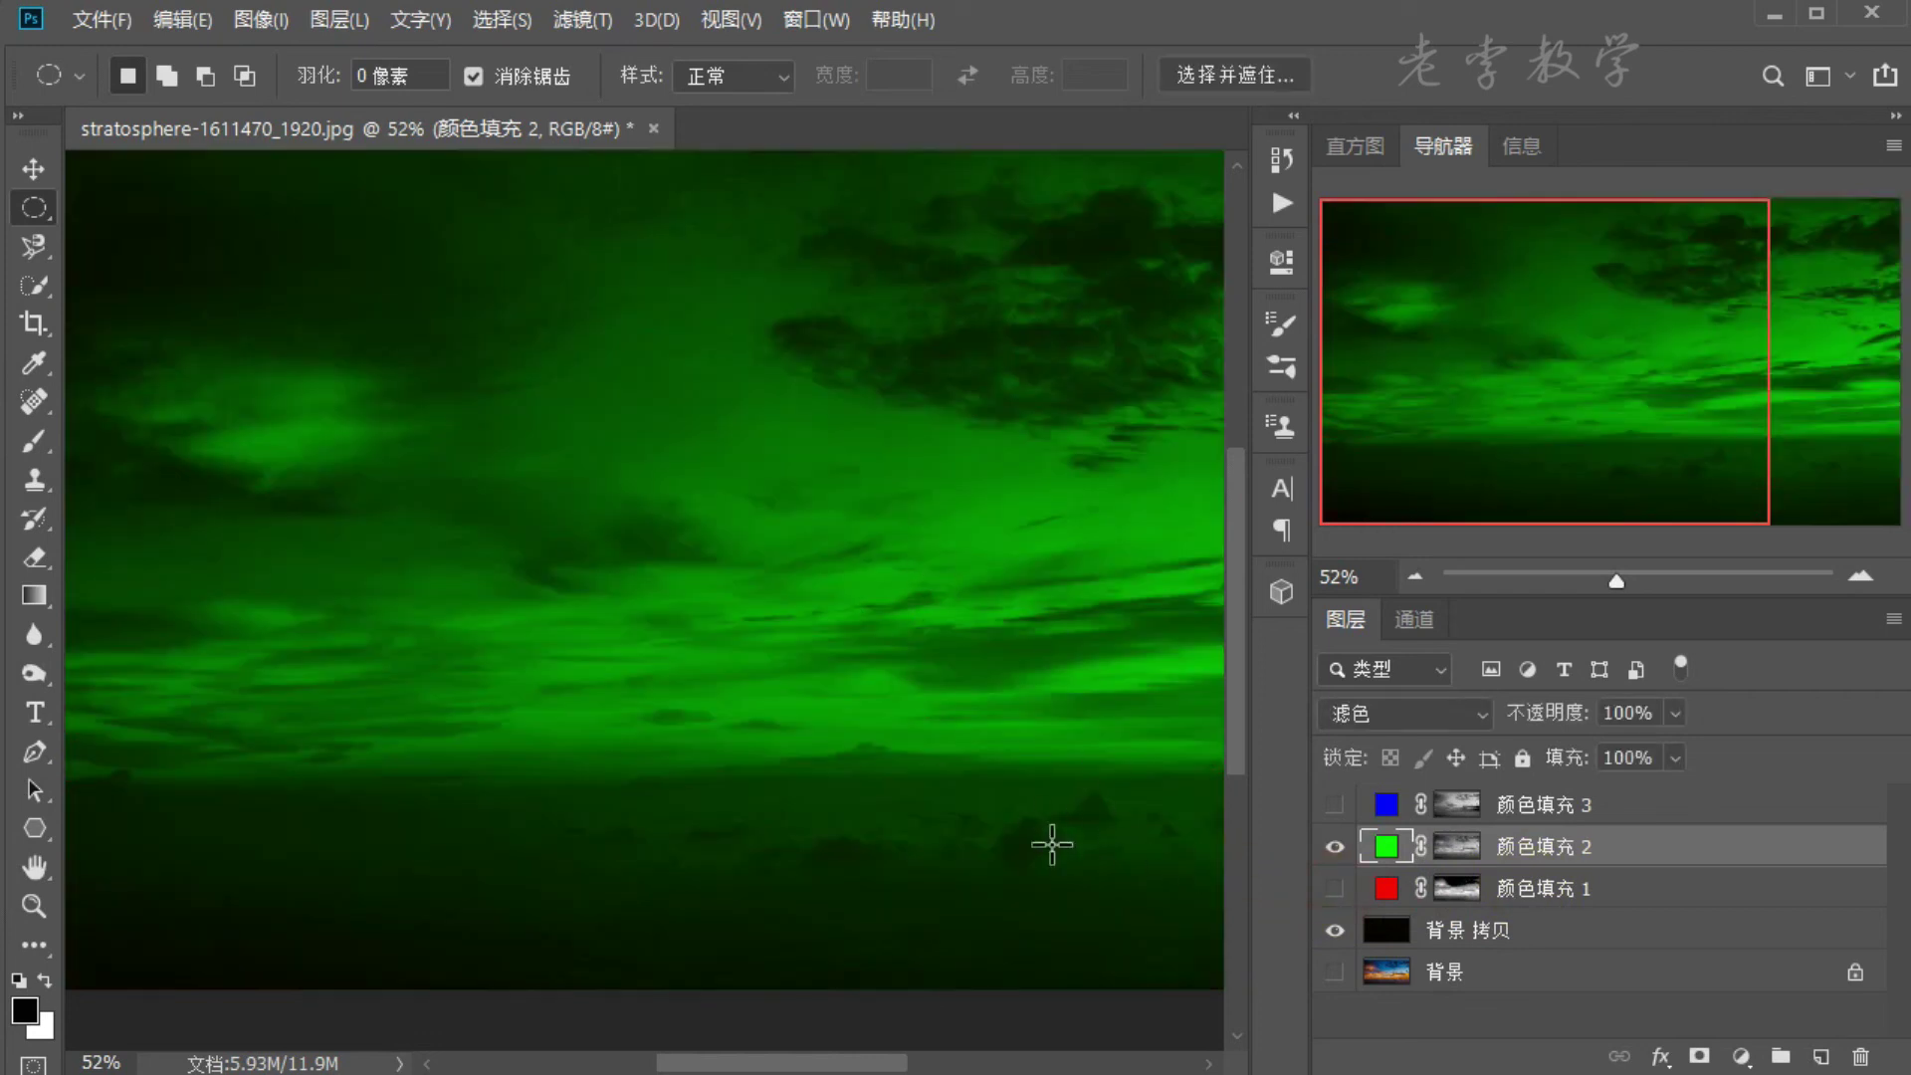
Step: View the blue fill alone over the black layer, then show the green and red fills with it again
drag(1335, 805, 1335, 846)
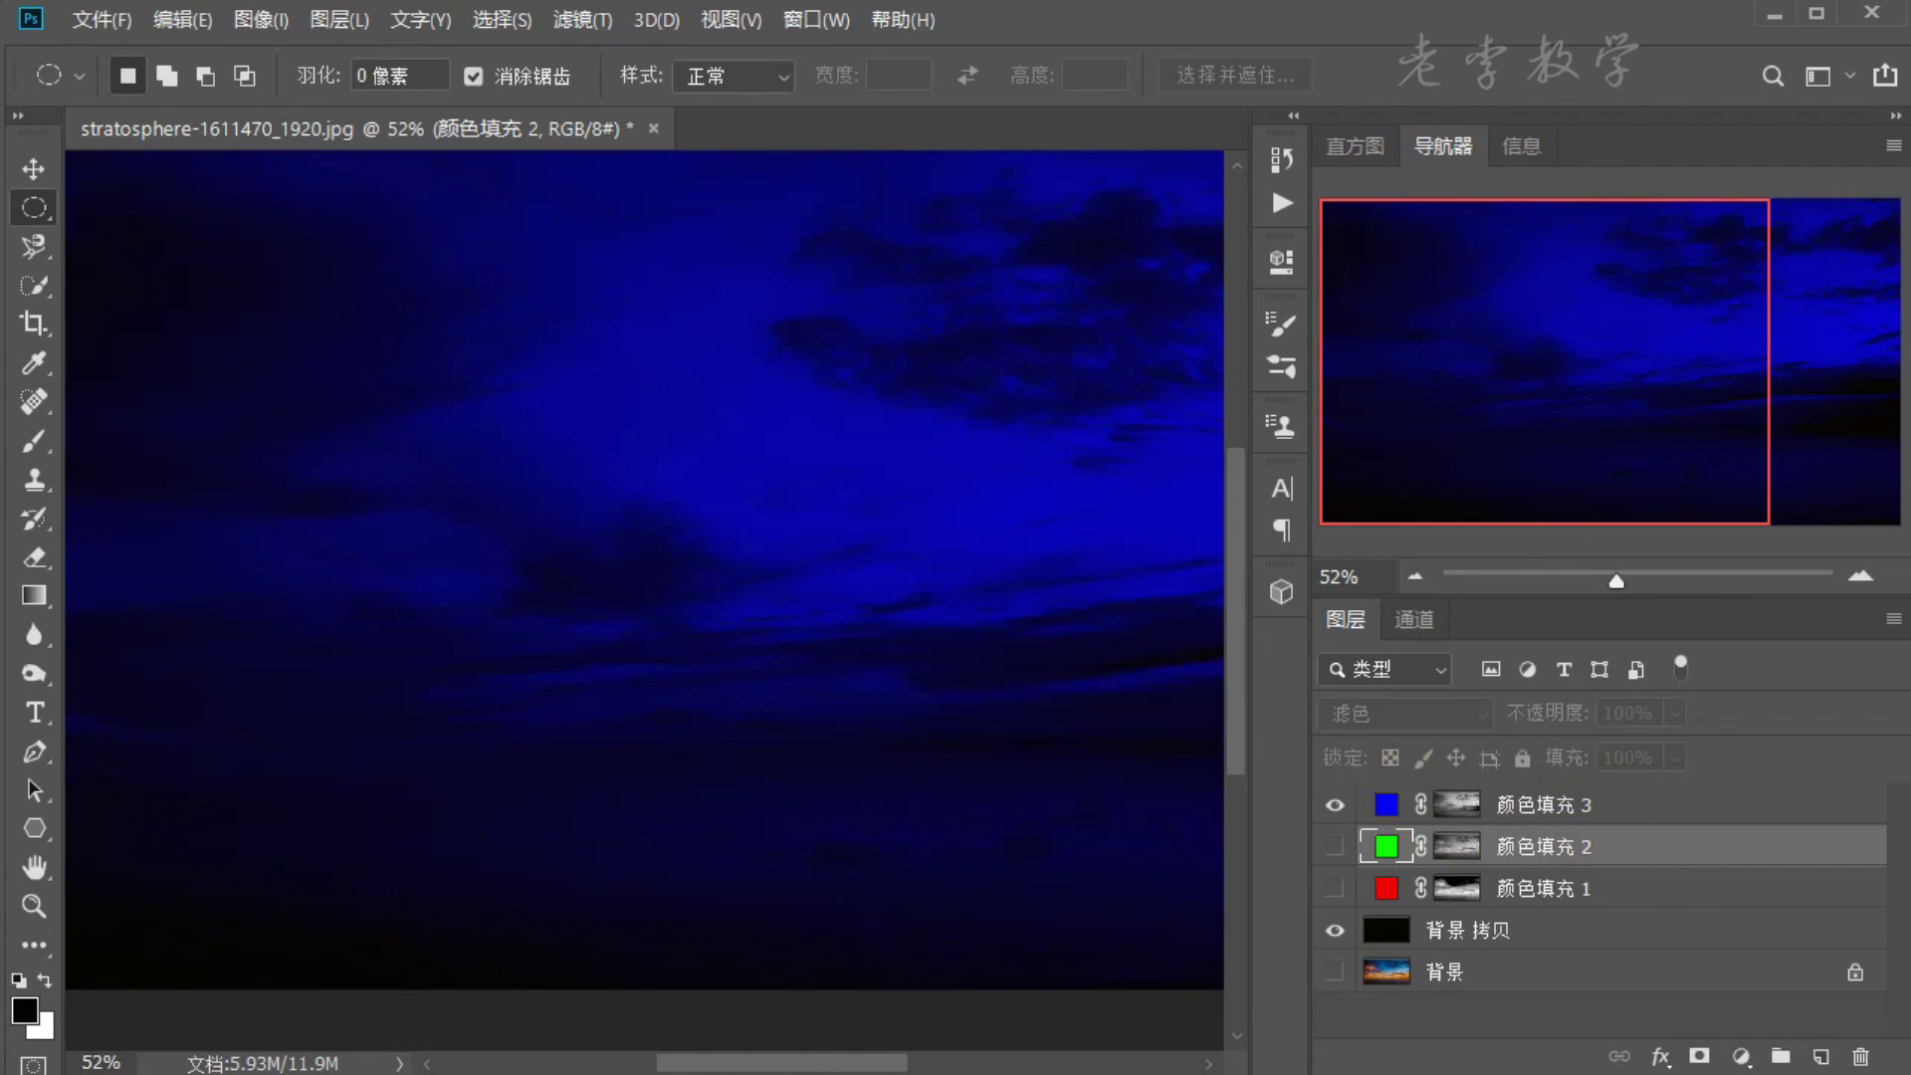
click(1335, 846)
click(1334, 888)
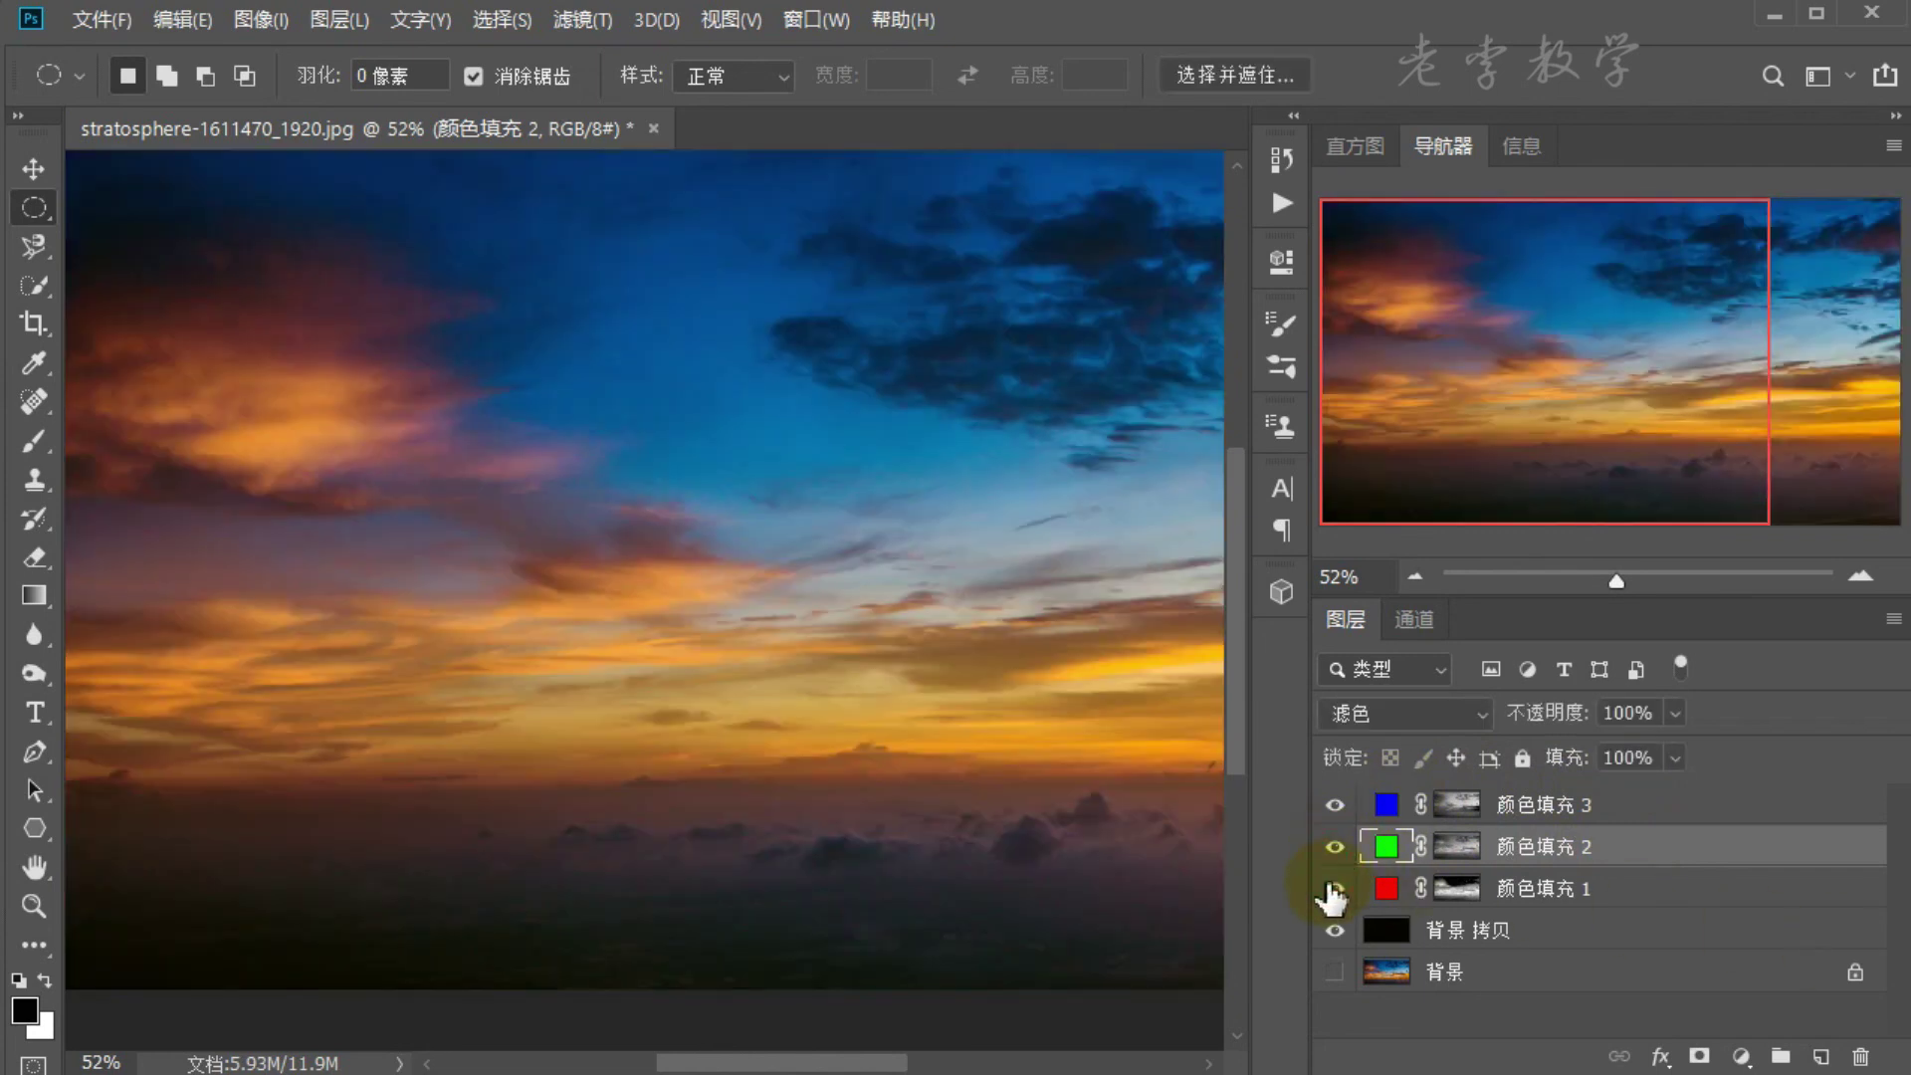